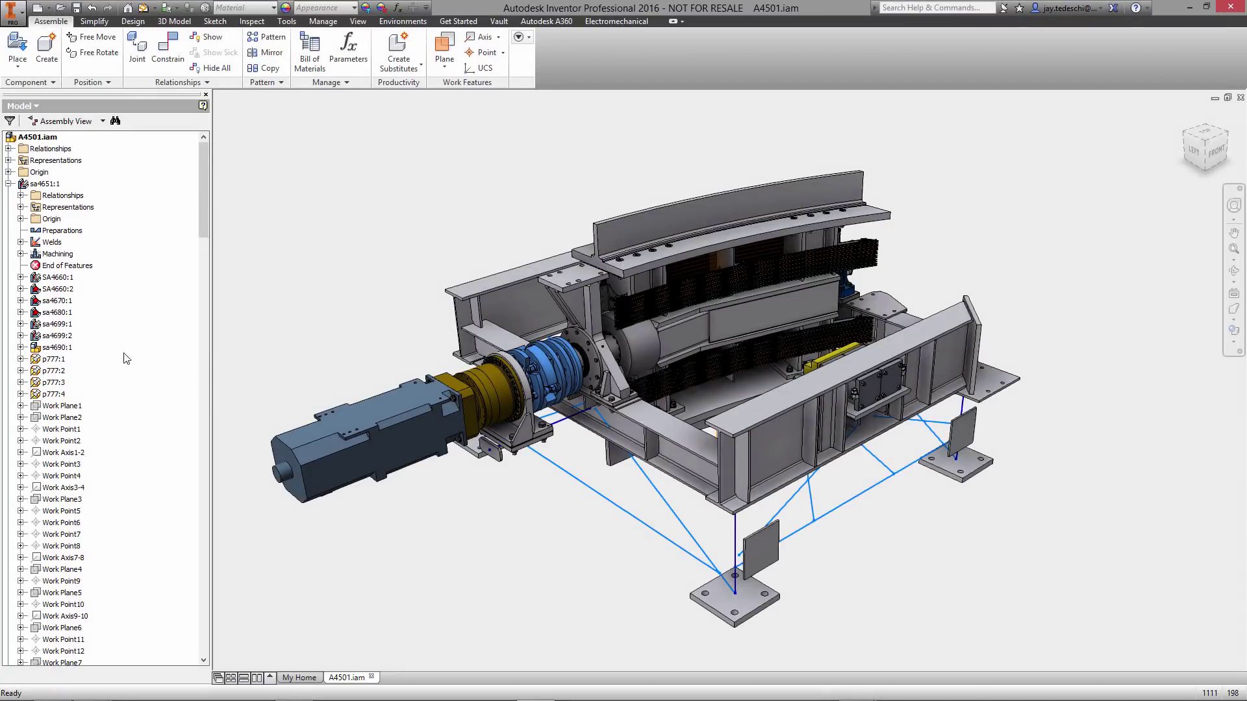
# - Open the sa4690:1 subassembly in its own window
pyautogui.click(58, 348)
pyautogui.rightClick(62, 349)
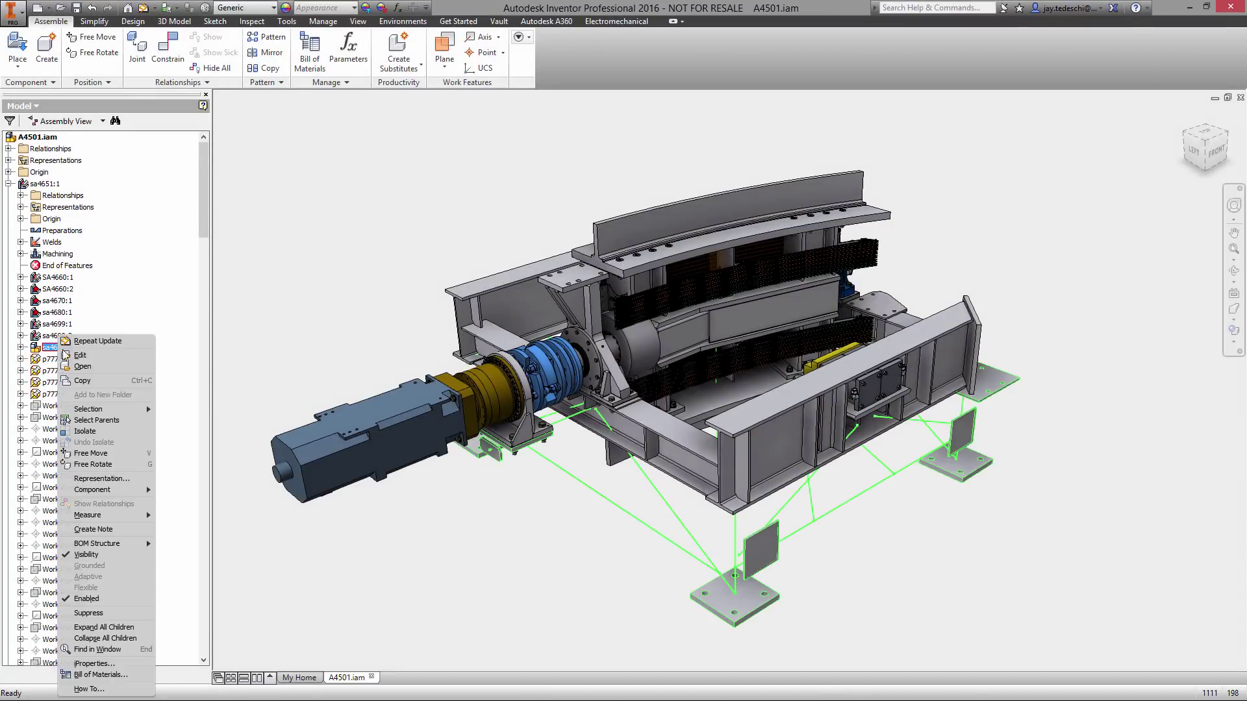
pyautogui.click(82, 366)
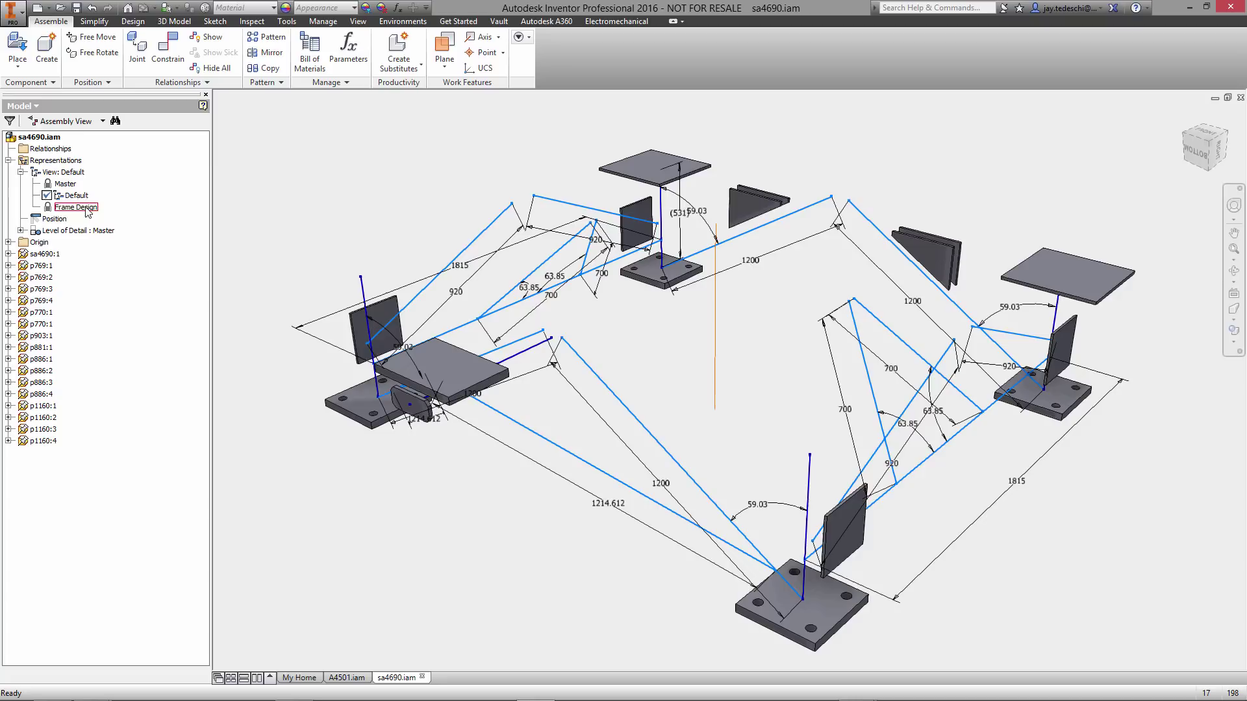
# - Activate the Frame Design view representation so that only the skeleton lines show
pyautogui.click(75, 207)
pyautogui.rightClick(78, 207)
pyautogui.click(111, 240)
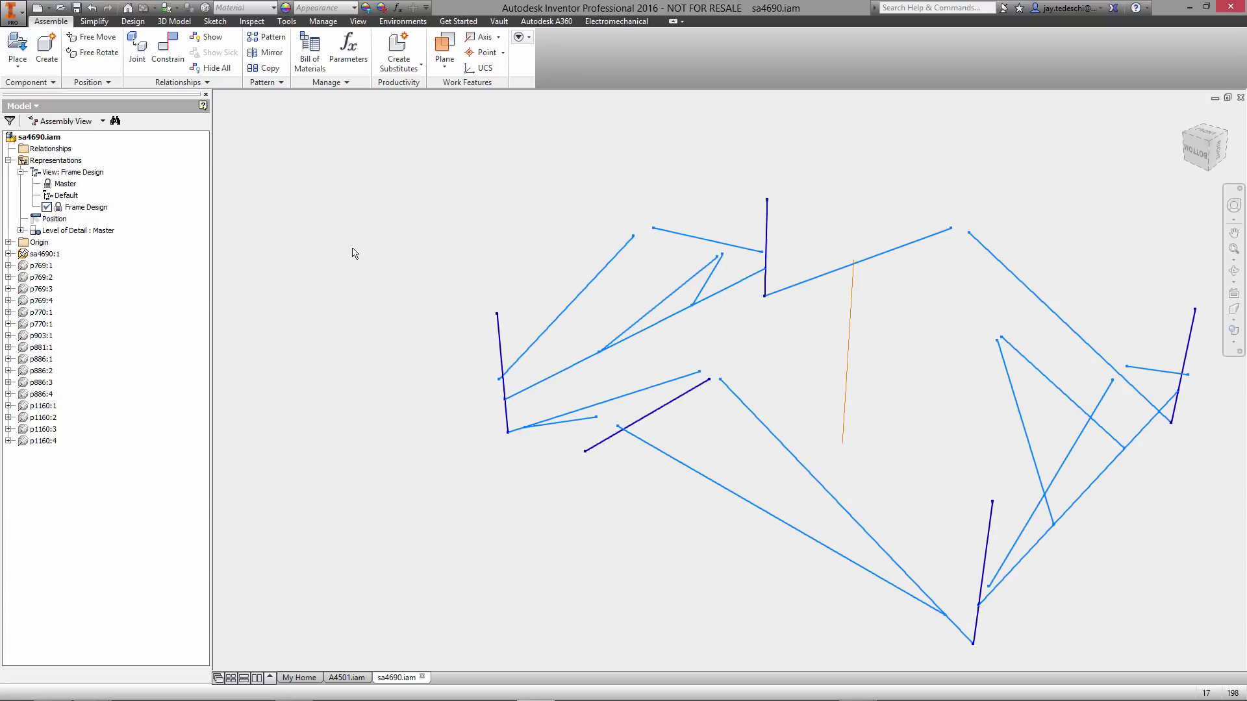
# - Start Insert Frame with an ANSI AISC HSS (Square) 6 x 6 x 3/8 profile in Steel, Mild
pyautogui.click(132, 20)
pyautogui.click(98, 62)
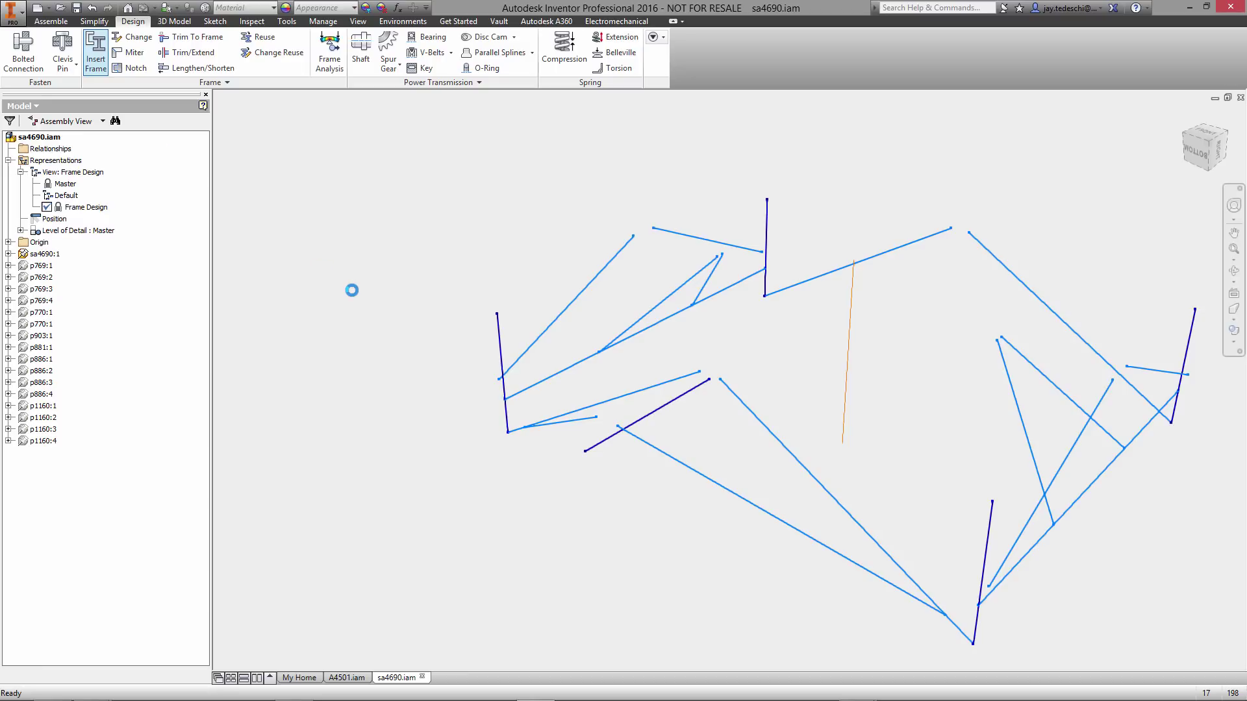
pyautogui.click(323, 184)
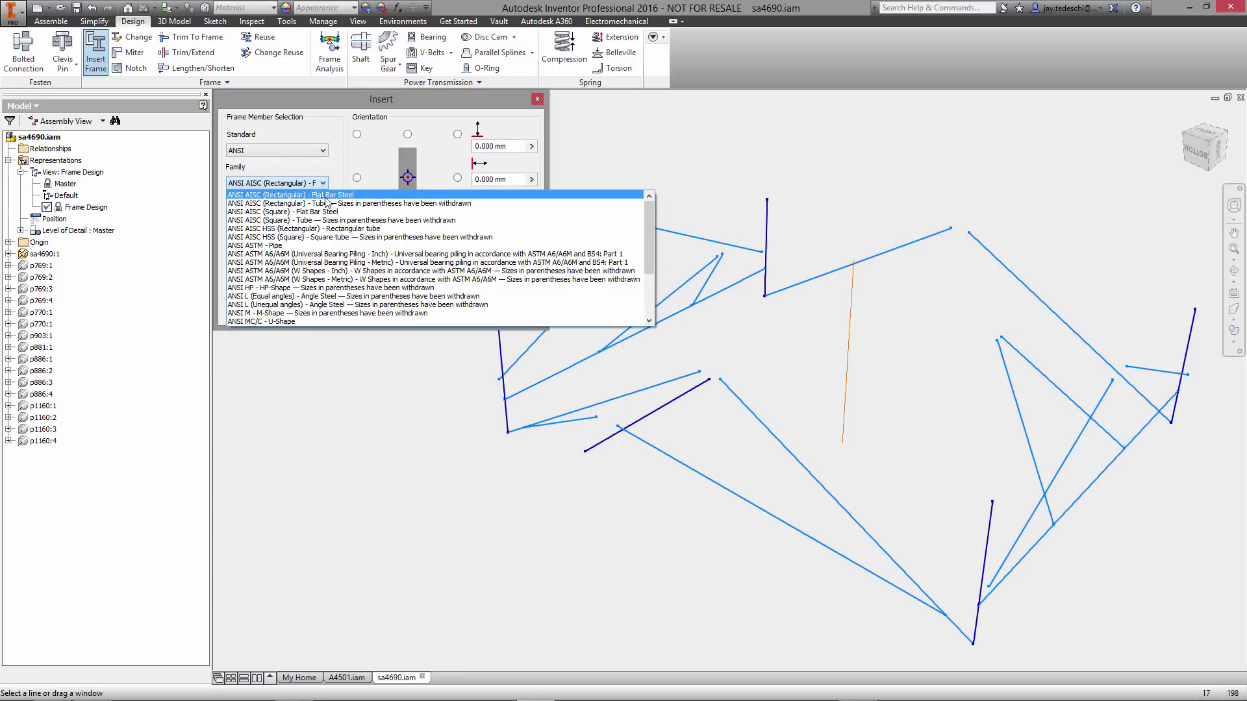
pyautogui.click(396, 238)
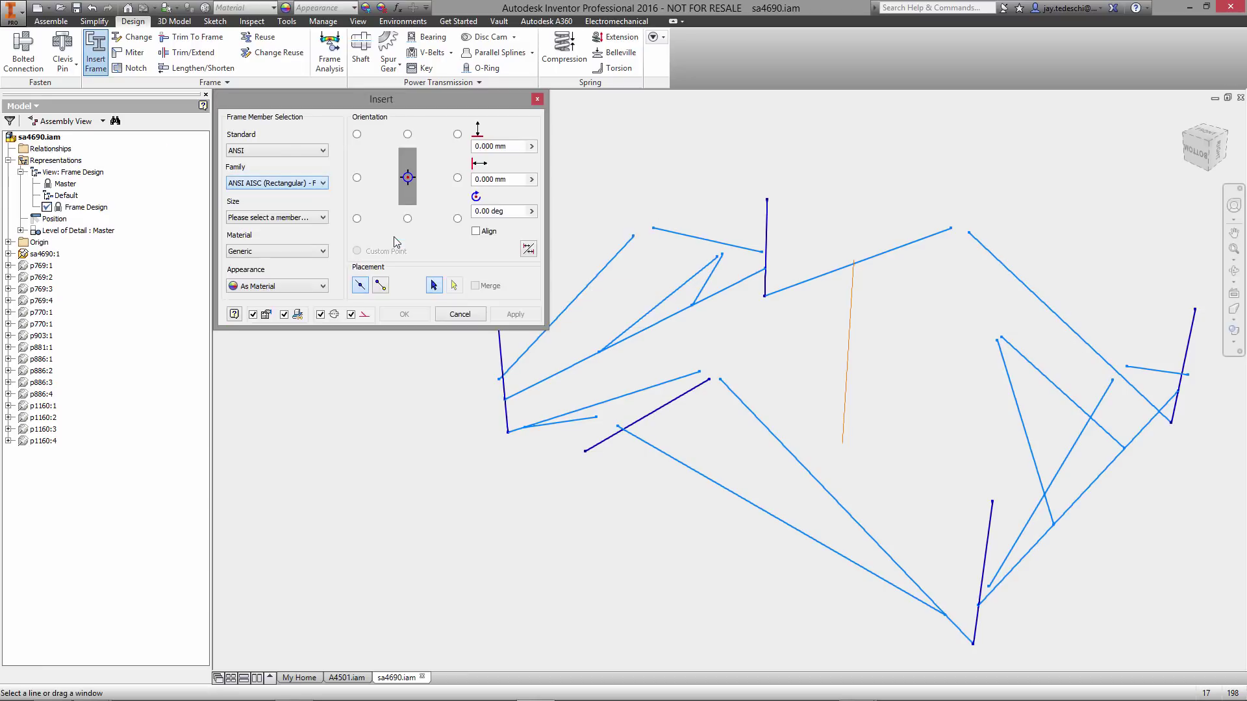
pyautogui.click(324, 218)
pyautogui.moveTo(324, 236); pyautogui.dragTo(324, 290)
pyautogui.click(268, 289)
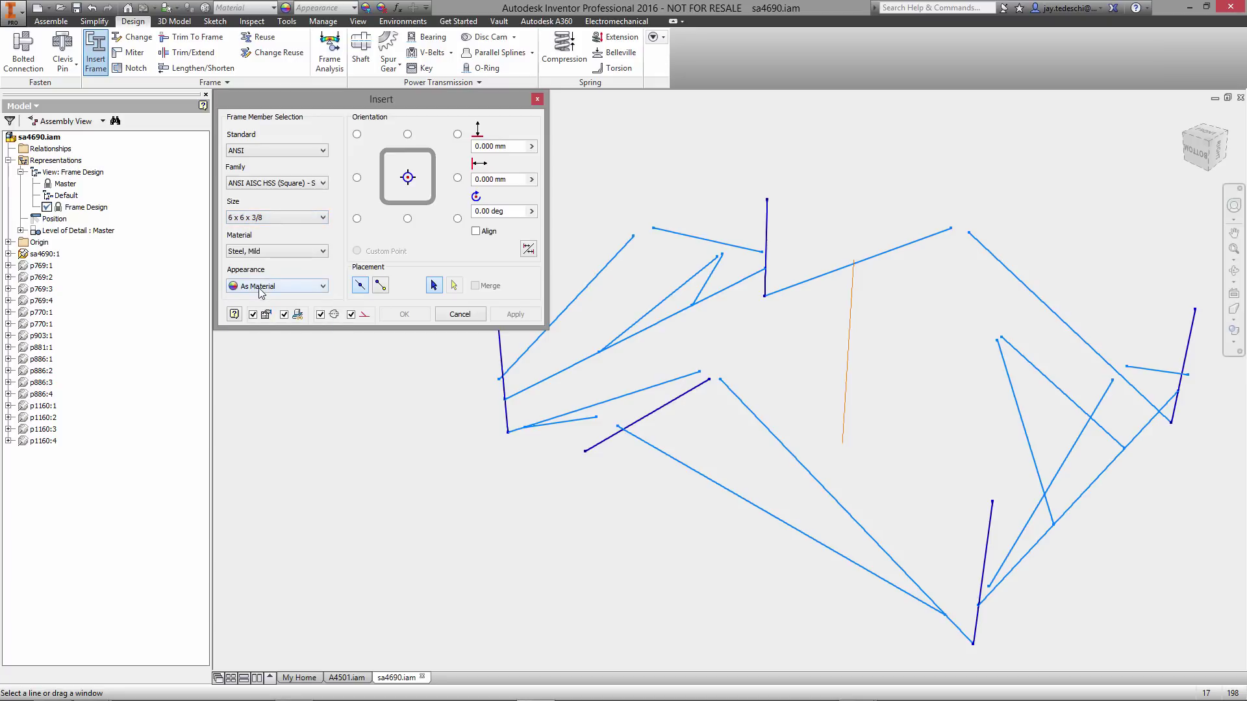
pyautogui.click(321, 252)
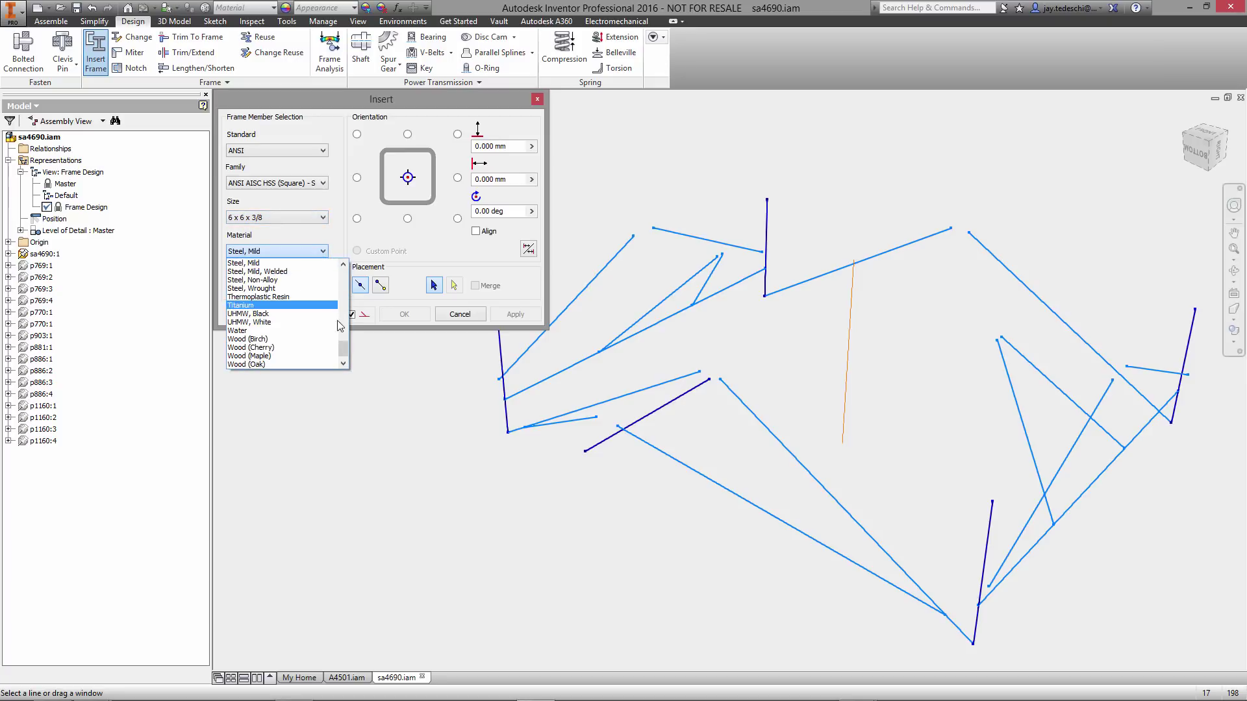
pyautogui.moveTo(344, 346); pyautogui.dragTo(345, 343)
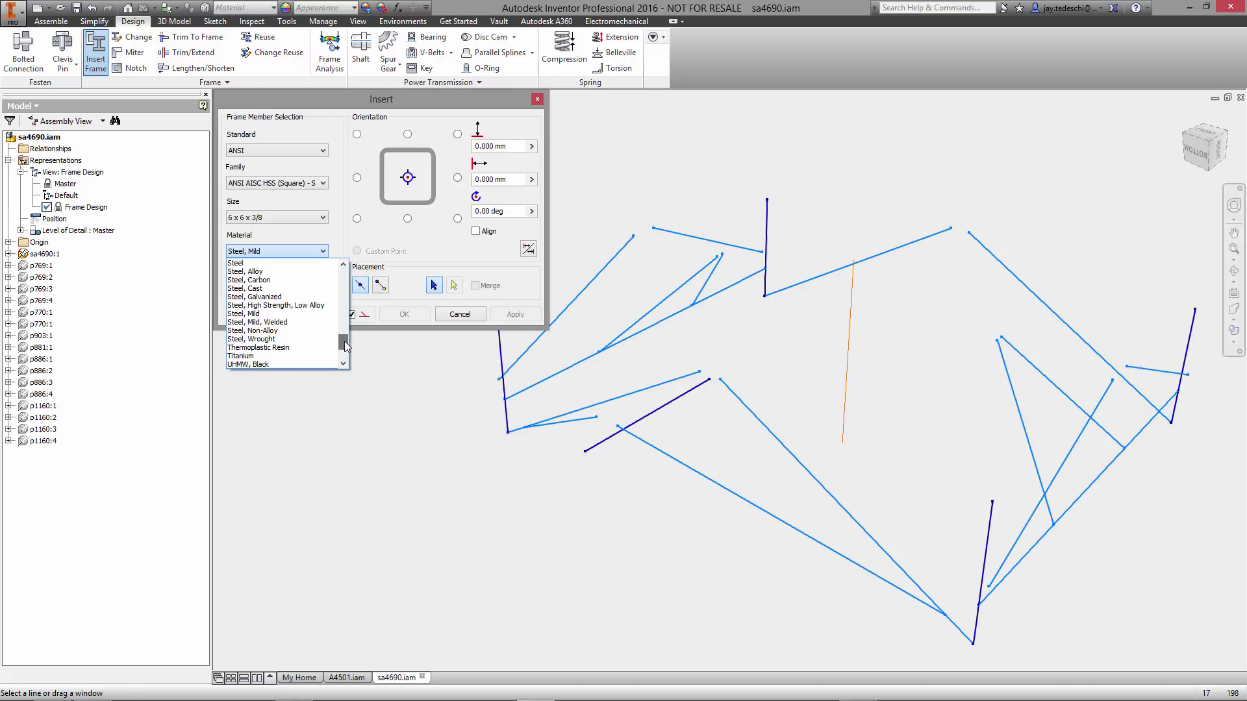
pyautogui.click(277, 320)
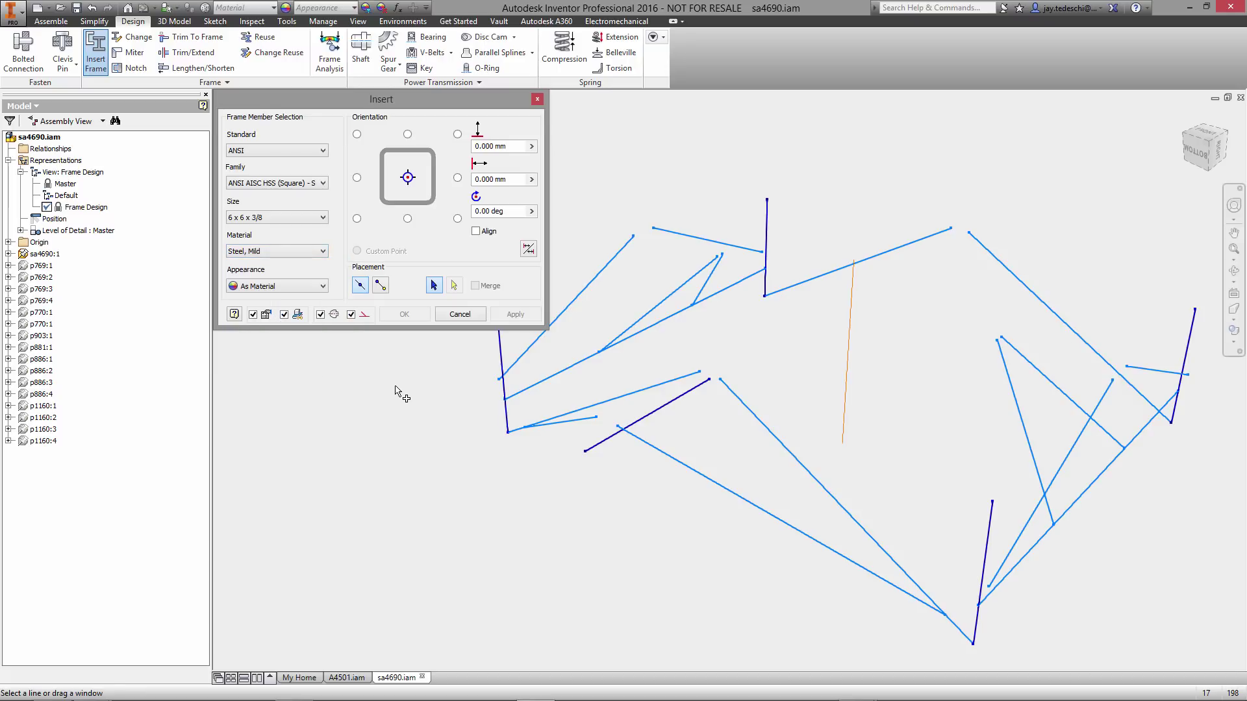
# - Place the 6 x 6 x 3/8 columns on the vertical sketch lines, accepting the default names
pyautogui.click(766, 235)
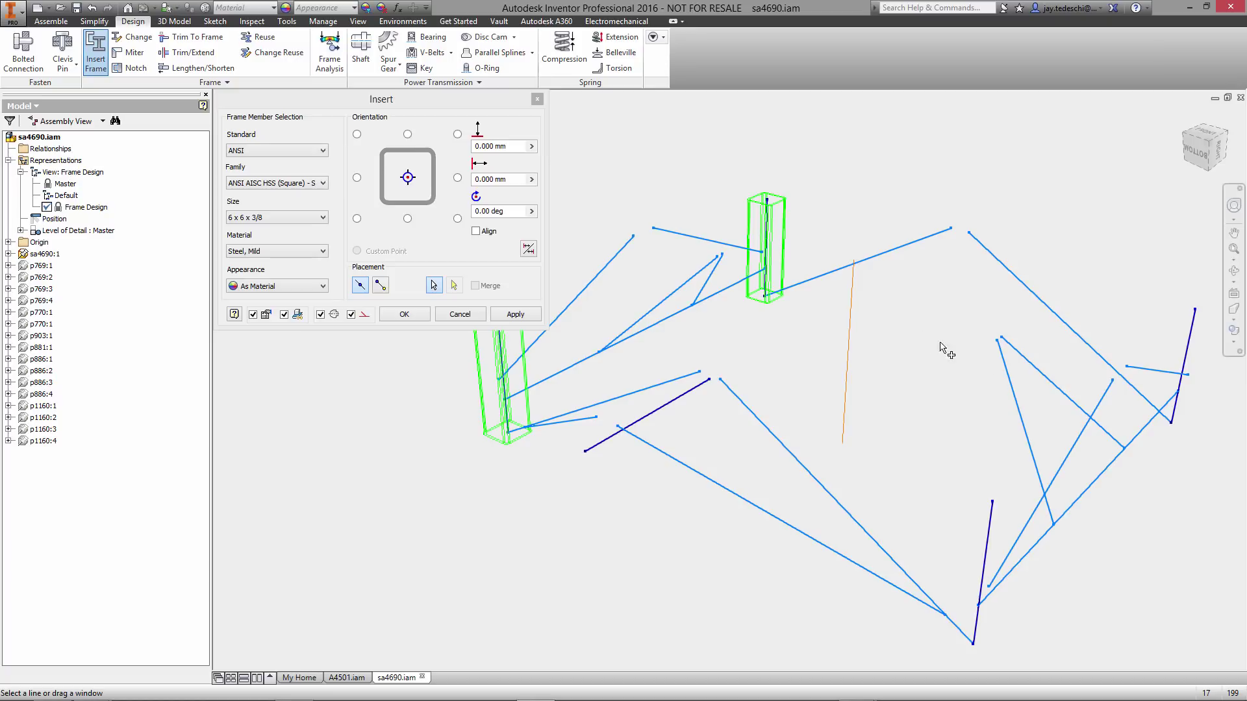
pyautogui.click(1190, 362)
pyautogui.click(988, 534)
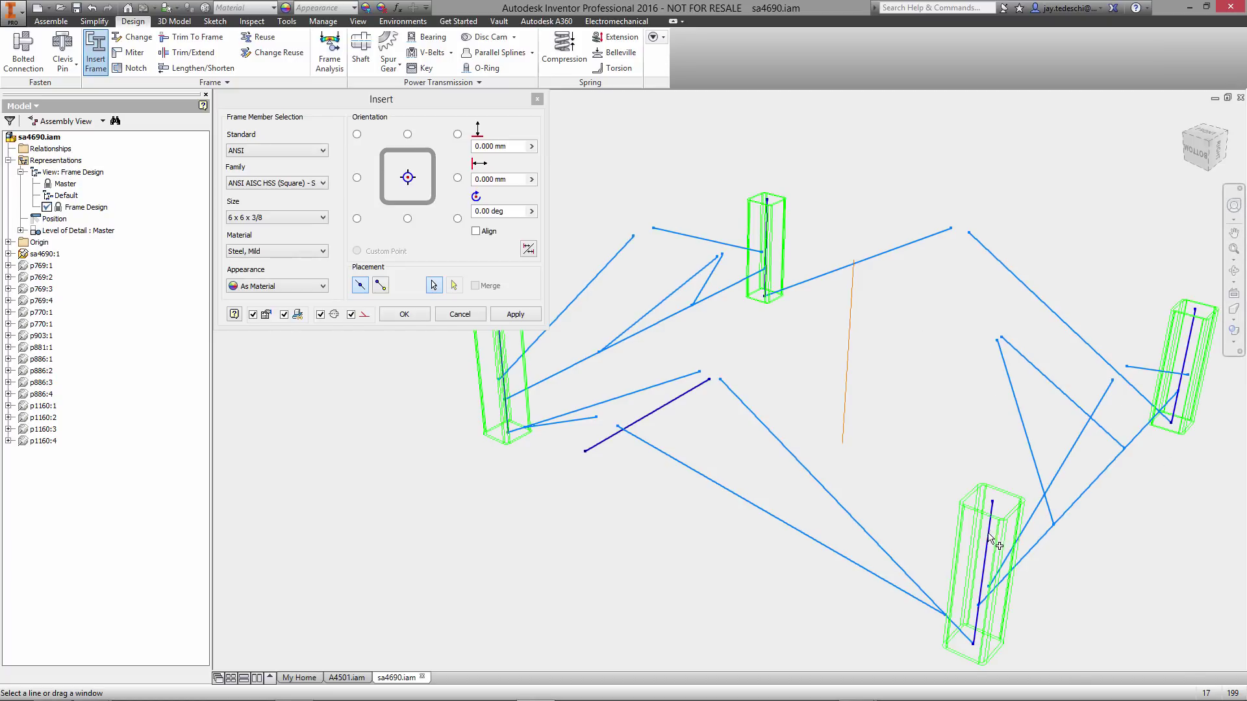
pyautogui.click(536, 315)
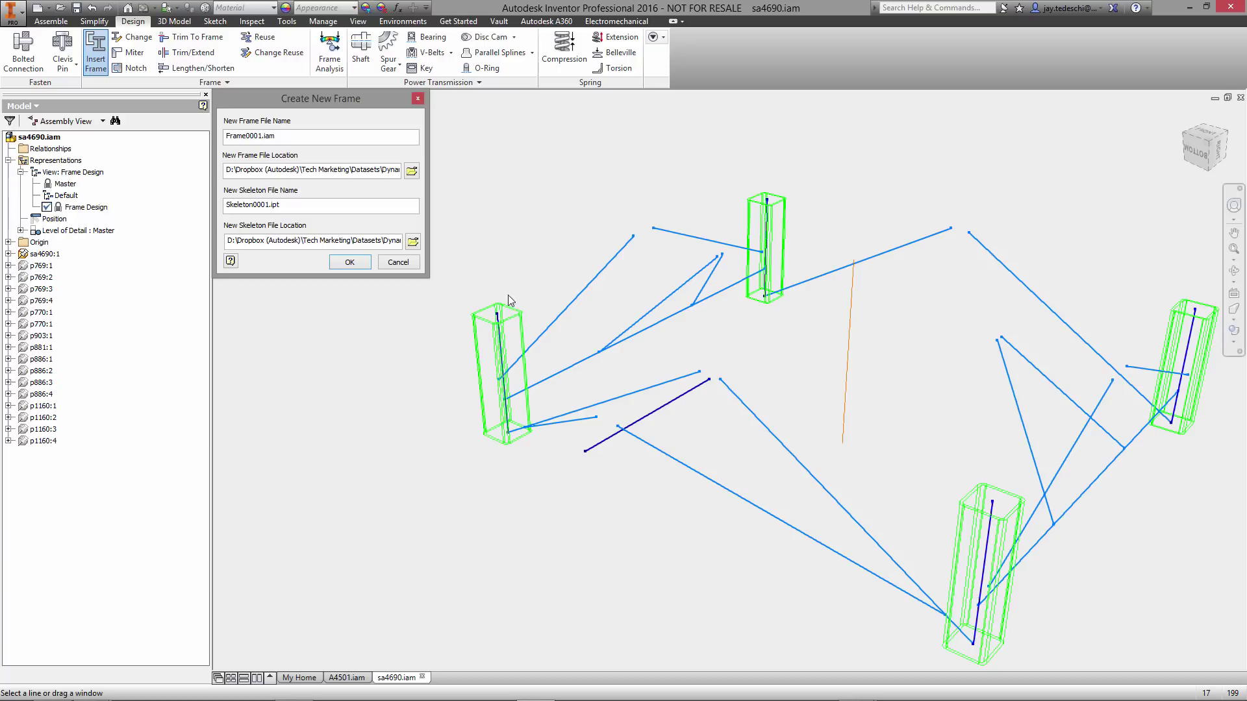
pyautogui.click(350, 263)
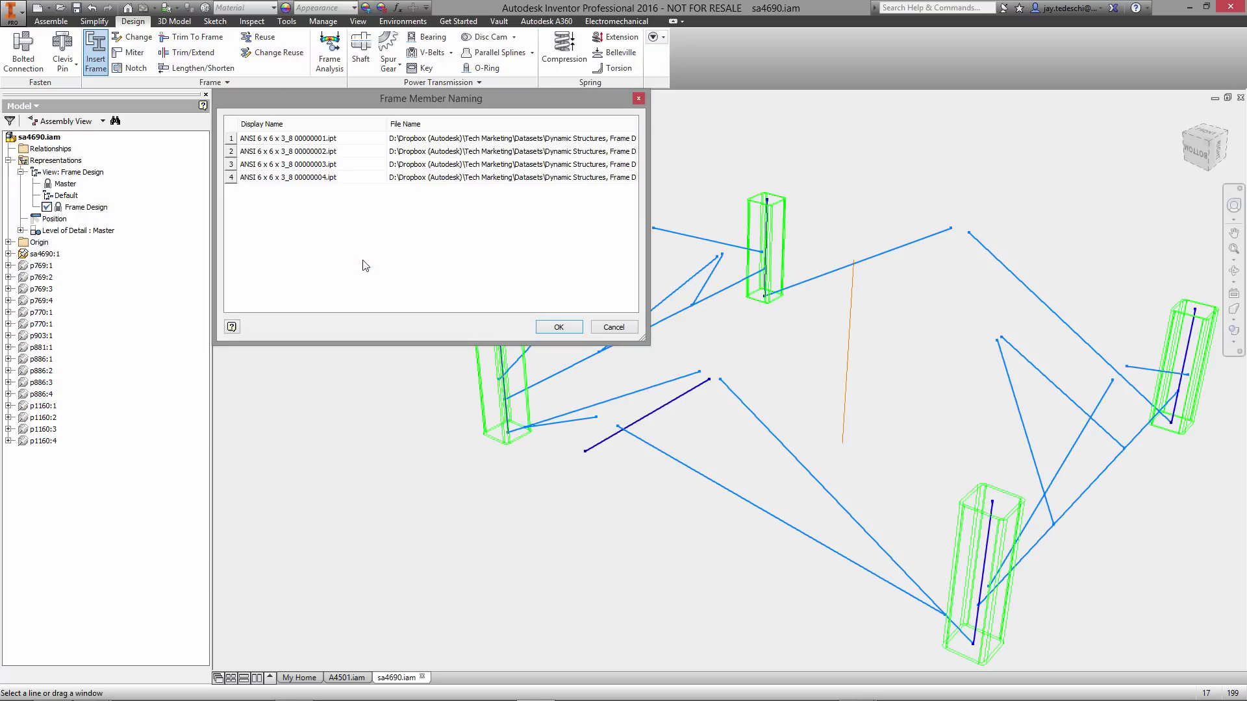
pyautogui.click(559, 328)
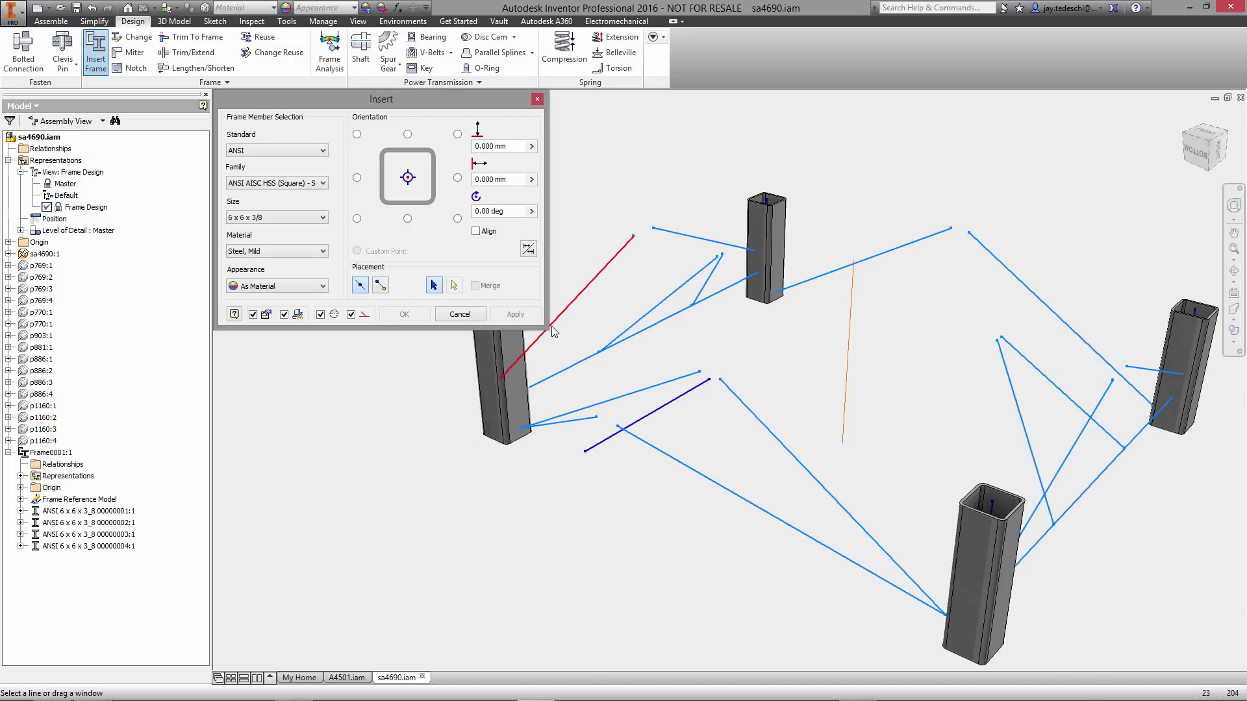
# - Add two 6 x 6 x 3/8 beams along the left and right horizontal lines
pyautogui.click(578, 363)
pyautogui.click(1097, 483)
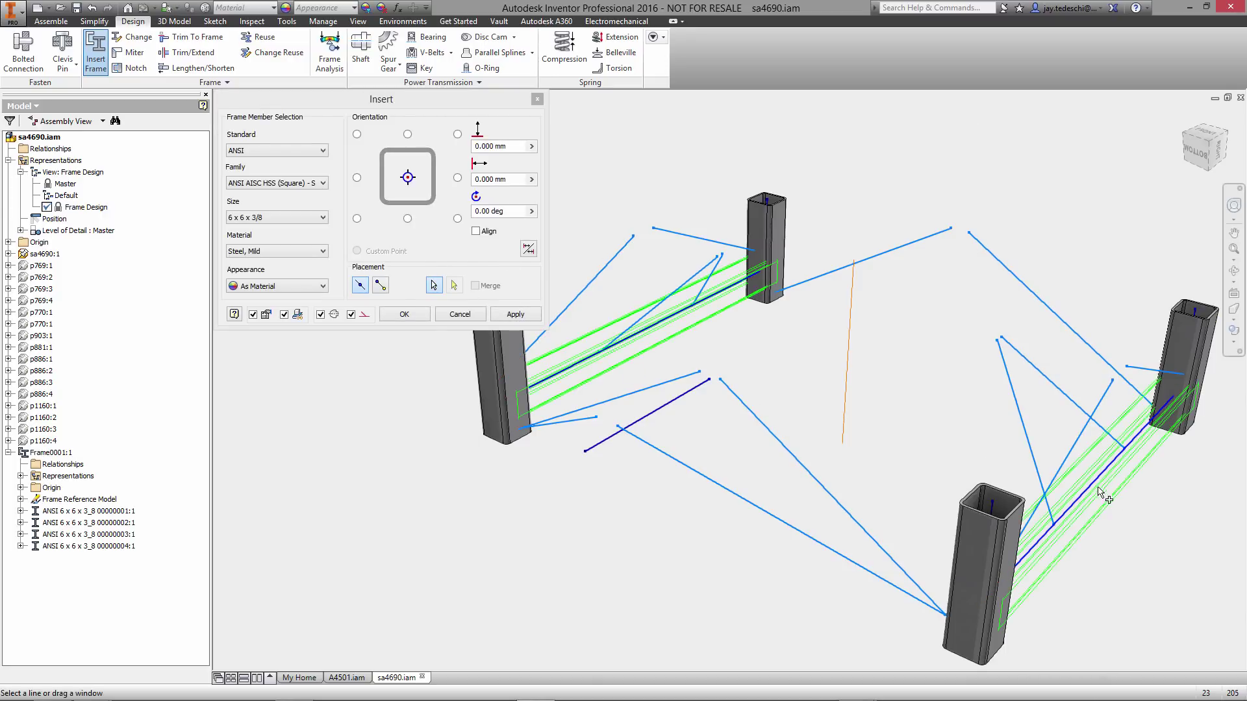
pyautogui.click(414, 314)
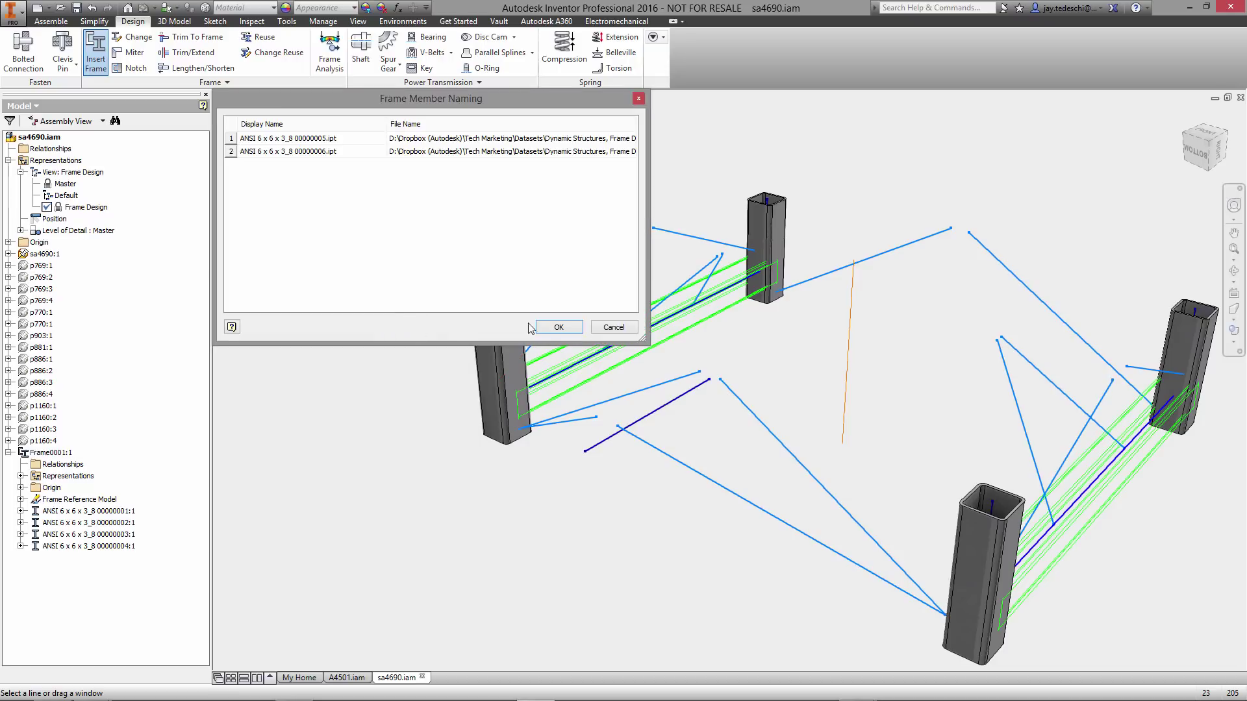
pyautogui.click(553, 326)
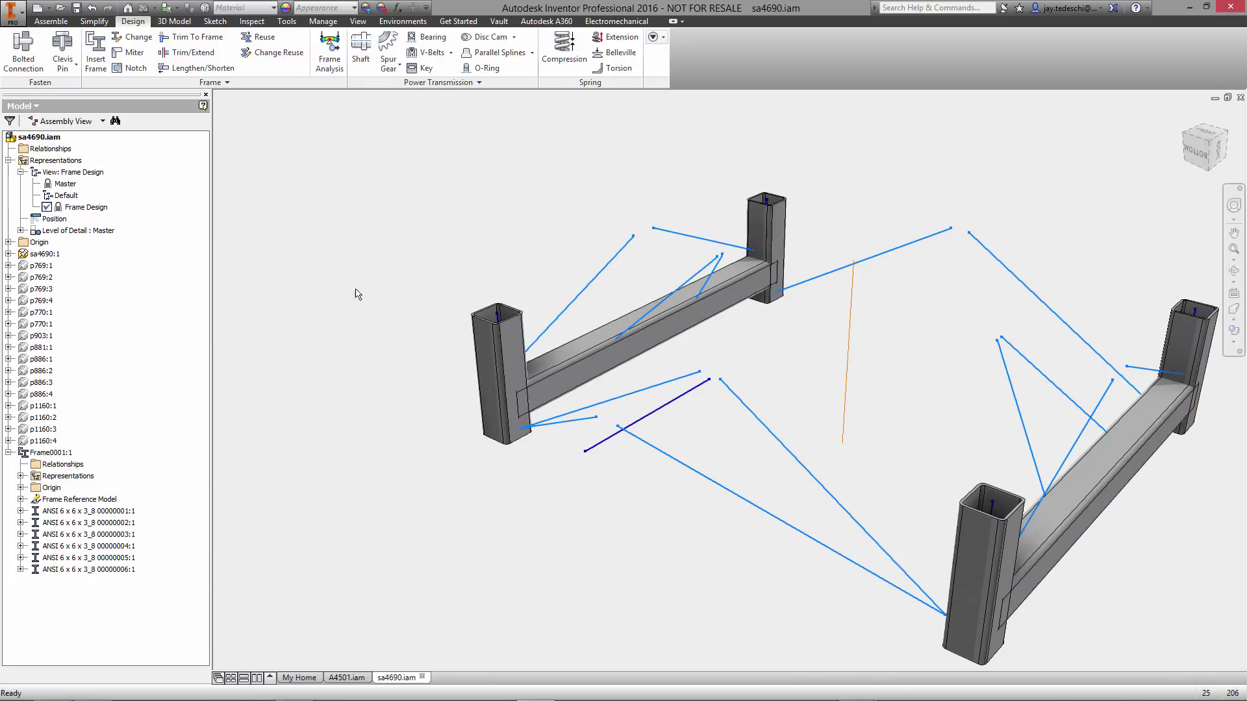
# - Trim both horizontal beams to the face of the back column
pyautogui.click(188, 52)
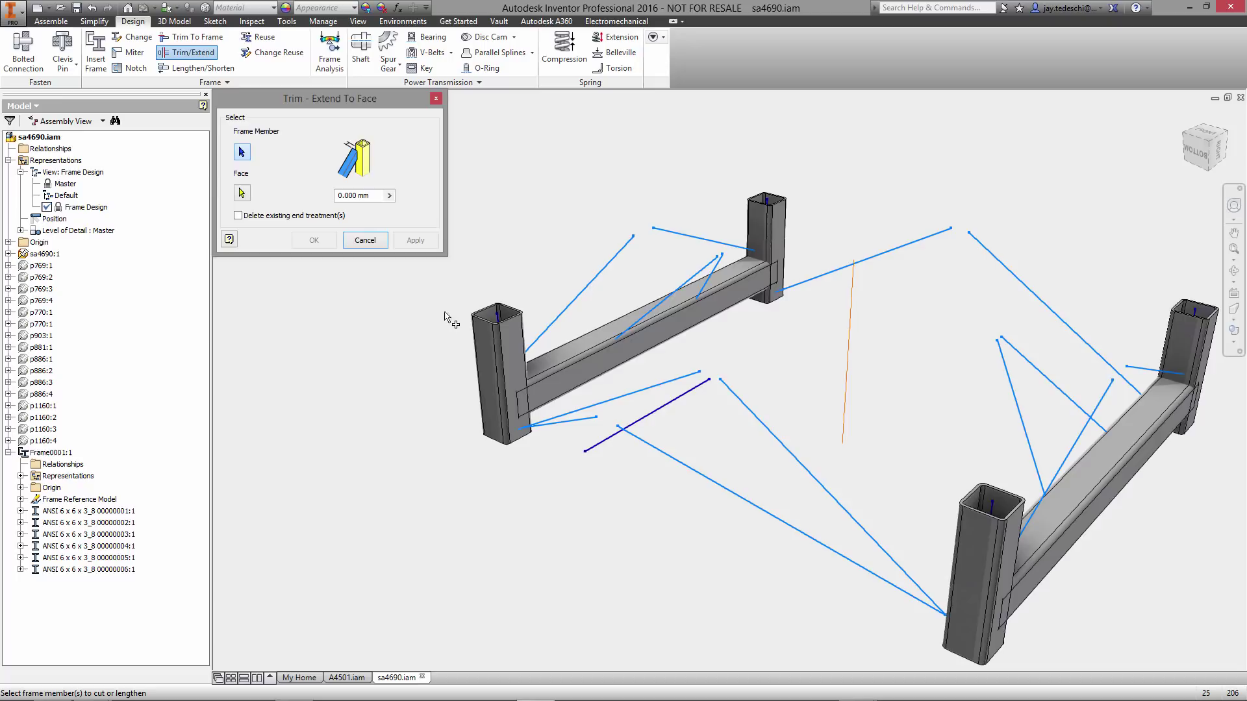
pyautogui.click(675, 332)
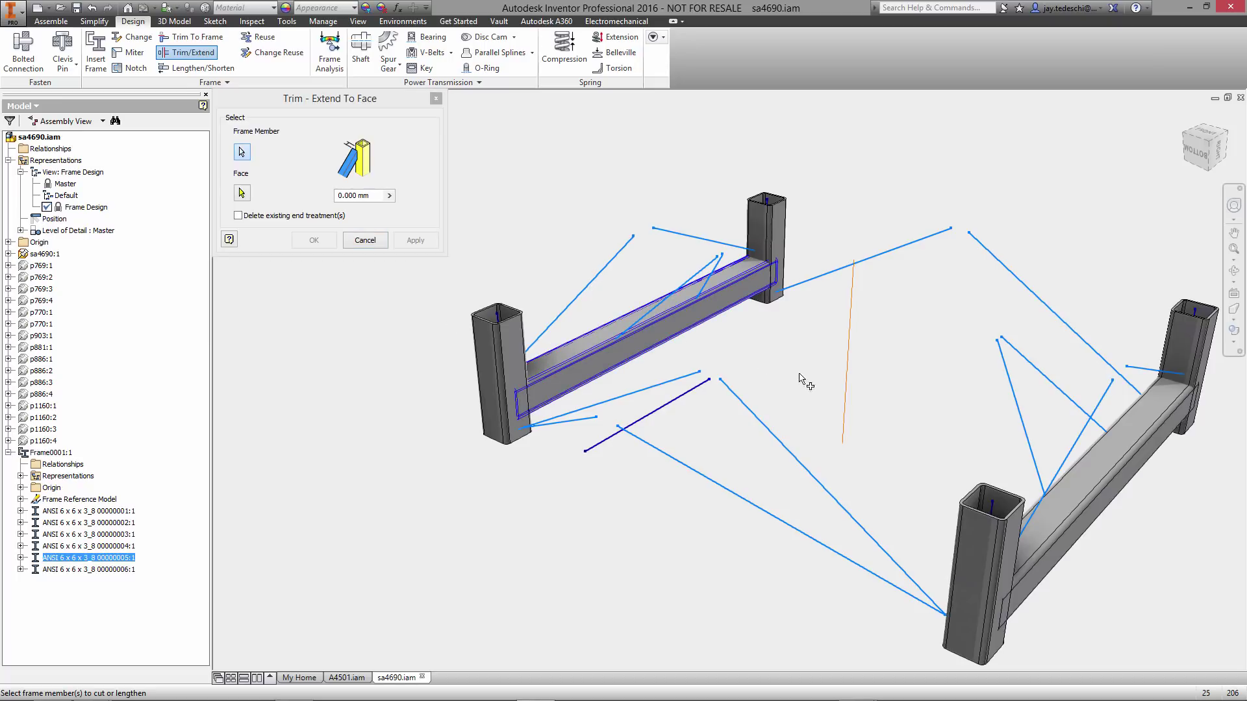
pyautogui.click(1096, 477)
pyautogui.rightClick(894, 358)
pyautogui.click(922, 365)
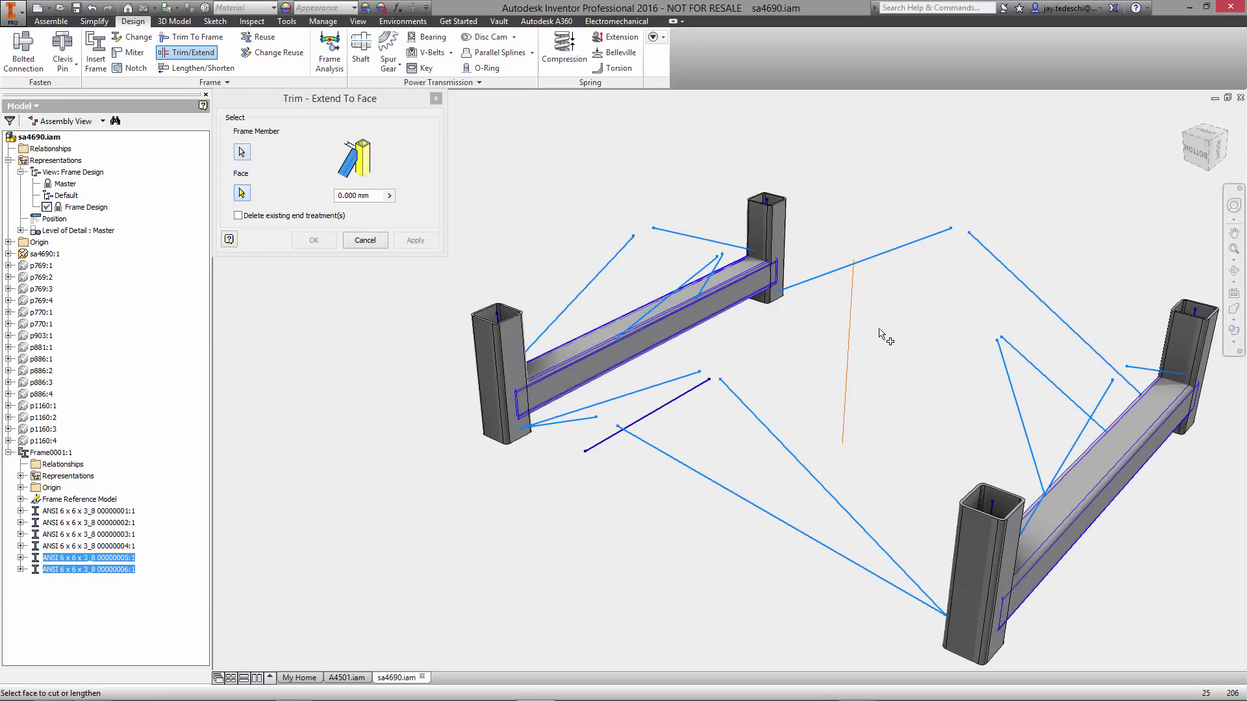
pyautogui.click(761, 242)
pyautogui.rightClick(807, 328)
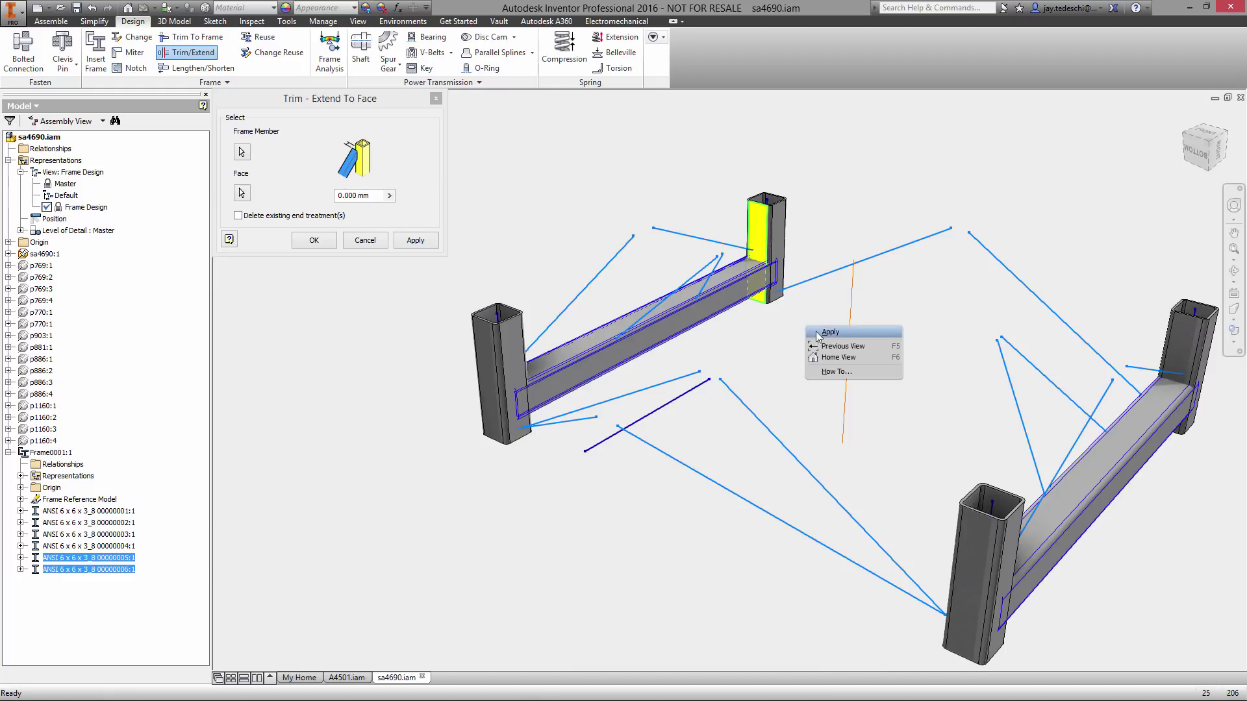
pyautogui.click(841, 337)
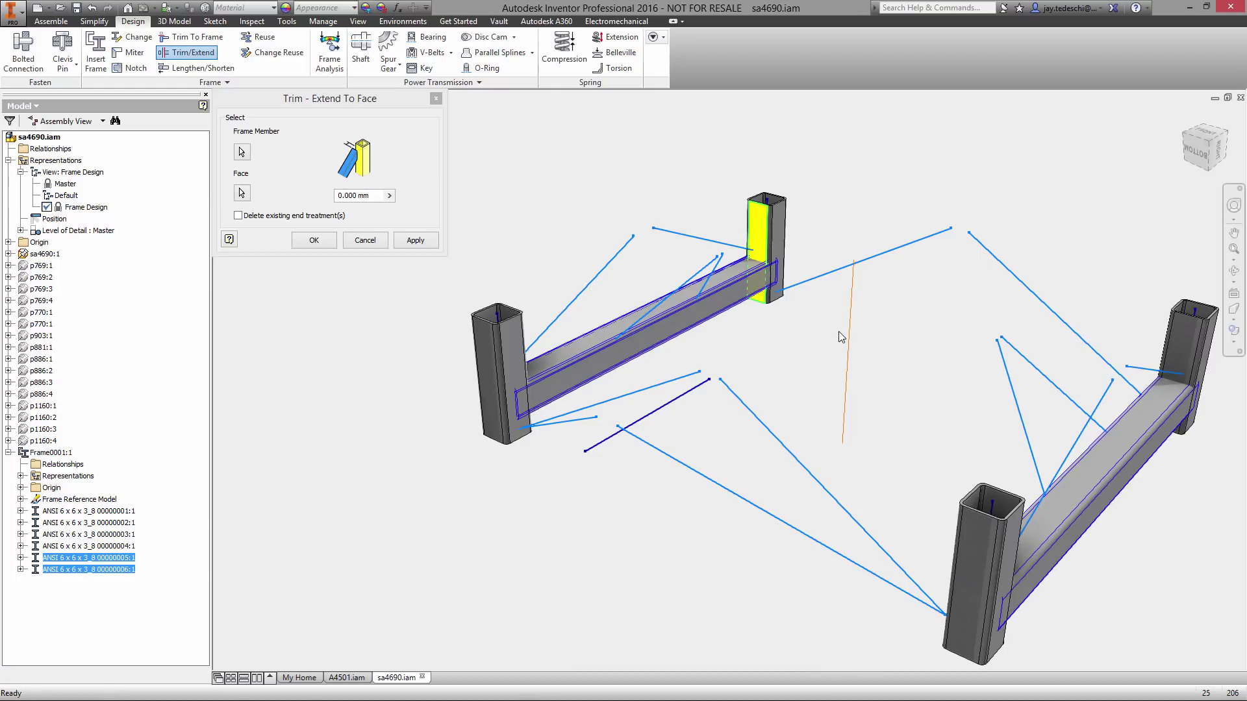
# - Trim both beams to the front column face as well
pyautogui.click(688, 323)
pyautogui.click(1088, 485)
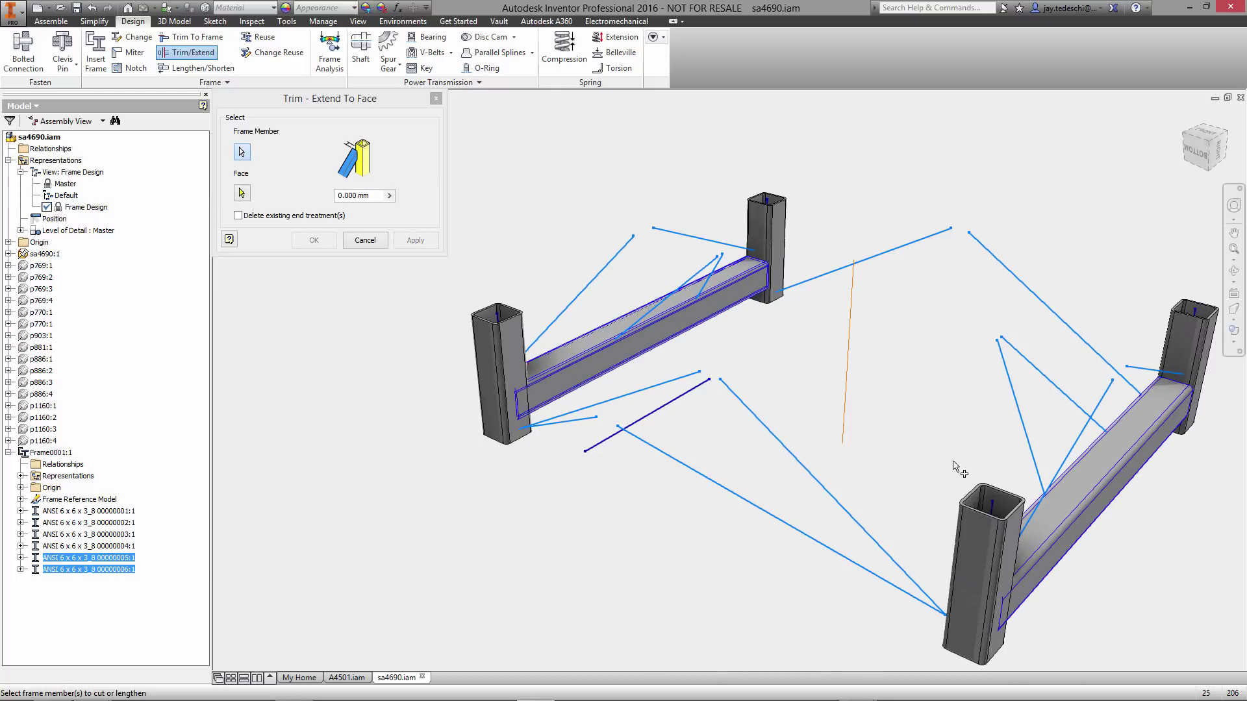
pyautogui.rightClick(935, 477)
pyautogui.click(960, 484)
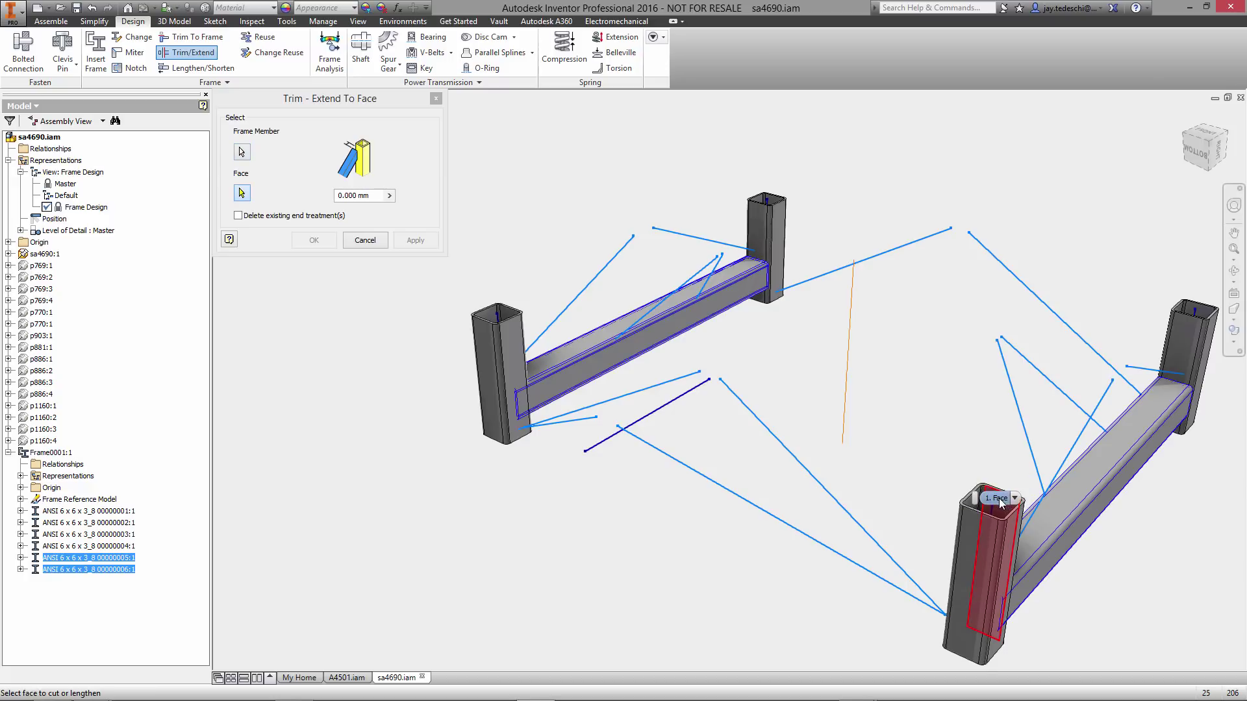
pyautogui.click(1010, 525)
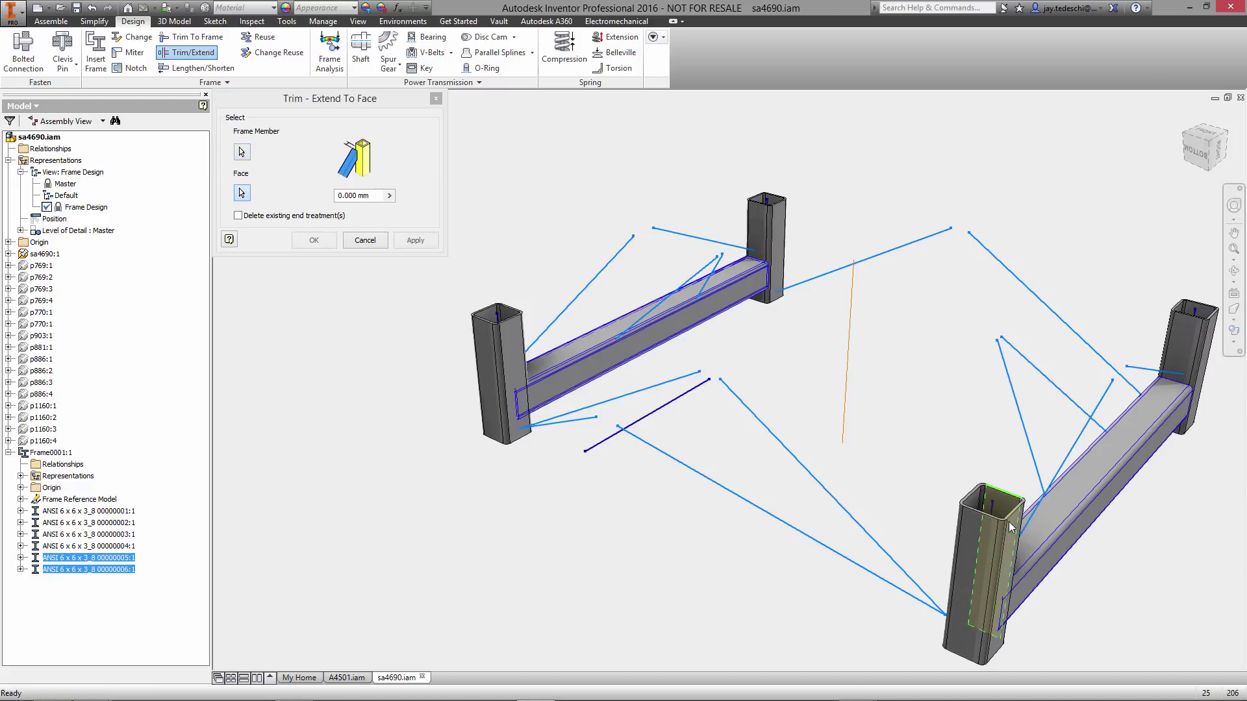
pyautogui.rightClick(945, 414)
pyautogui.click(966, 418)
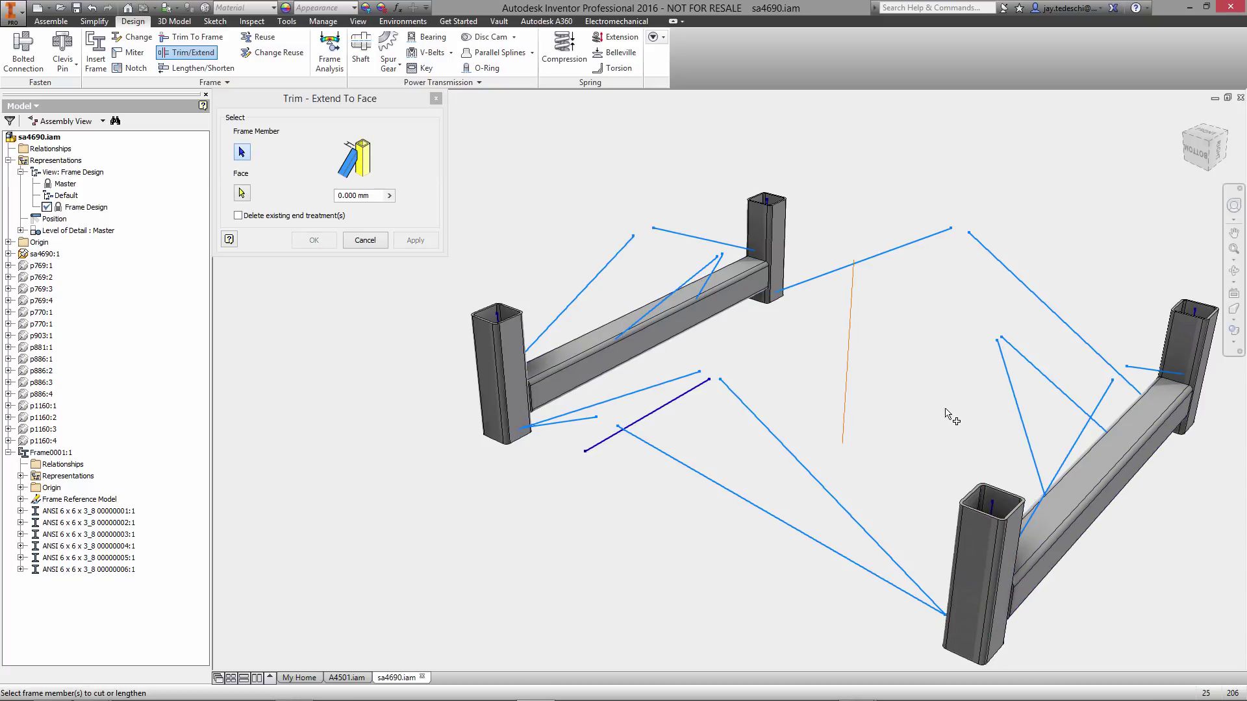
pyautogui.click(365, 241)
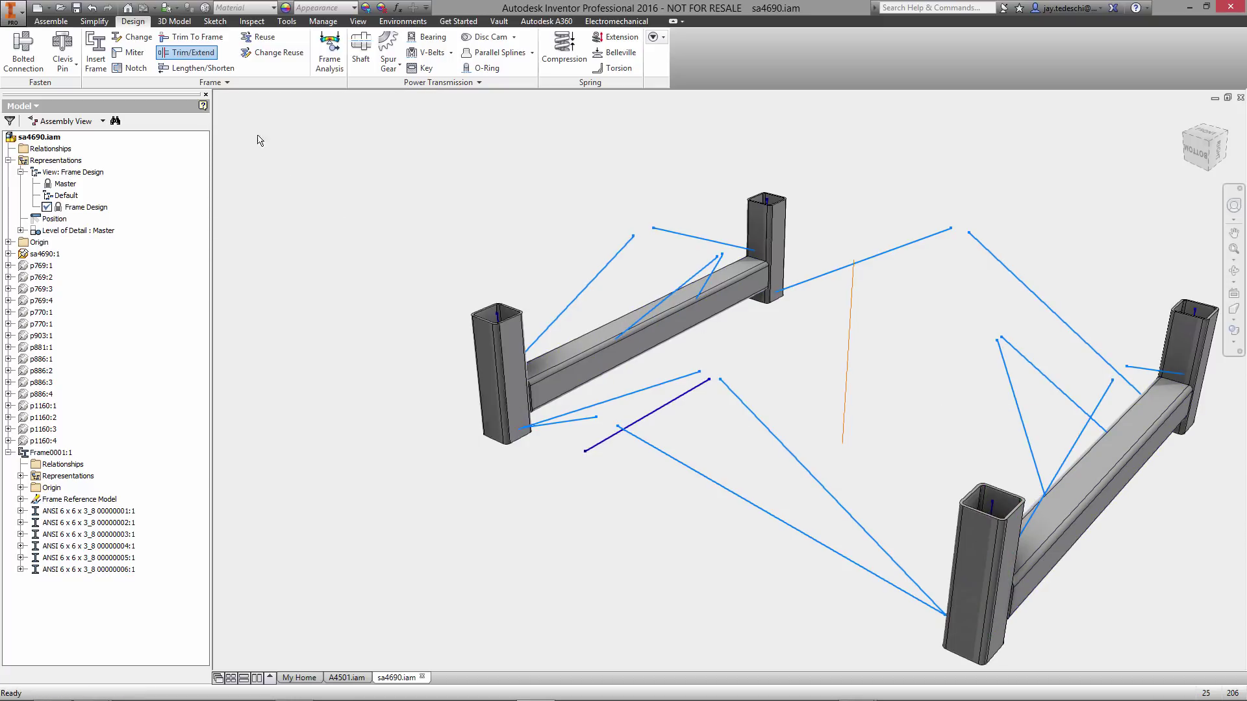
# - Insert four 4 x 4 x 1/4 HSS members on the remaining sketch lines, including the long diagonal
pyautogui.click(96, 52)
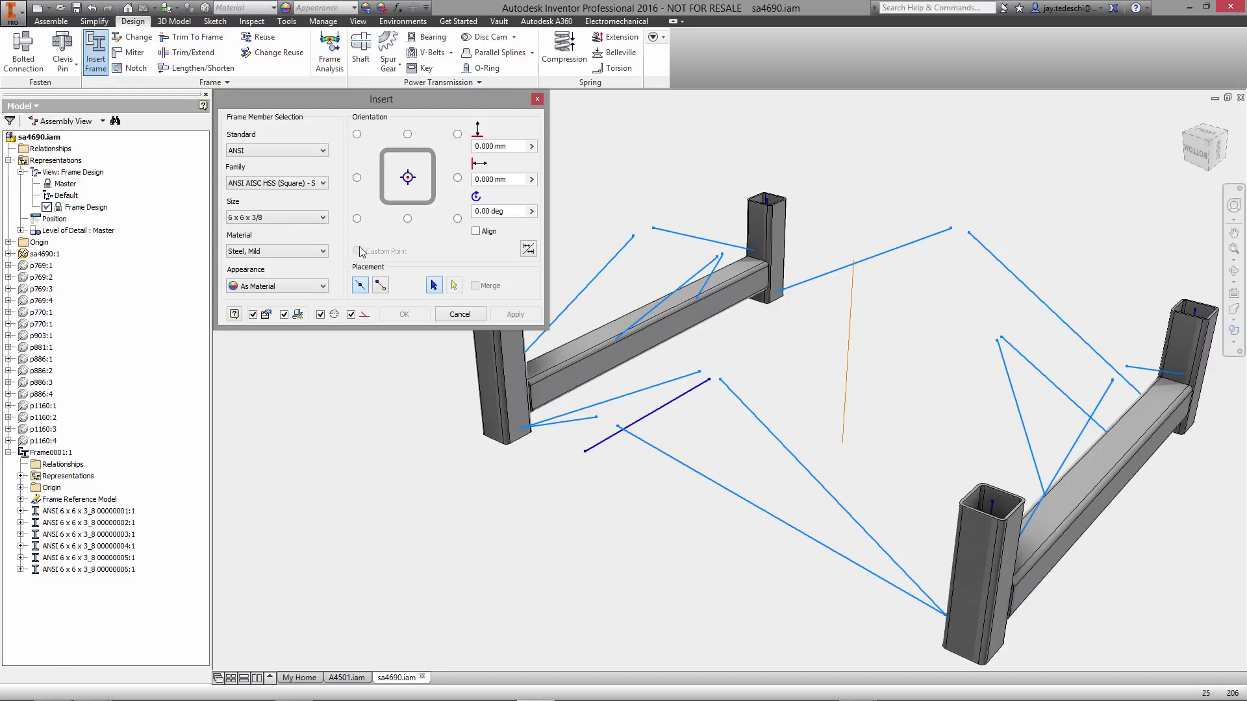
pyautogui.click(322, 219)
pyautogui.moveTo(323, 302); pyautogui.dragTo(322, 270)
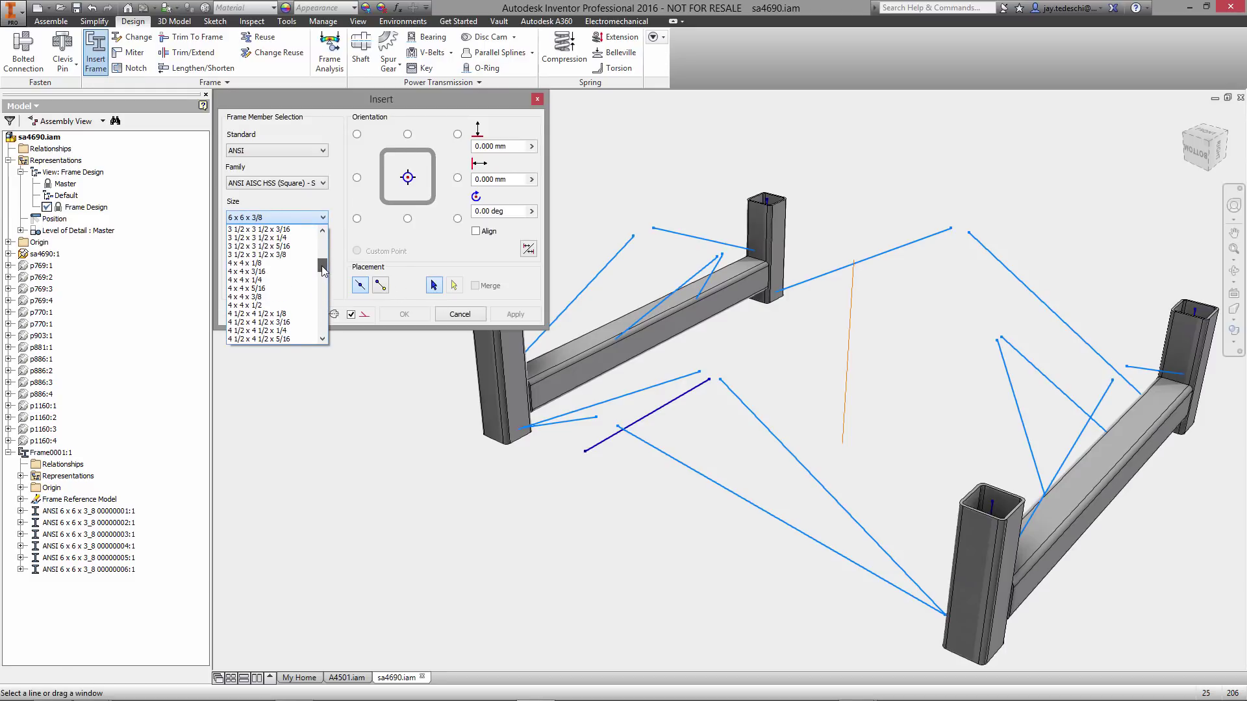
pyautogui.click(264, 280)
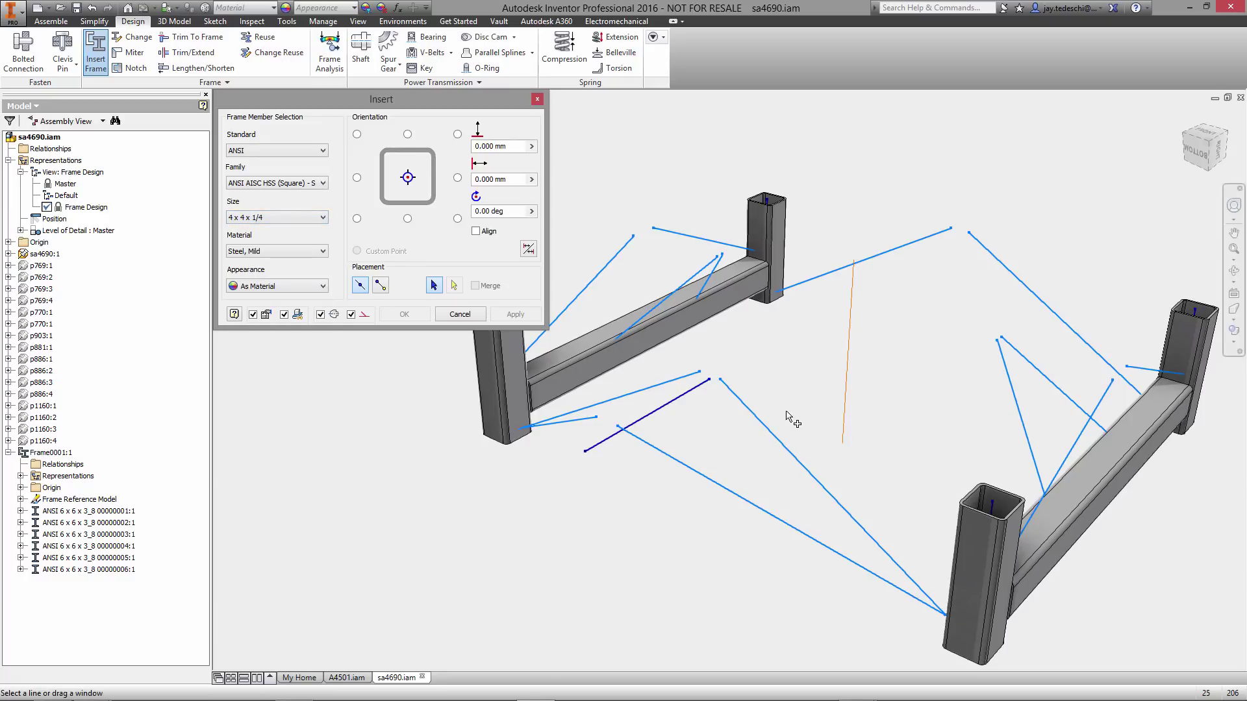
pyautogui.click(879, 267)
pyautogui.click(1036, 300)
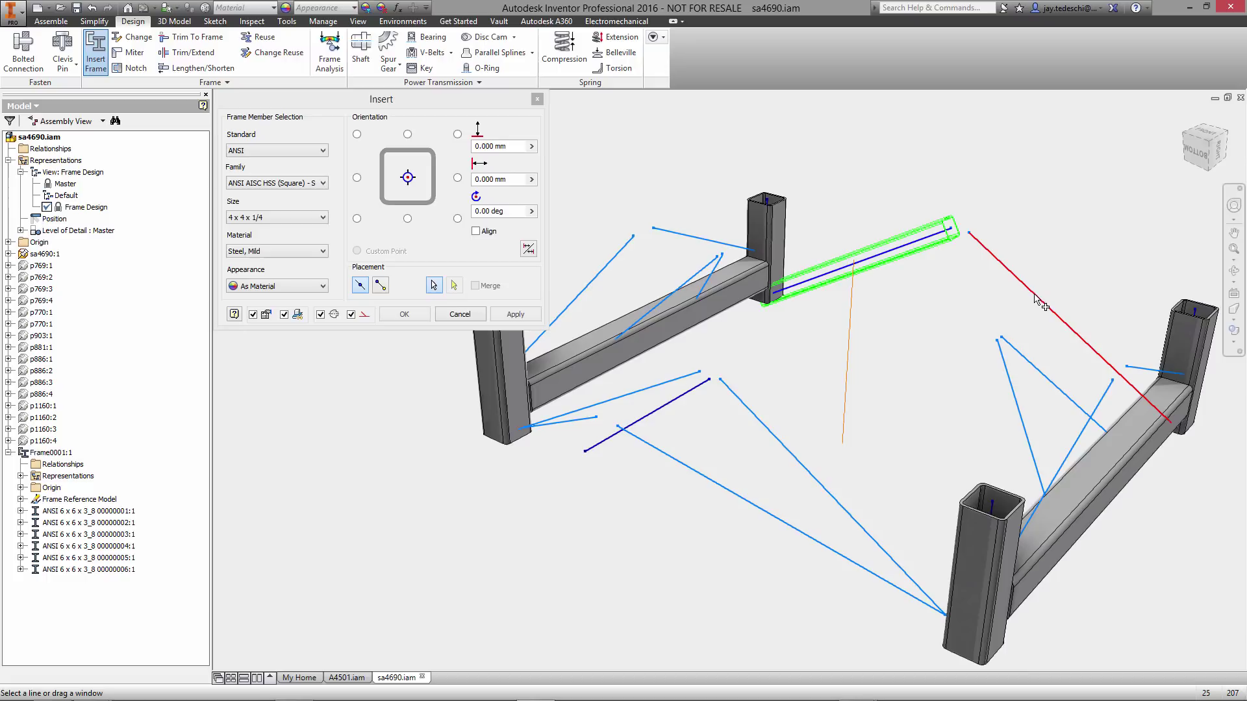
pyautogui.click(662, 388)
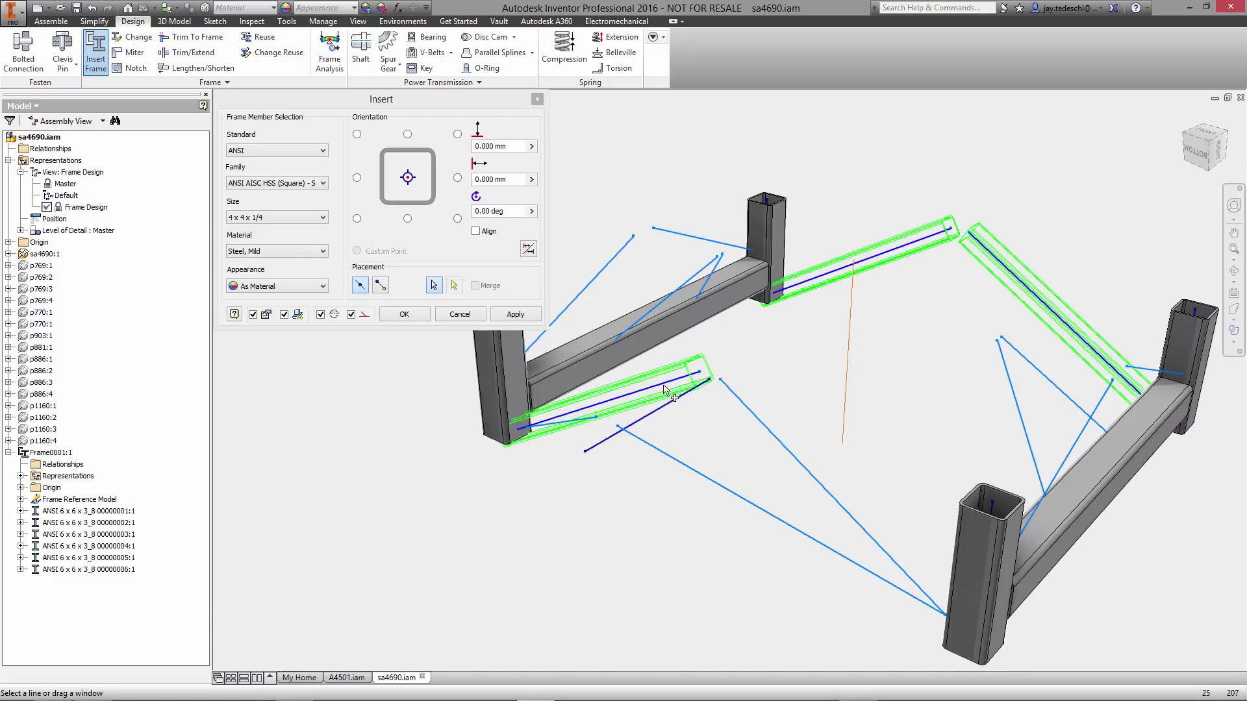
pyautogui.click(773, 432)
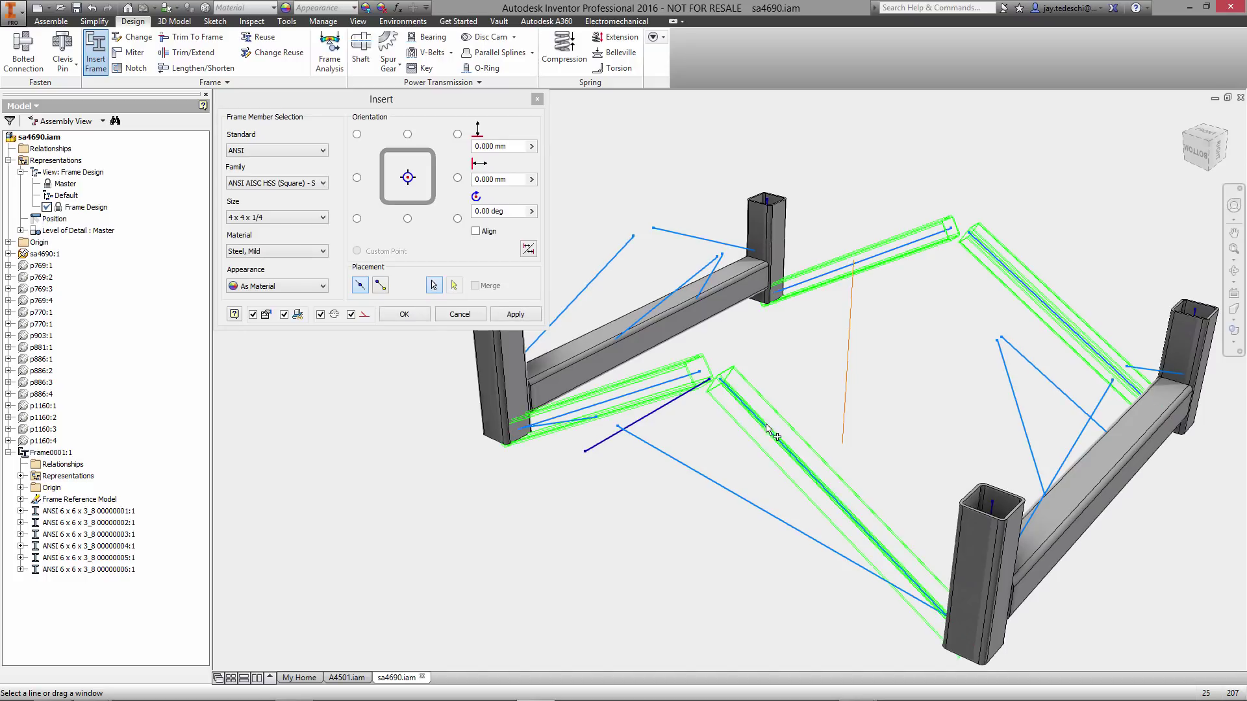
pyautogui.click(507, 314)
pyautogui.click(560, 327)
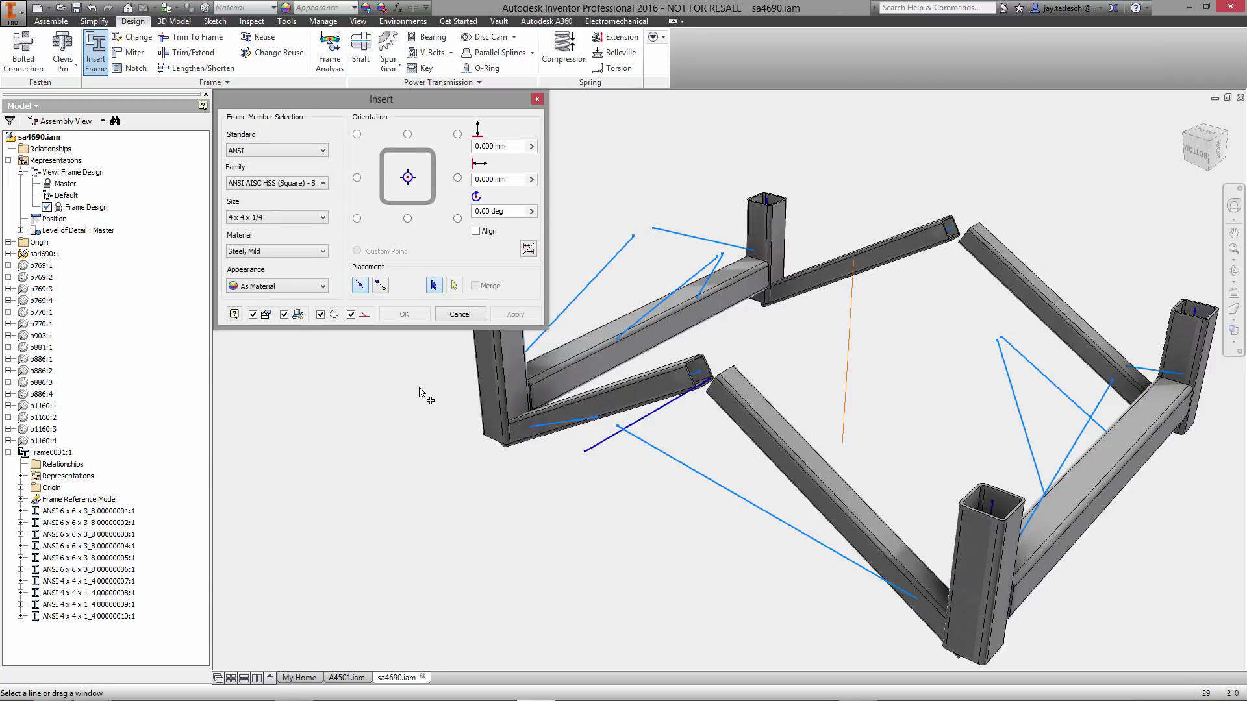
pyautogui.click(460, 314)
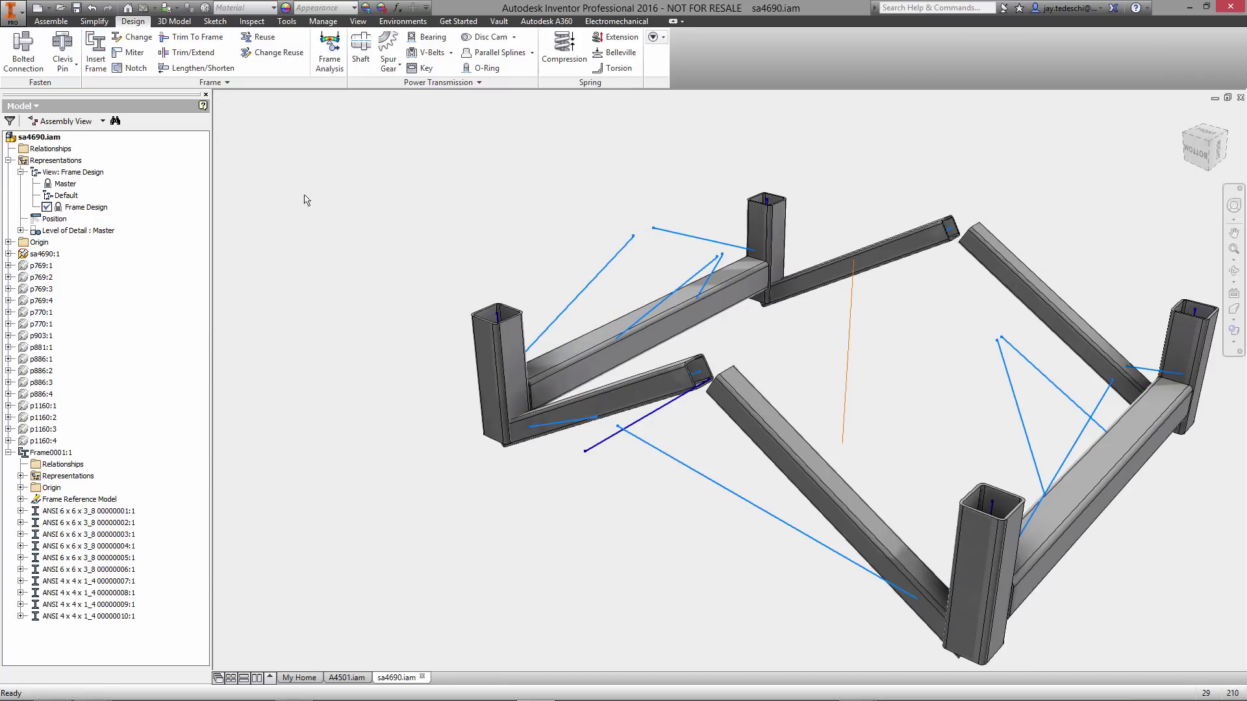
# - Trim the upper-right and lower-left 4x4 members to the adjacent post face
pyautogui.click(189, 52)
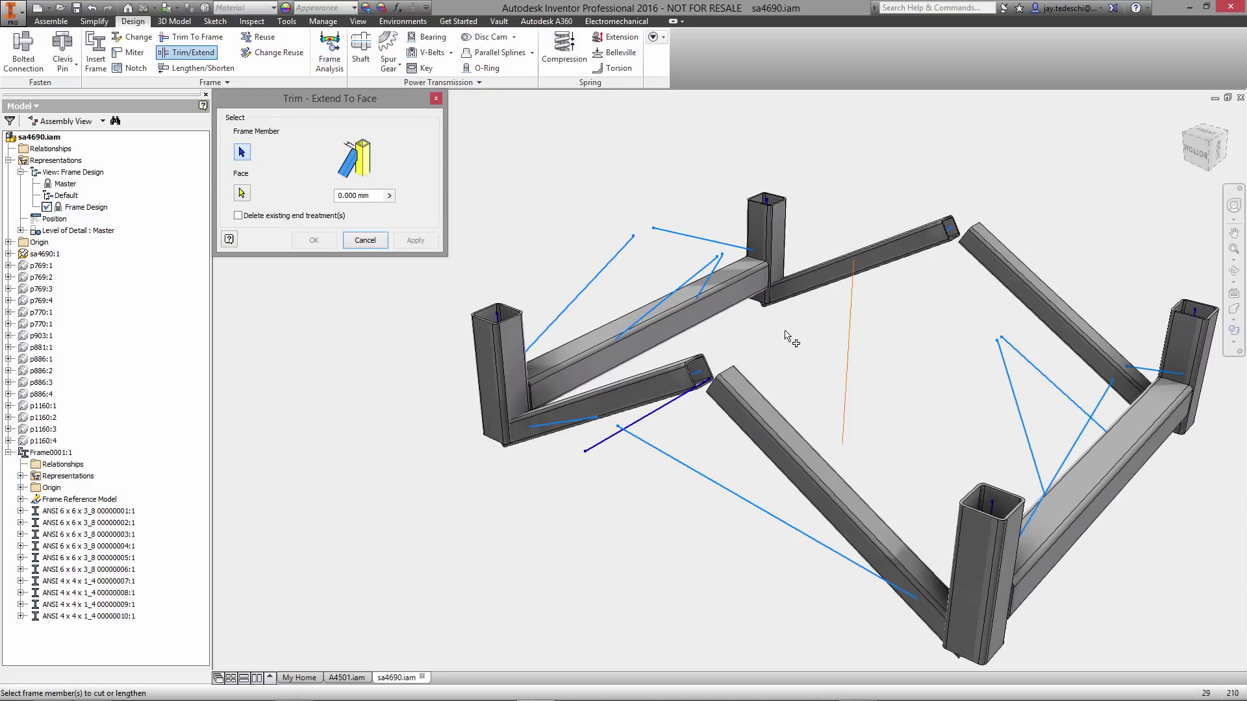
pyautogui.click(816, 292)
pyautogui.click(658, 378)
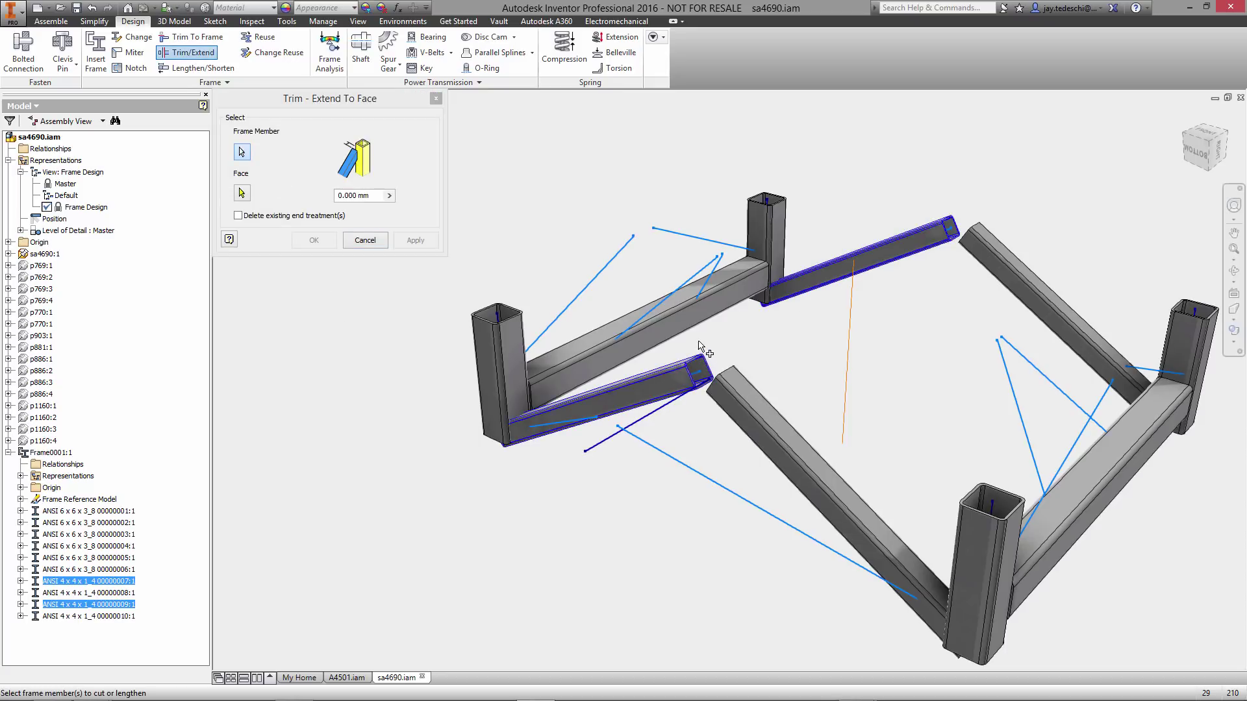
pyautogui.rightClick(699, 341)
pyautogui.click(729, 343)
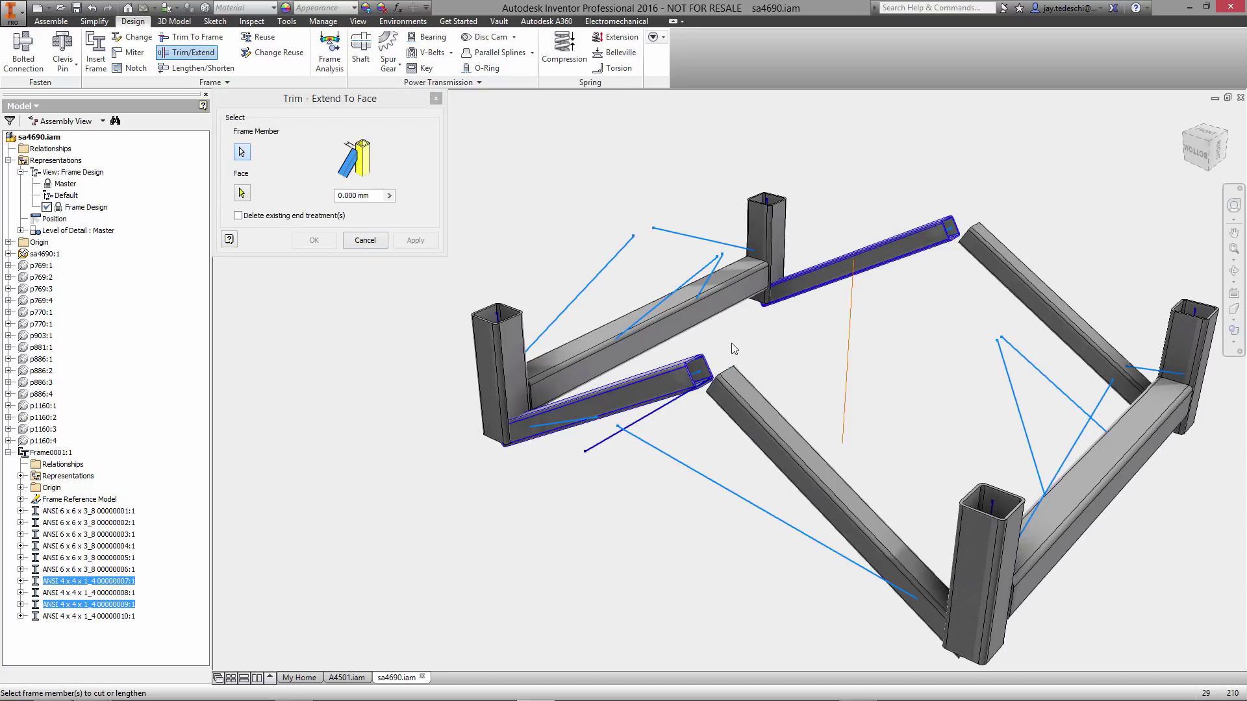
pyautogui.click(513, 356)
pyautogui.rightClick(406, 391)
pyautogui.click(431, 398)
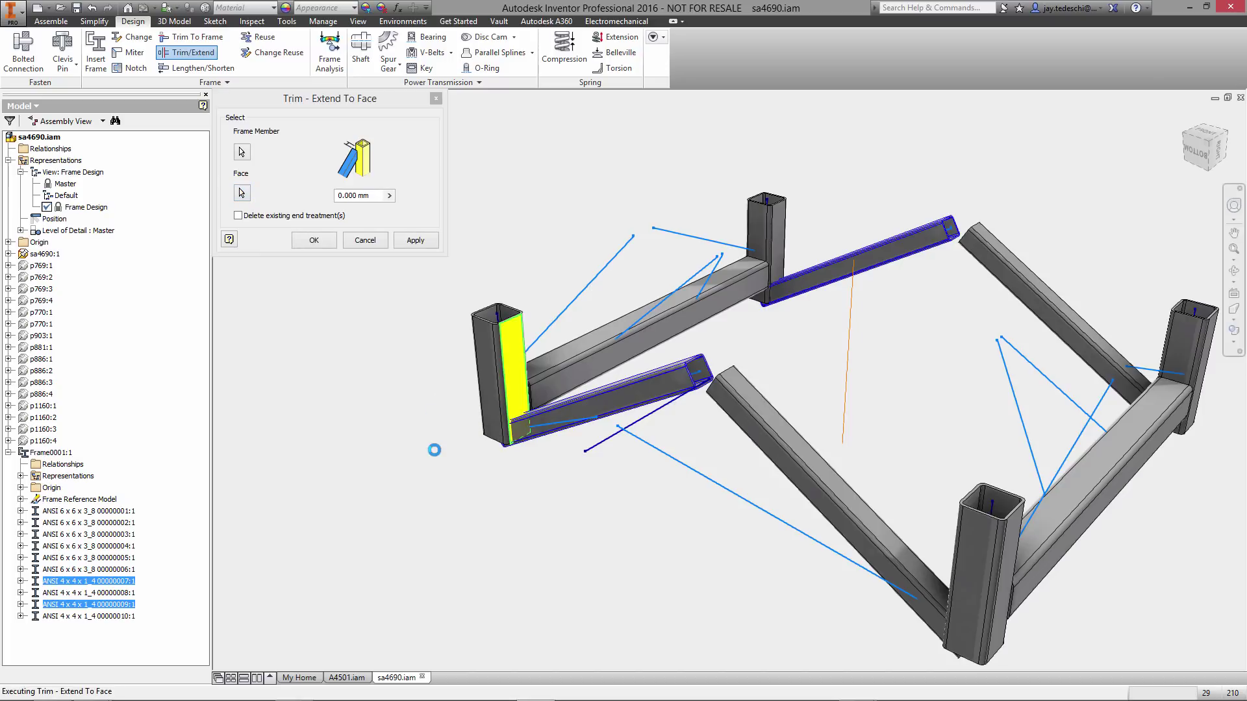
# - Trim the upper-right and lower diagonal members to the front post face
pyautogui.click(1032, 324)
pyautogui.click(842, 482)
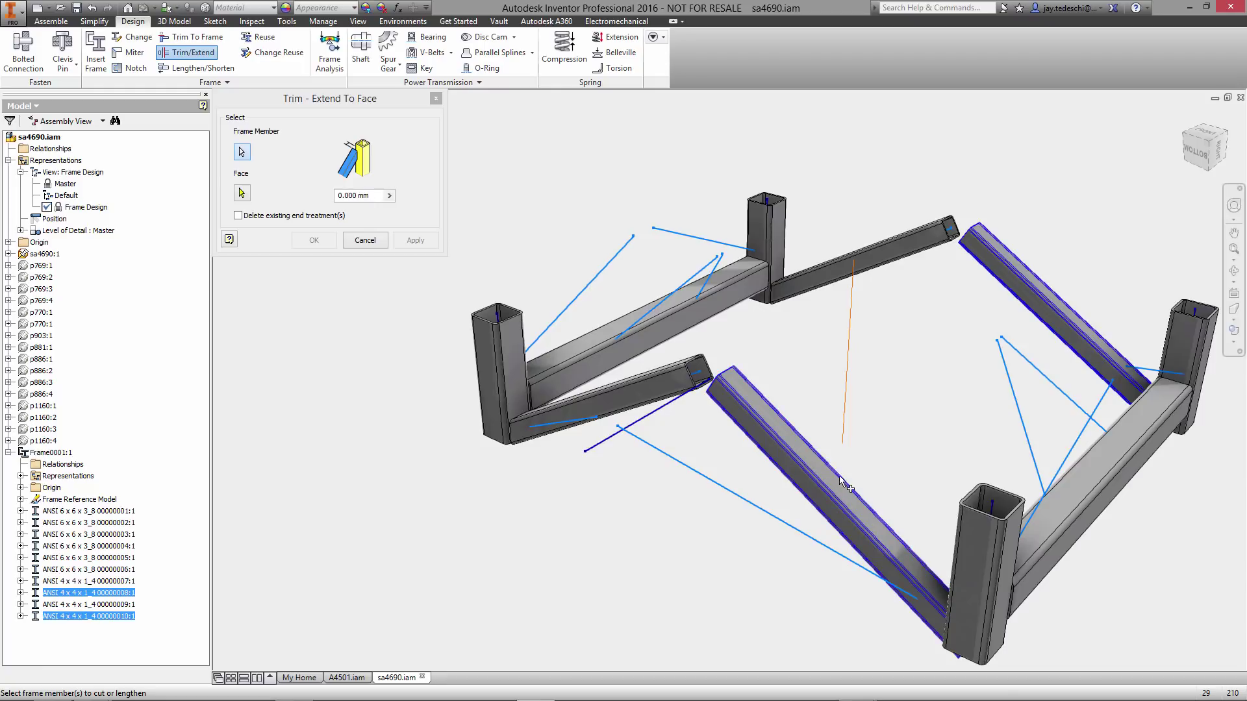
pyautogui.rightClick(930, 385)
pyautogui.click(961, 388)
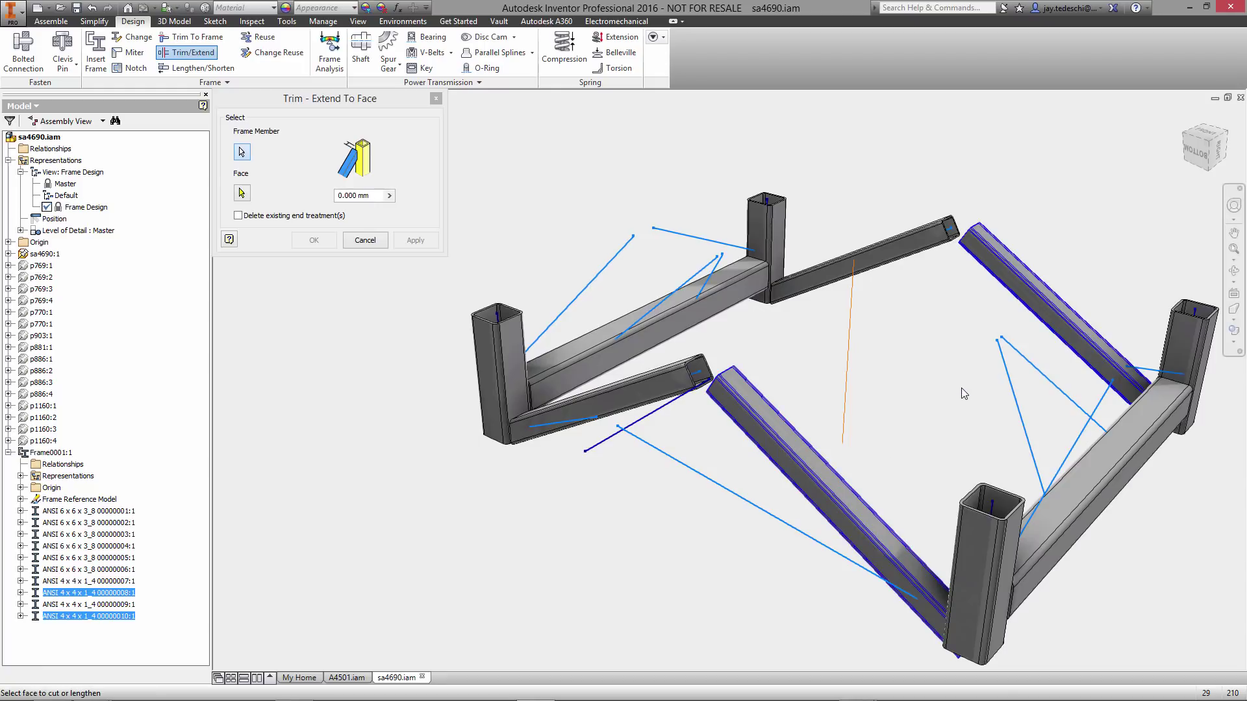
pyautogui.click(990, 501)
pyautogui.click(988, 525)
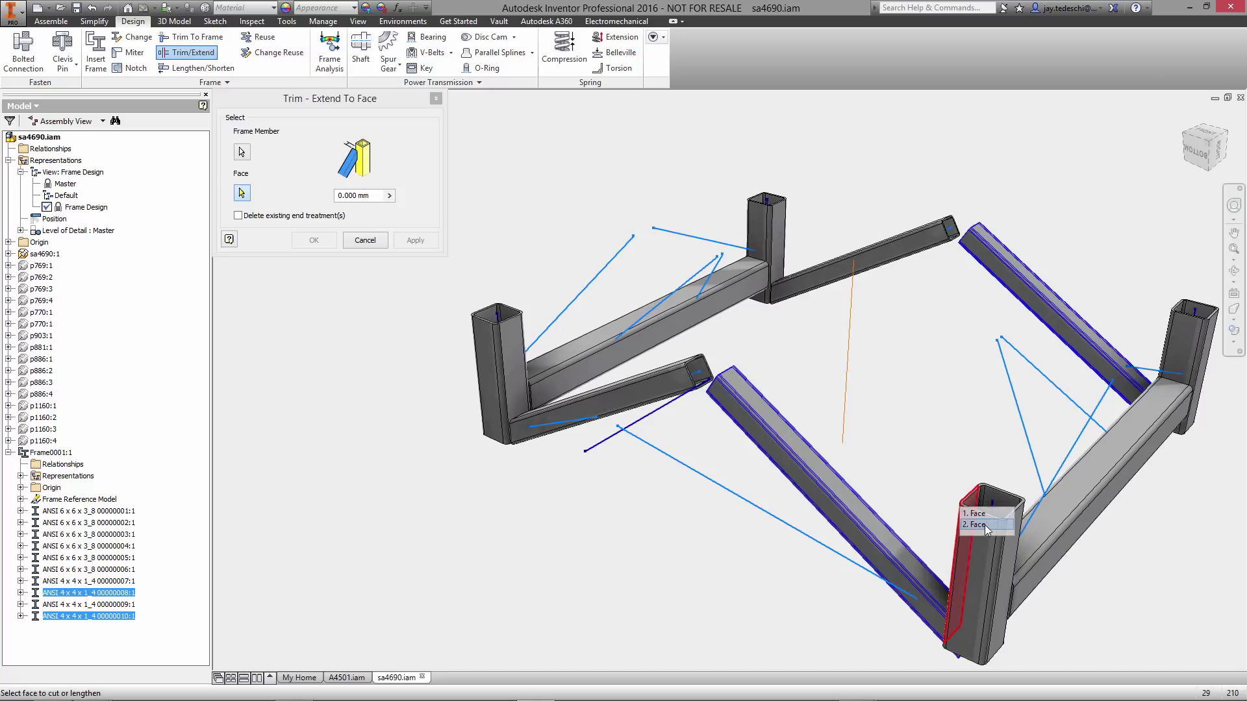
pyautogui.rightClick(917, 413)
pyautogui.click(933, 411)
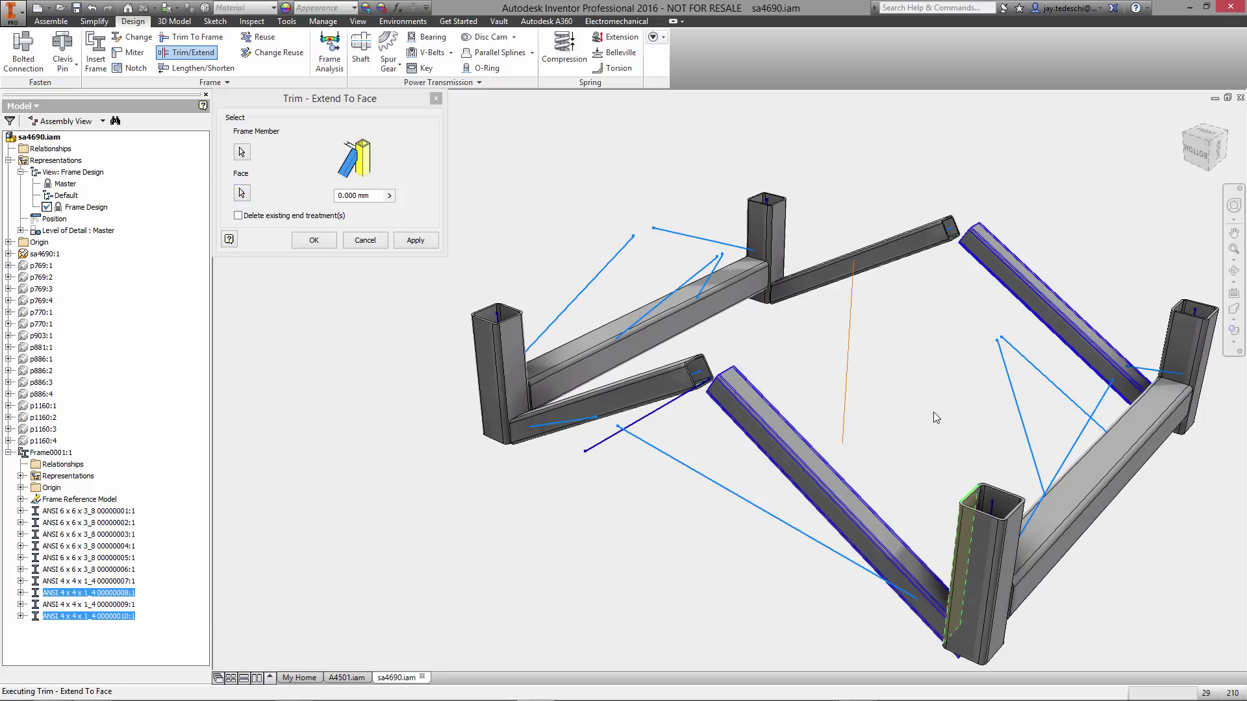
pyautogui.click(365, 240)
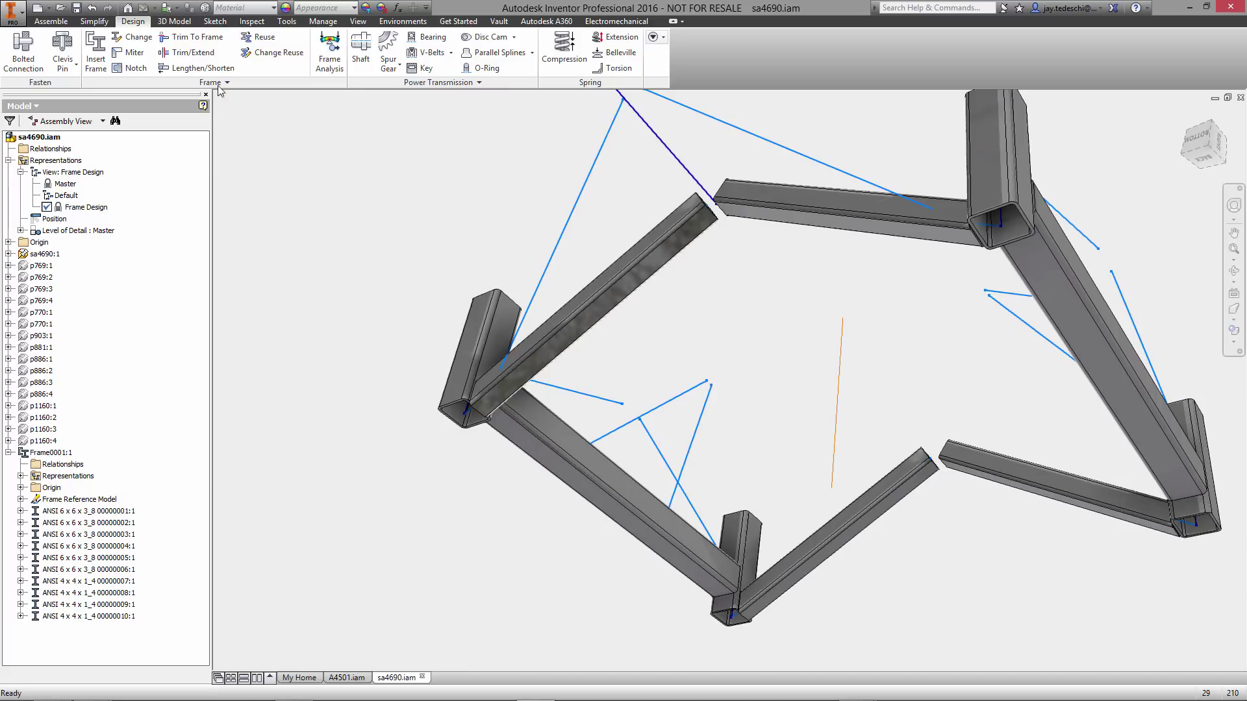
# - Extend four remaining members to the post end face, then return to the previous view
pyautogui.click(189, 52)
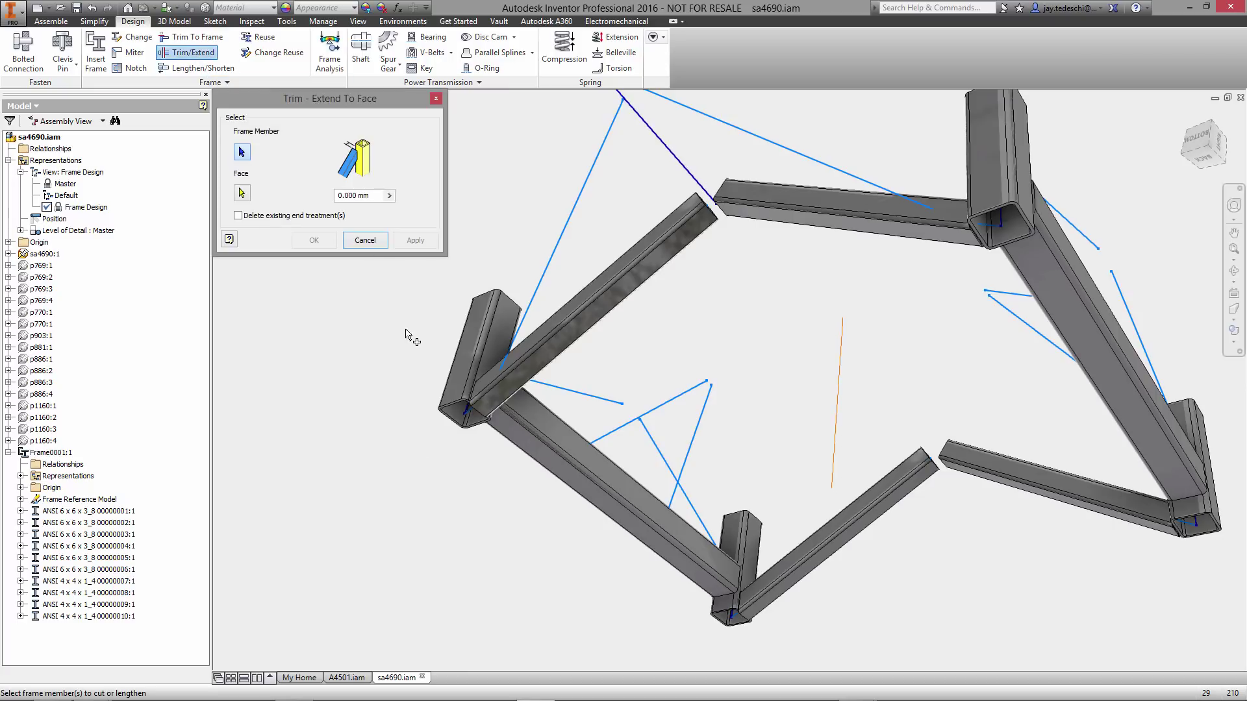
pyautogui.click(604, 305)
pyautogui.click(847, 224)
pyautogui.click(1030, 466)
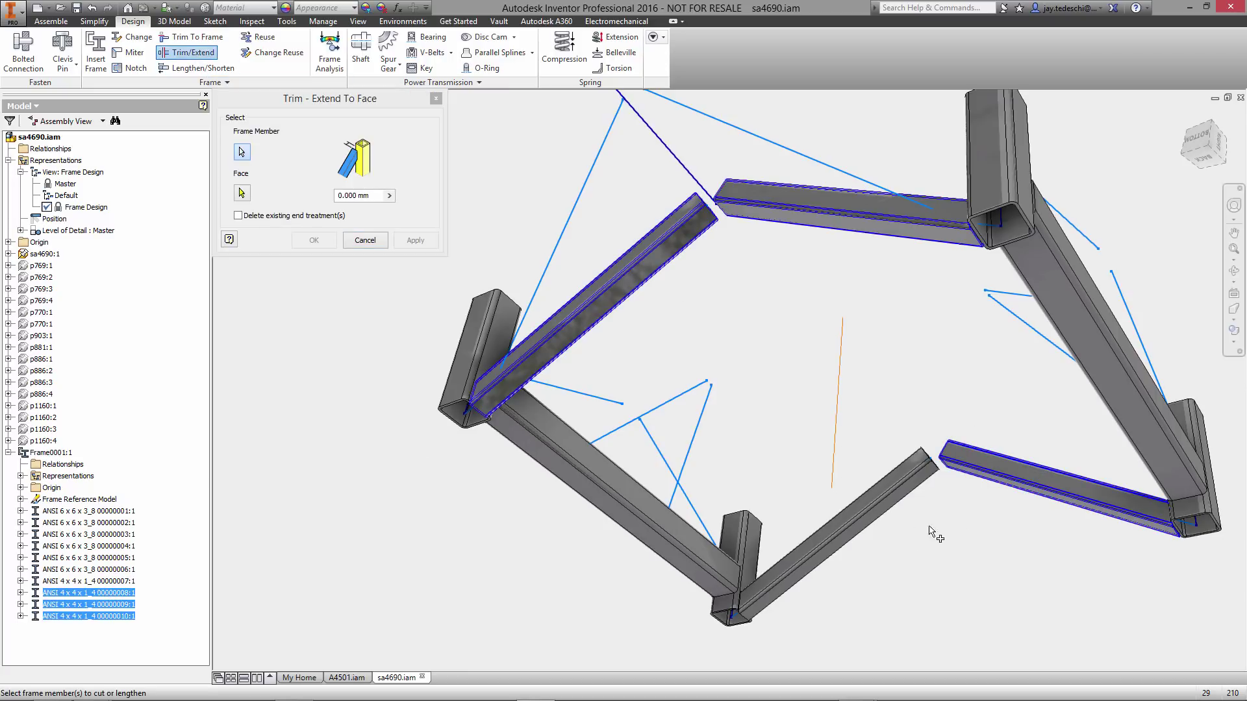
pyautogui.click(870, 505)
pyautogui.rightClick(774, 394)
pyautogui.click(776, 394)
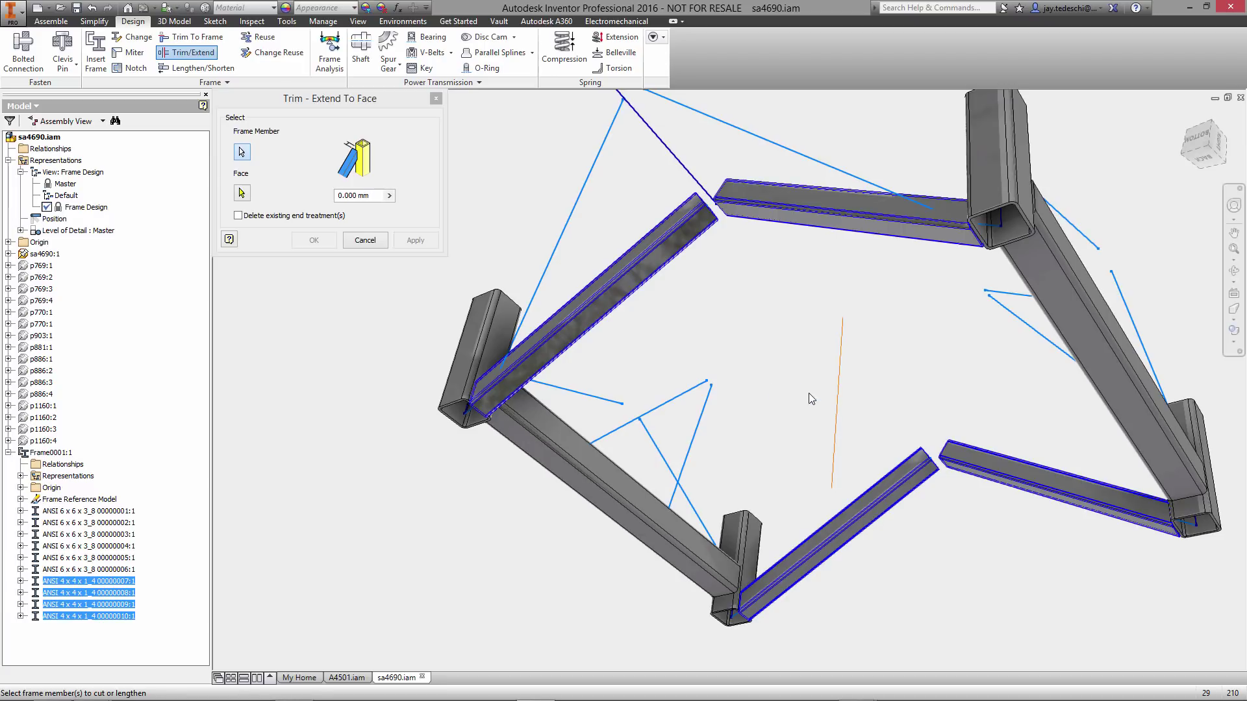
pyautogui.click(1032, 231)
pyautogui.rightClick(919, 333)
pyautogui.click(918, 338)
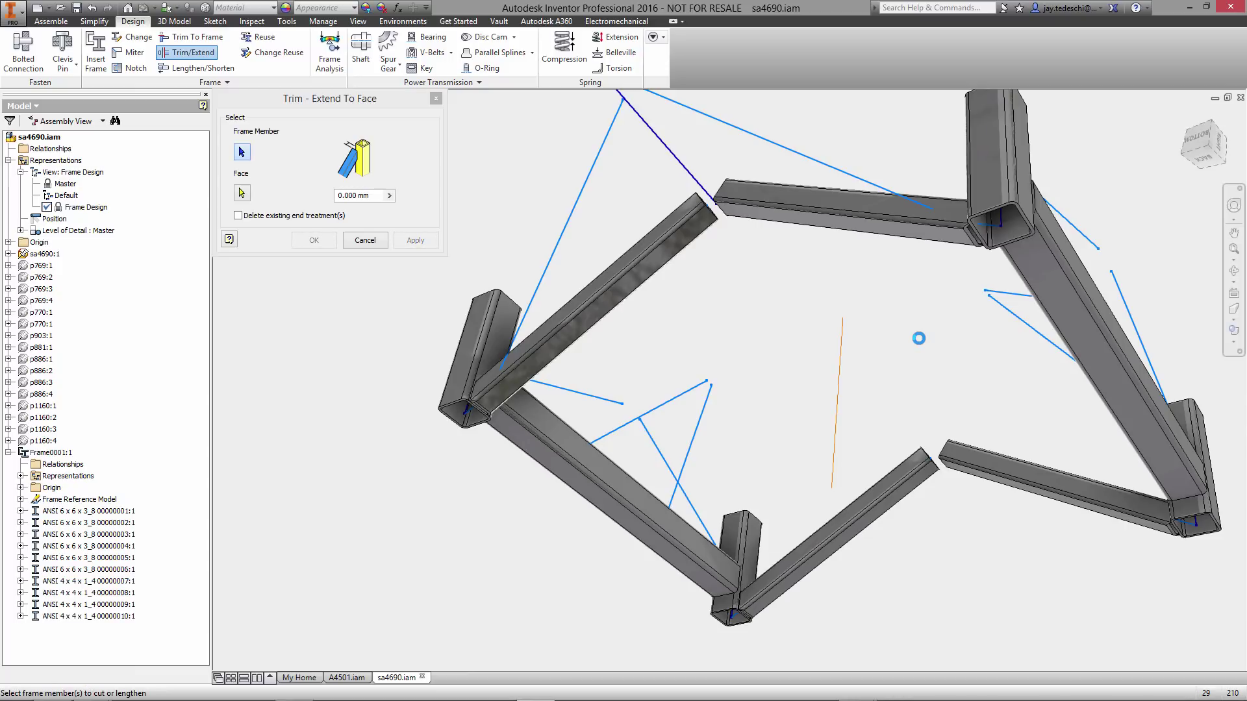
pyautogui.rightClick(918, 339)
pyautogui.click(925, 341)
pyautogui.click(361, 244)
pyautogui.rightClick(819, 342)
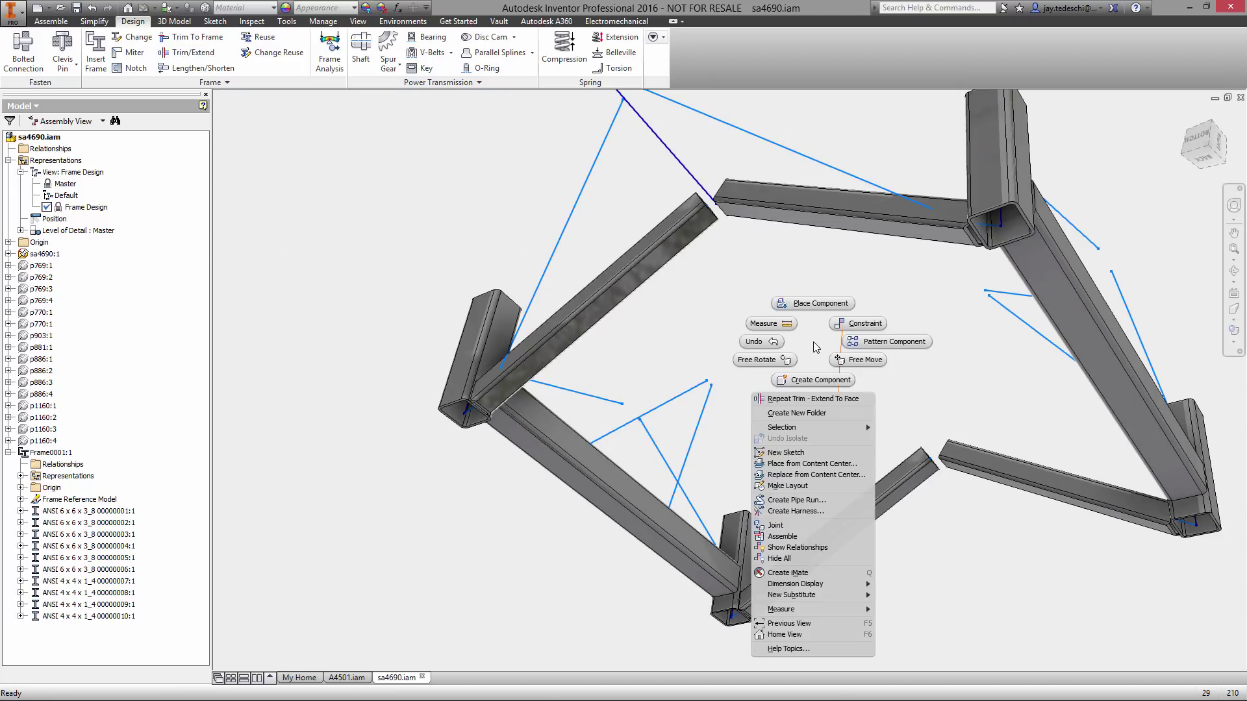
pyautogui.click(809, 626)
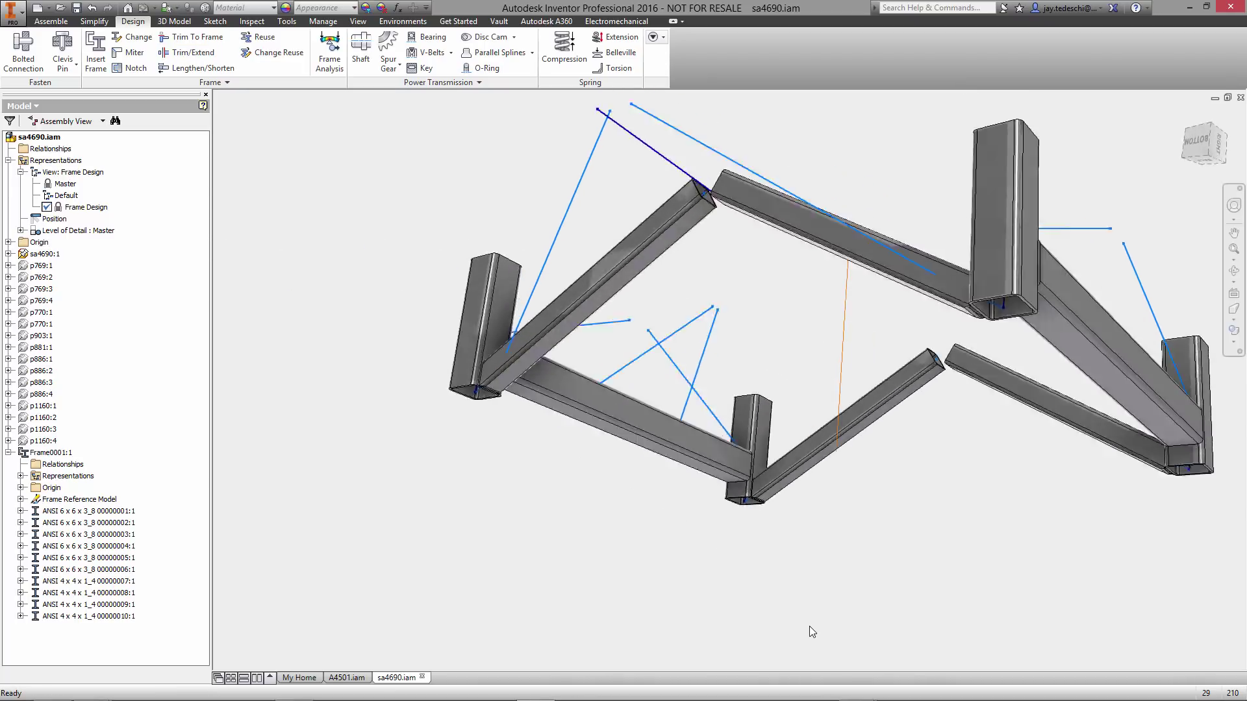
# - Insert four 4 x 4 x 1/4 braces on sketch lines near the left and right posts
pyautogui.click(96, 48)
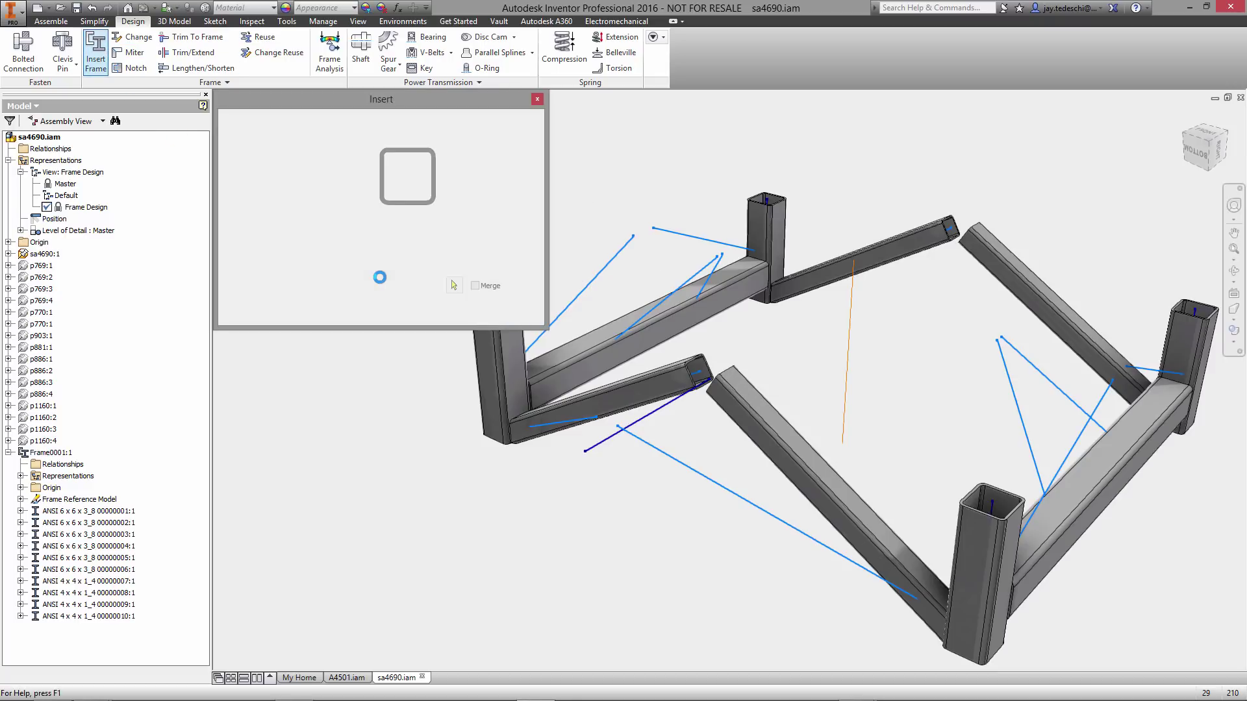
pyautogui.click(606, 272)
pyautogui.click(695, 242)
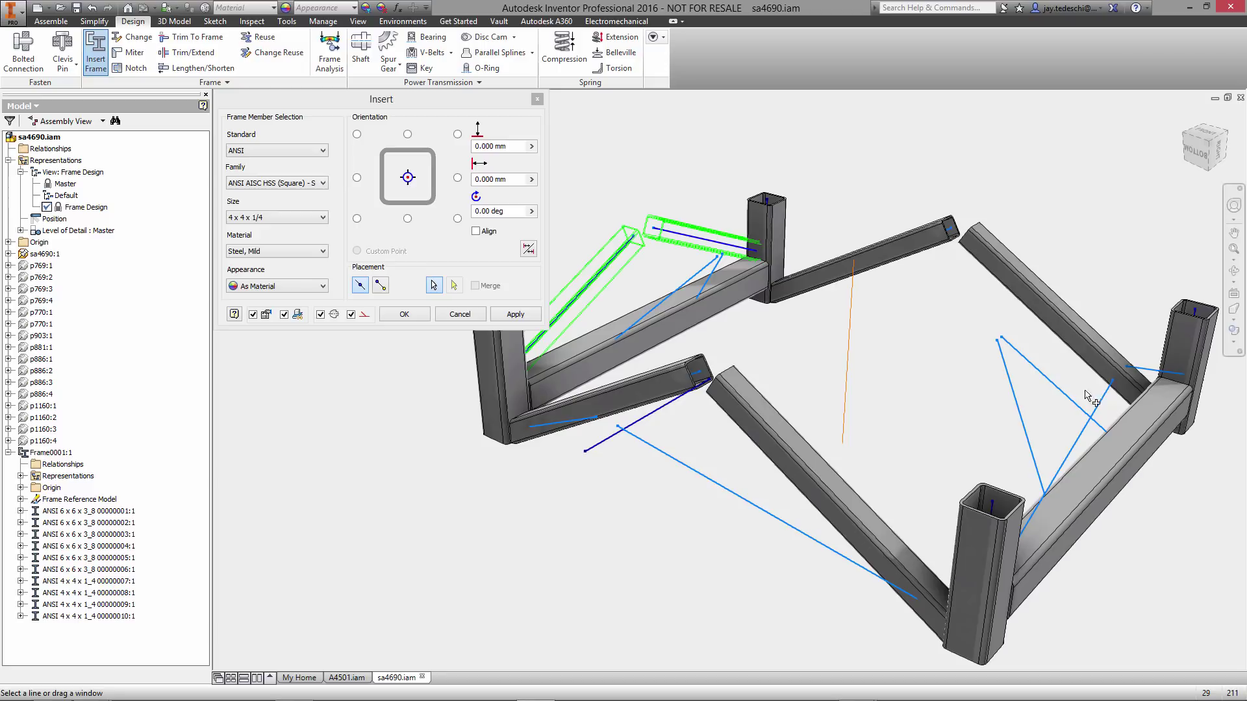
pyautogui.click(1169, 373)
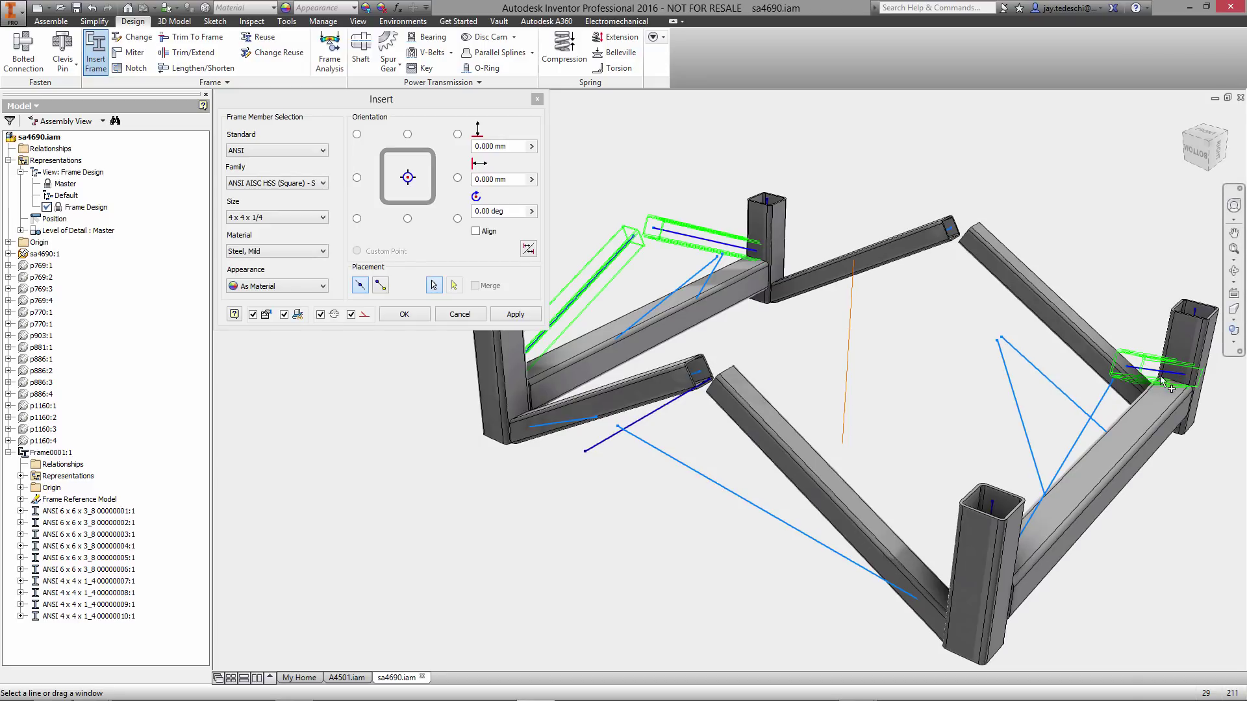
pyautogui.click(1101, 404)
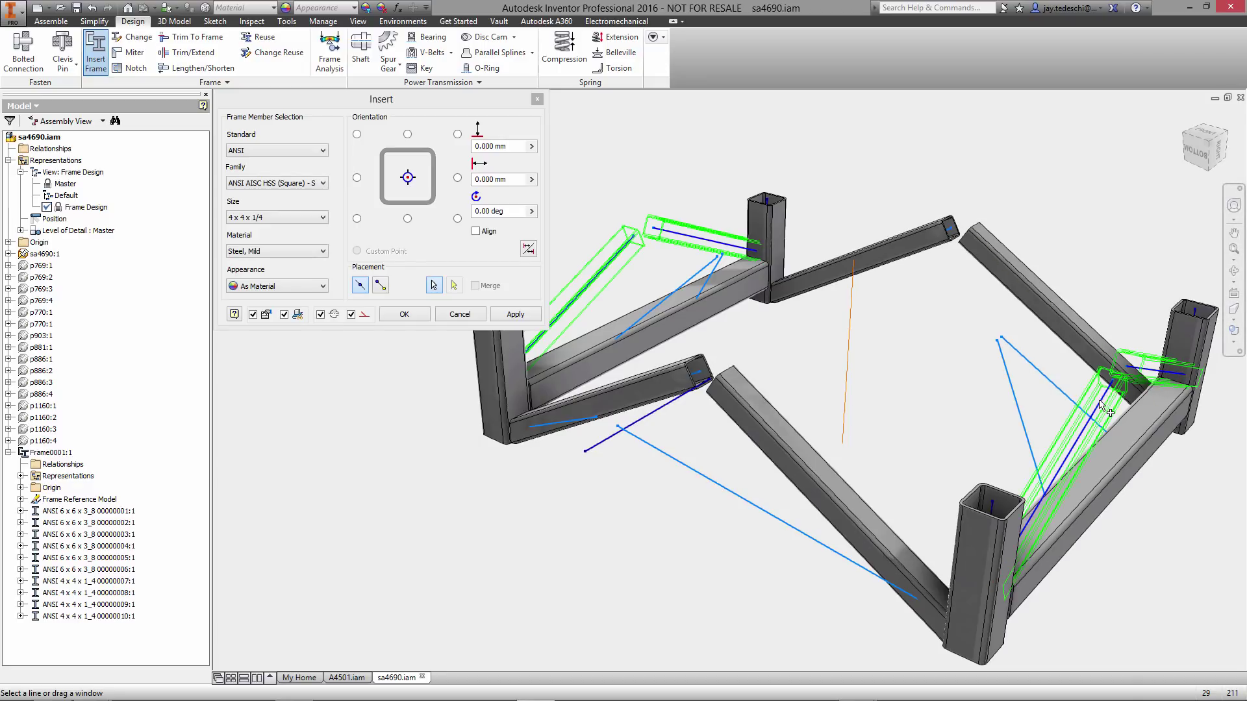
pyautogui.click(501, 315)
pyautogui.click(559, 327)
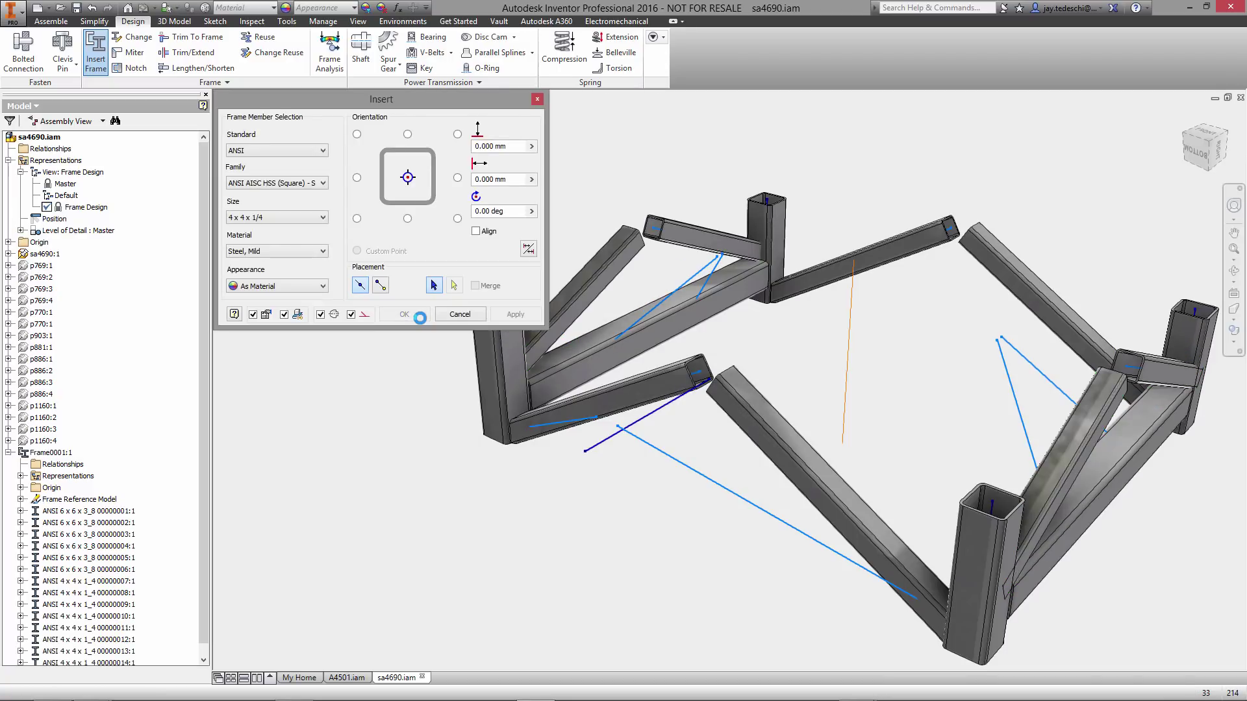
# - Add four more 4 x 4 x 1/4 bracing members around the left and right posts
pyautogui.click(705, 271)
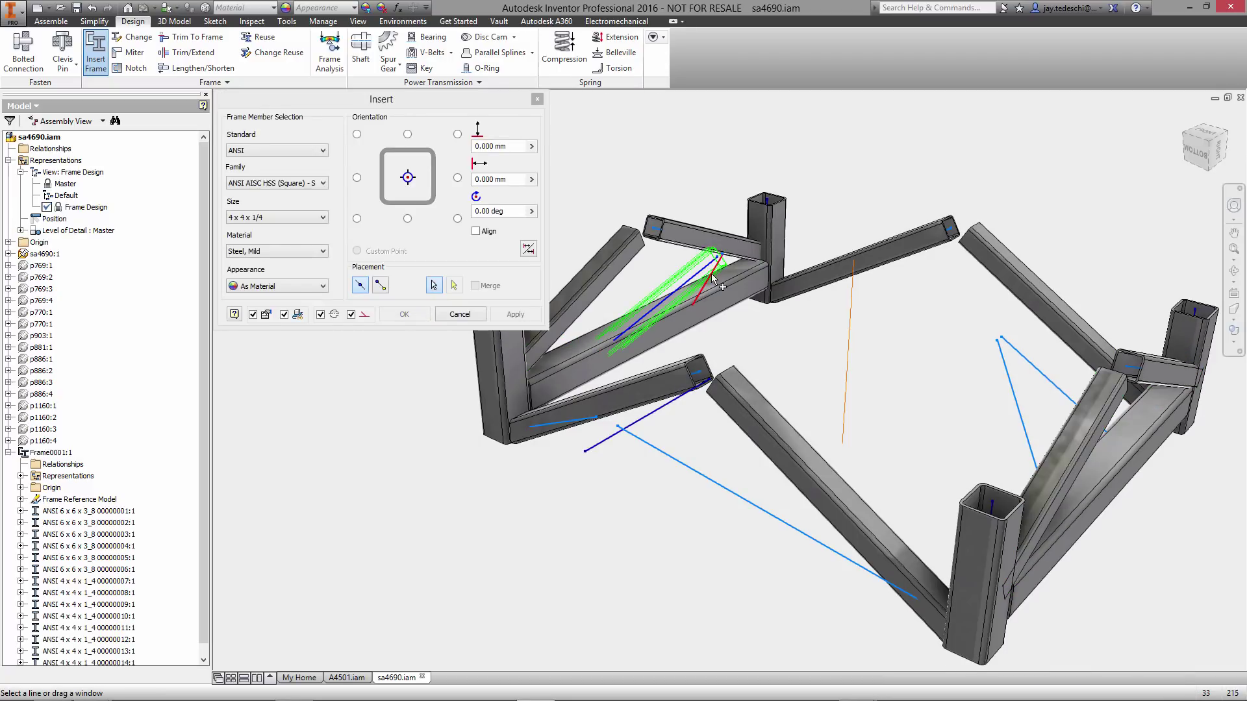
pyautogui.click(713, 277)
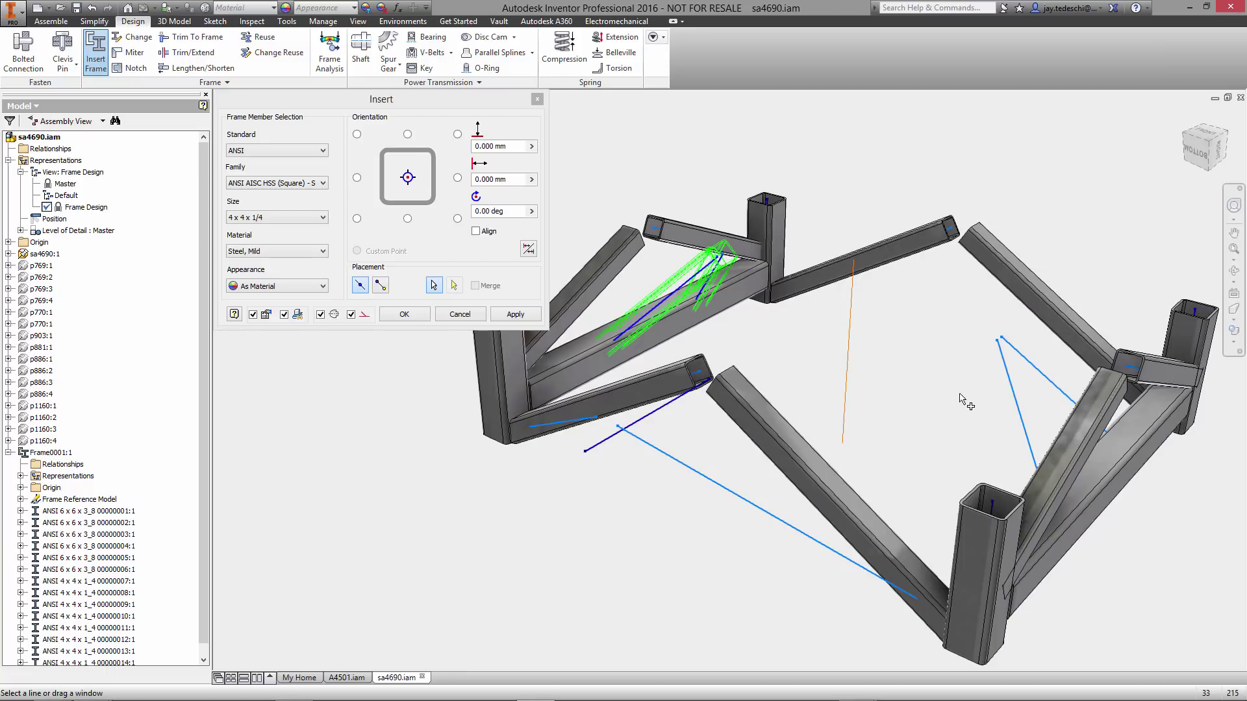
pyautogui.click(1055, 381)
pyautogui.click(1023, 419)
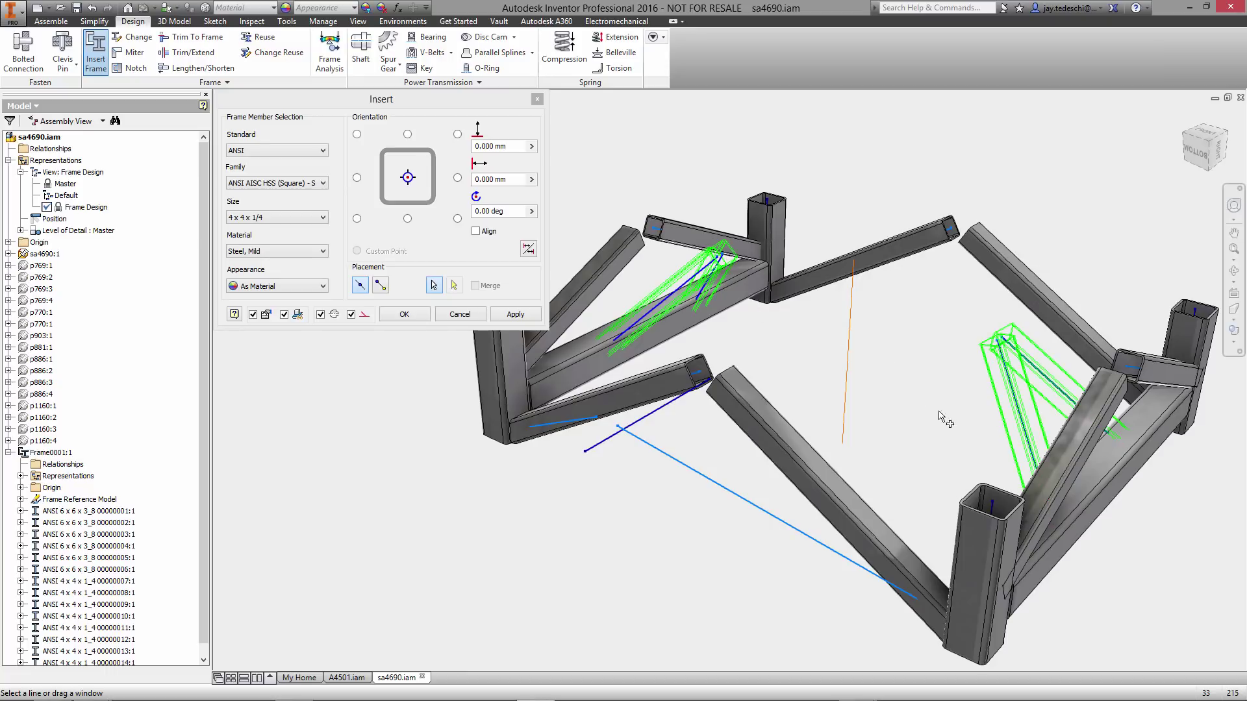
pyautogui.click(412, 318)
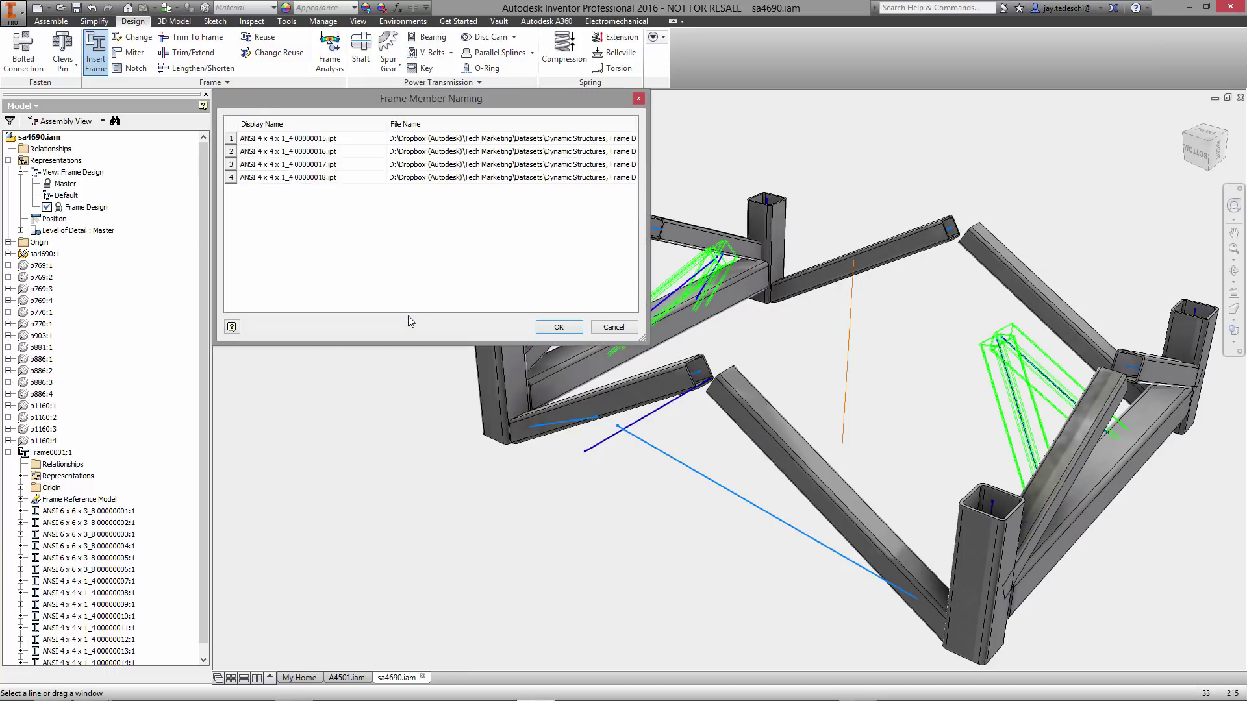
pyautogui.click(559, 327)
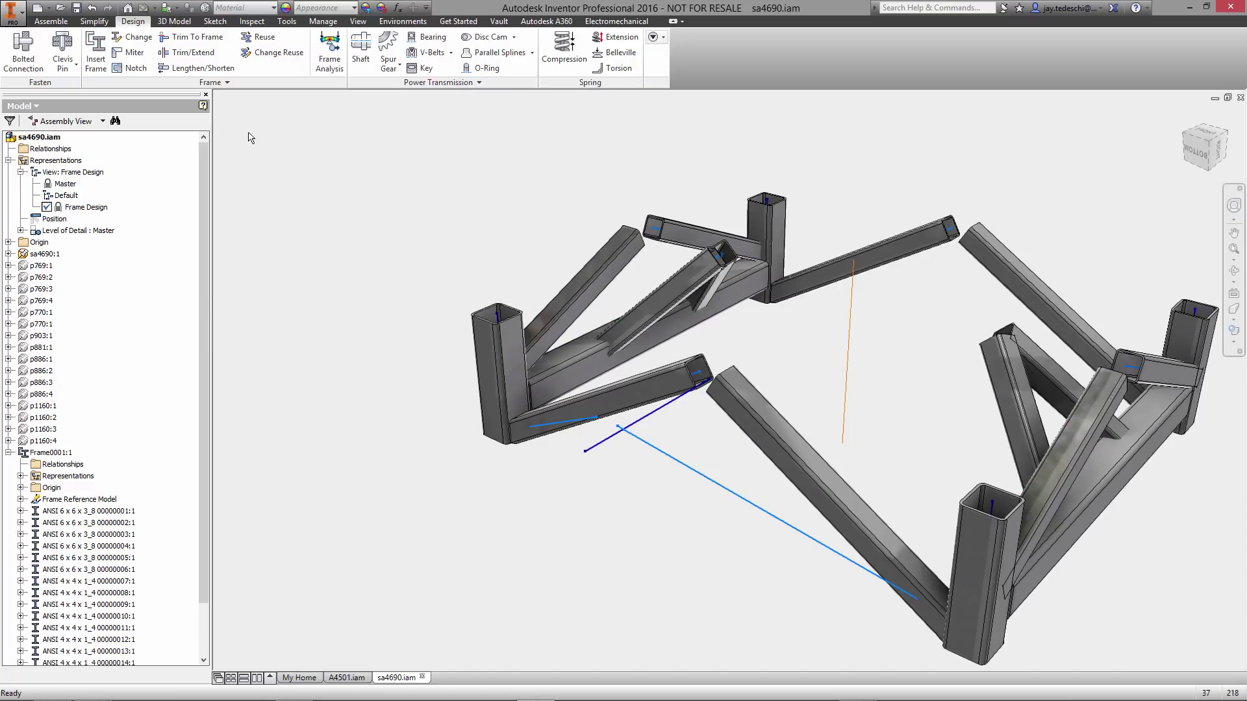
# - Extend the upper connecting braces to the right post face
pyautogui.click(189, 52)
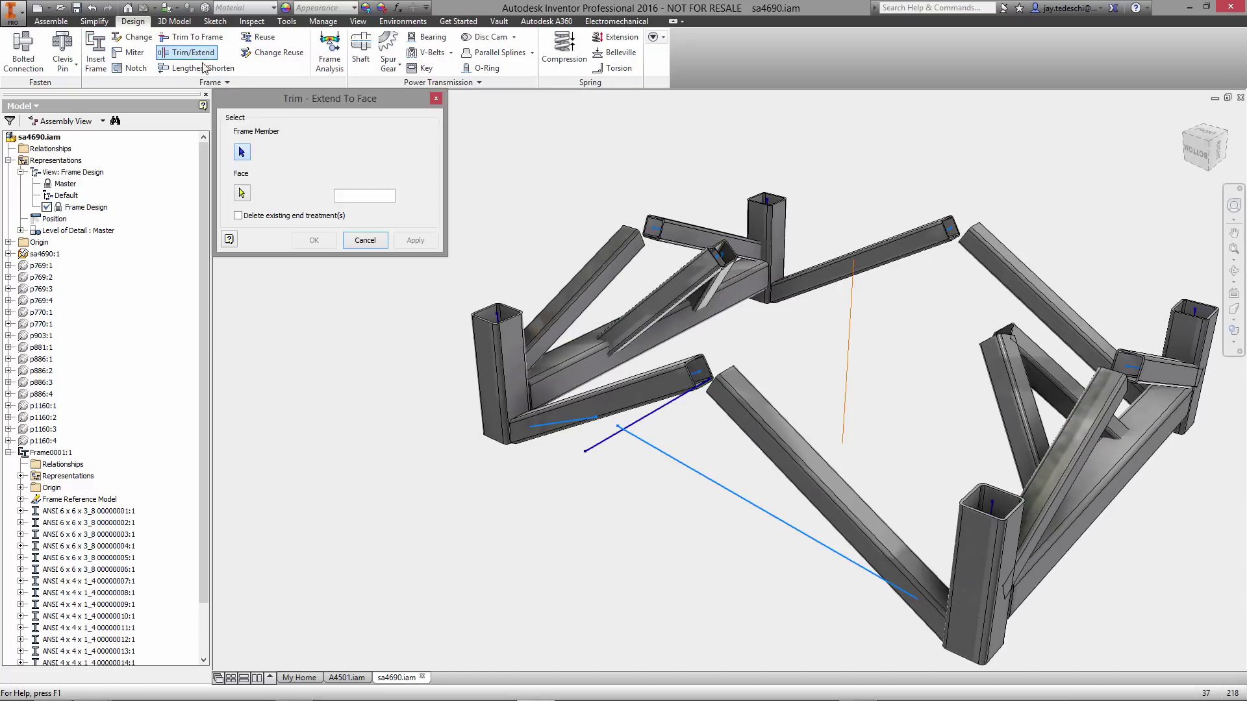
pyautogui.click(694, 241)
pyautogui.click(1133, 367)
pyautogui.rightClick(1111, 278)
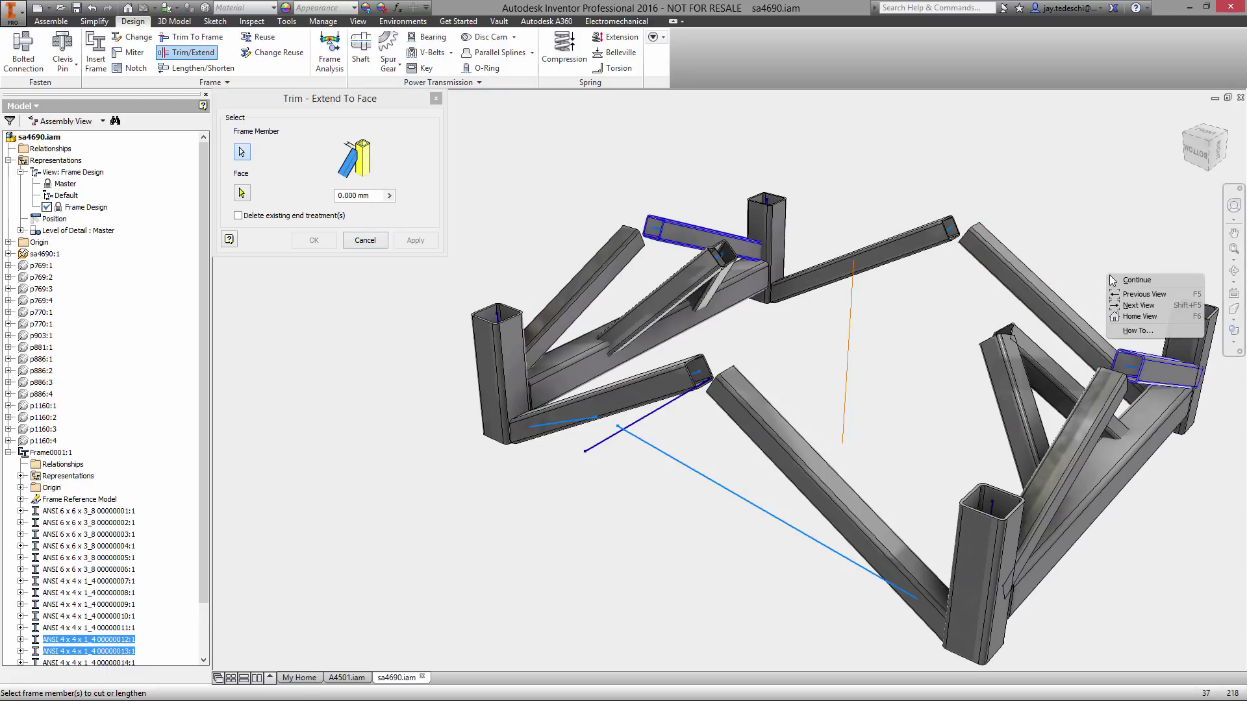
pyautogui.click(1143, 281)
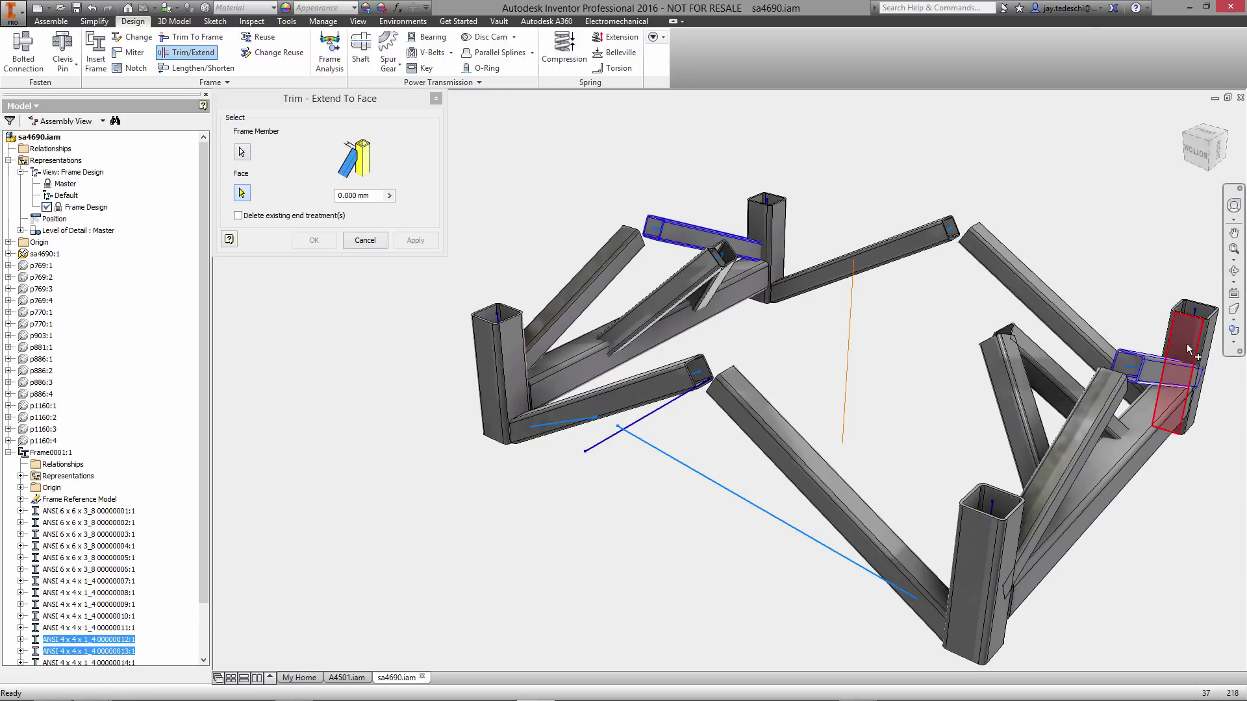
pyautogui.click(1187, 344)
pyautogui.rightClick(1116, 267)
pyautogui.click(1151, 270)
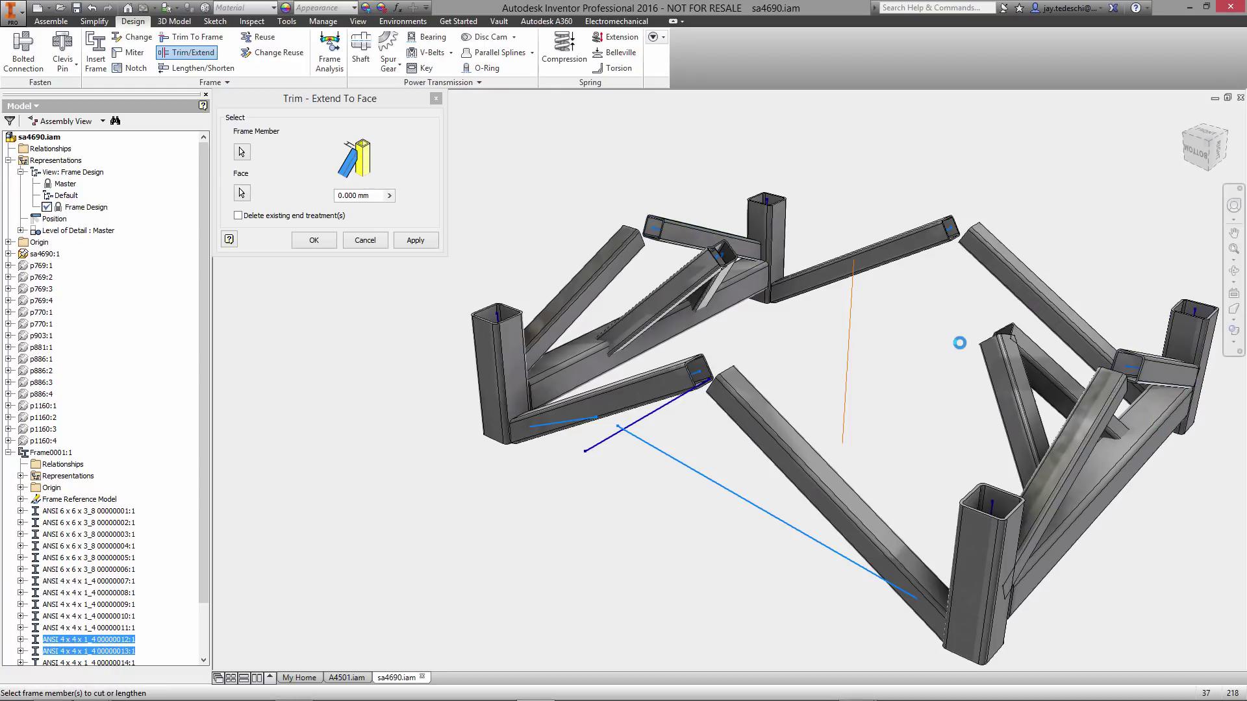
# - Trim the left and right diagonal braces to the front post face
pyautogui.click(584, 289)
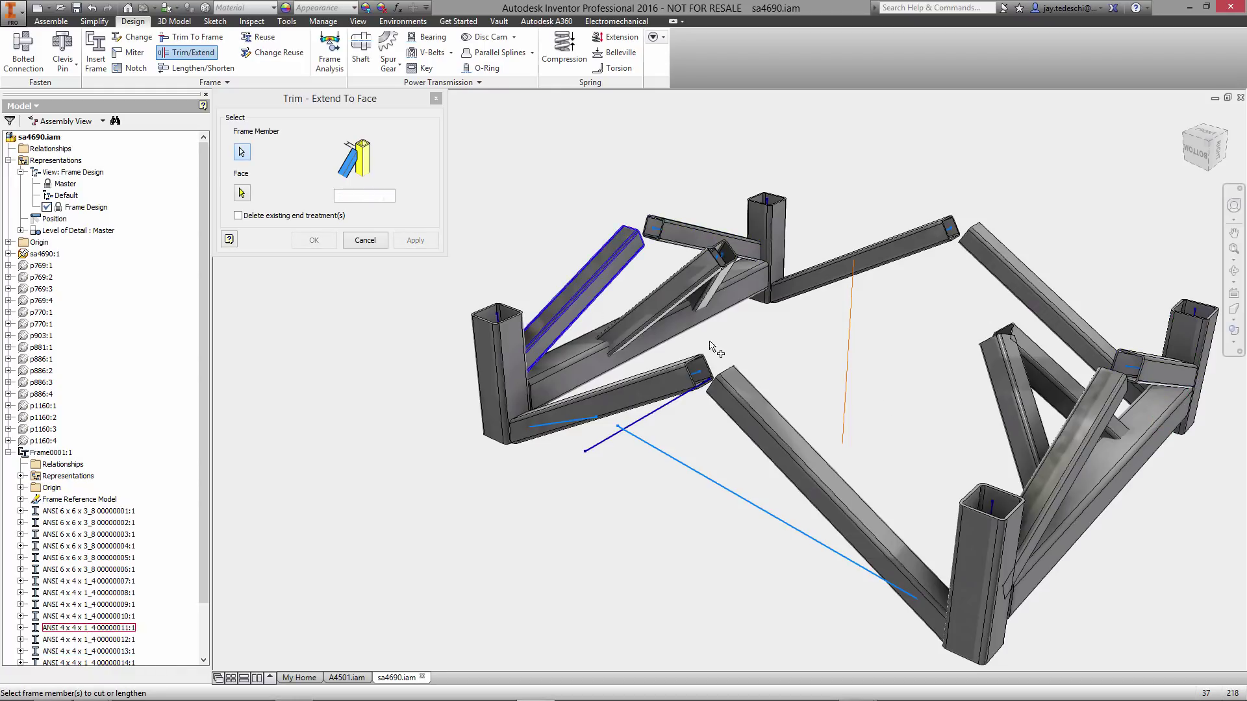
pyautogui.click(1075, 470)
pyautogui.rightClick(933, 415)
pyautogui.click(921, 379)
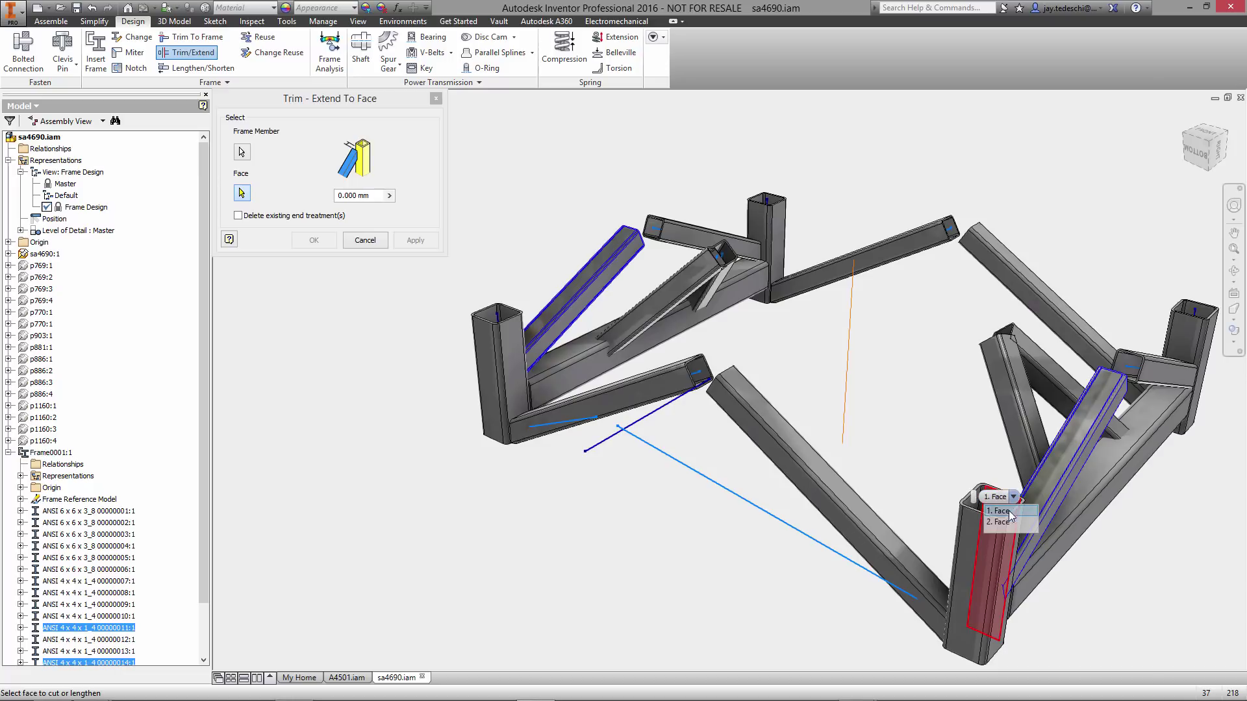
pyautogui.click(1008, 523)
pyautogui.rightClick(912, 417)
pyautogui.click(945, 423)
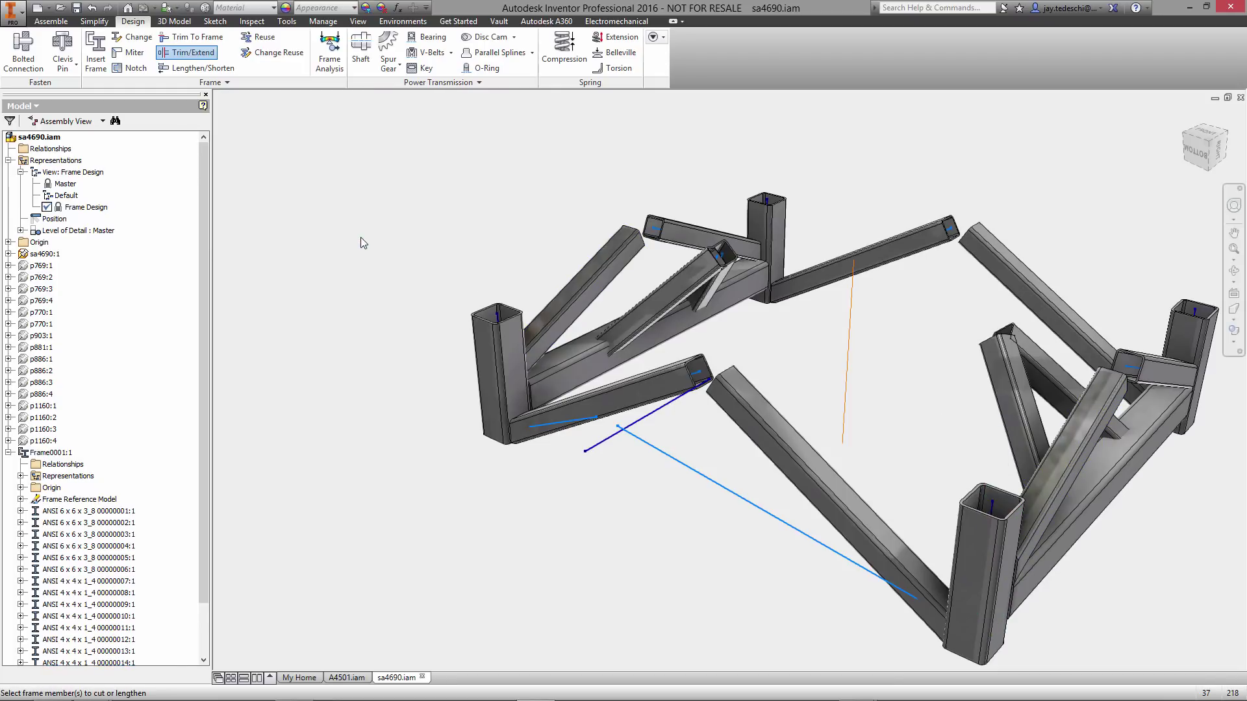
# - Notch the two left-side angled braces around the long tubes they meet
pyautogui.press('Escape')
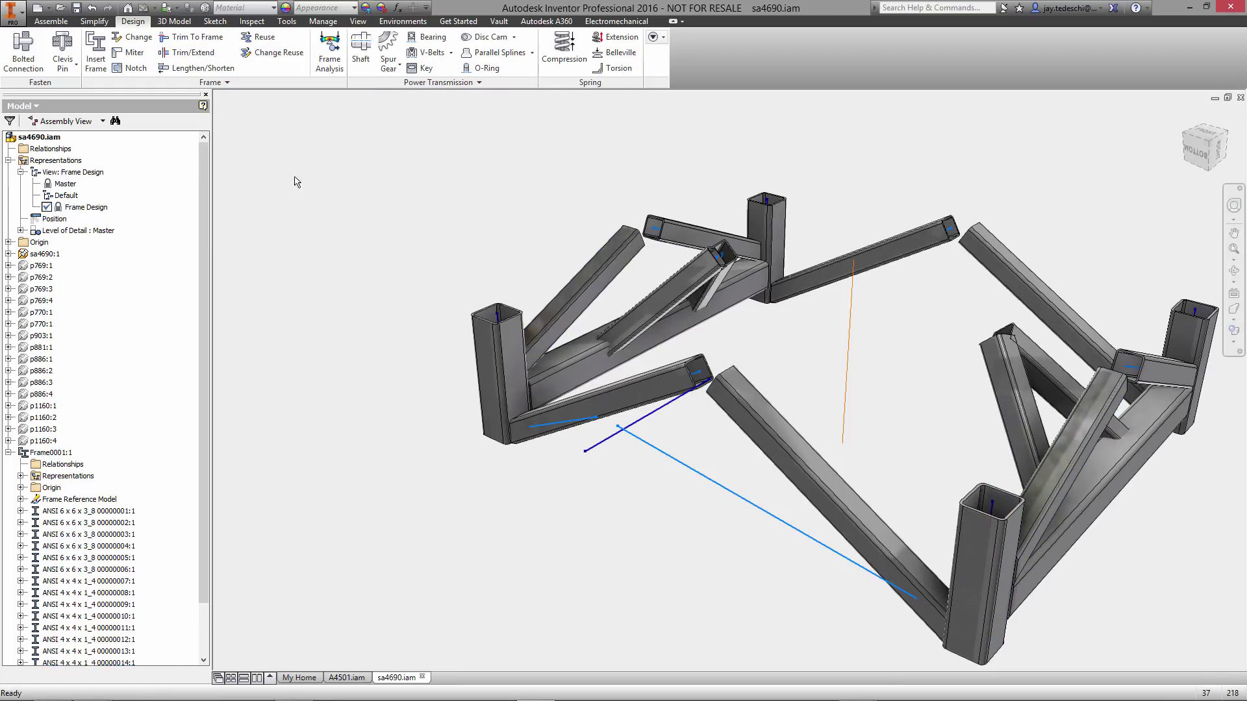
pyautogui.click(130, 67)
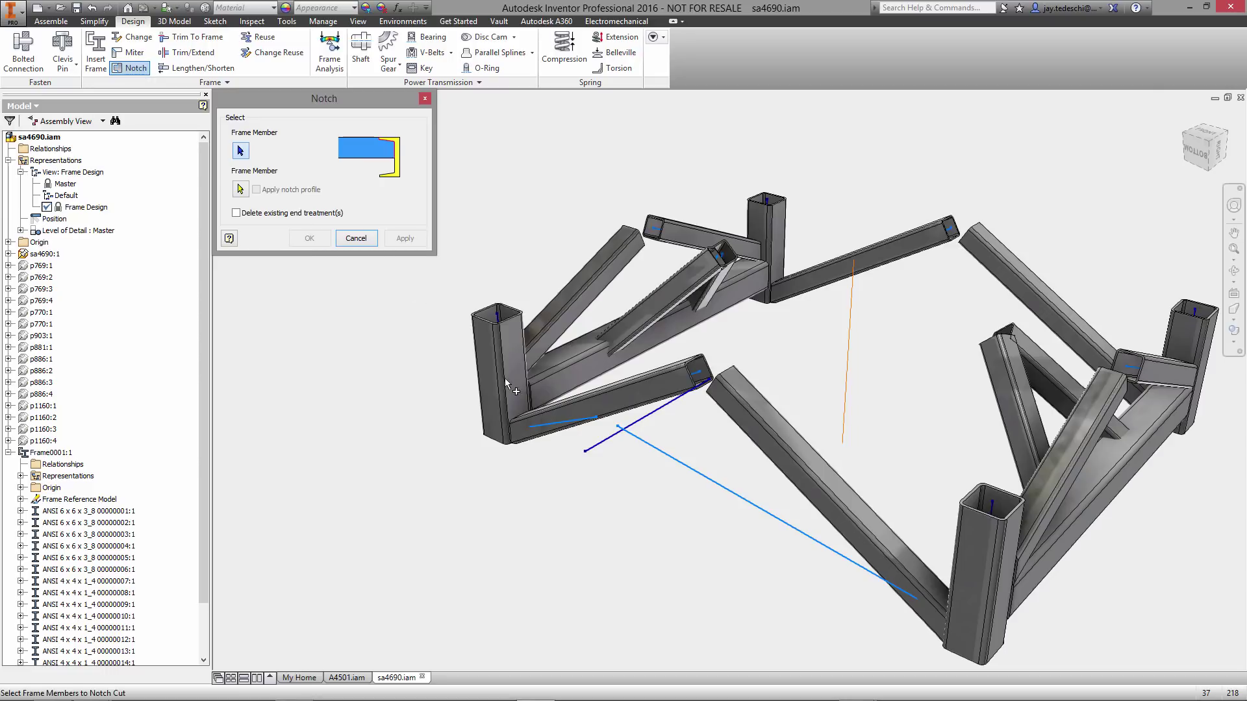
pyautogui.click(649, 311)
pyautogui.click(591, 359)
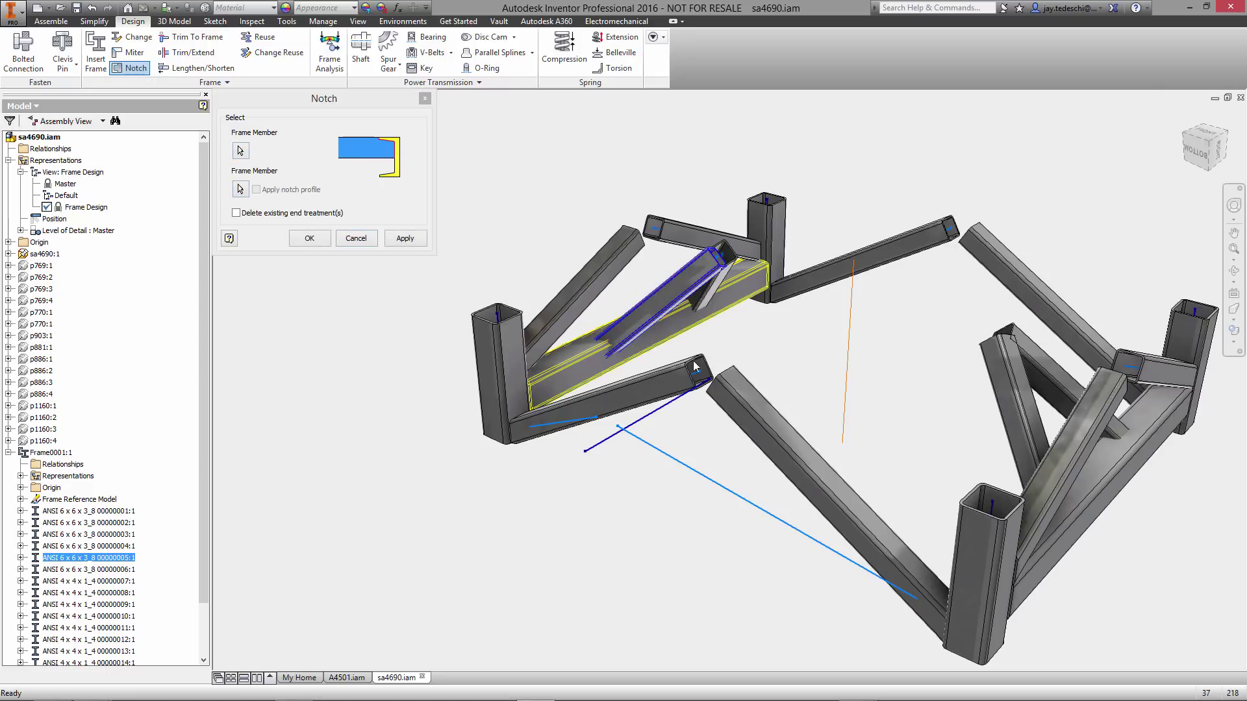
pyautogui.rightClick(739, 335)
pyautogui.click(770, 341)
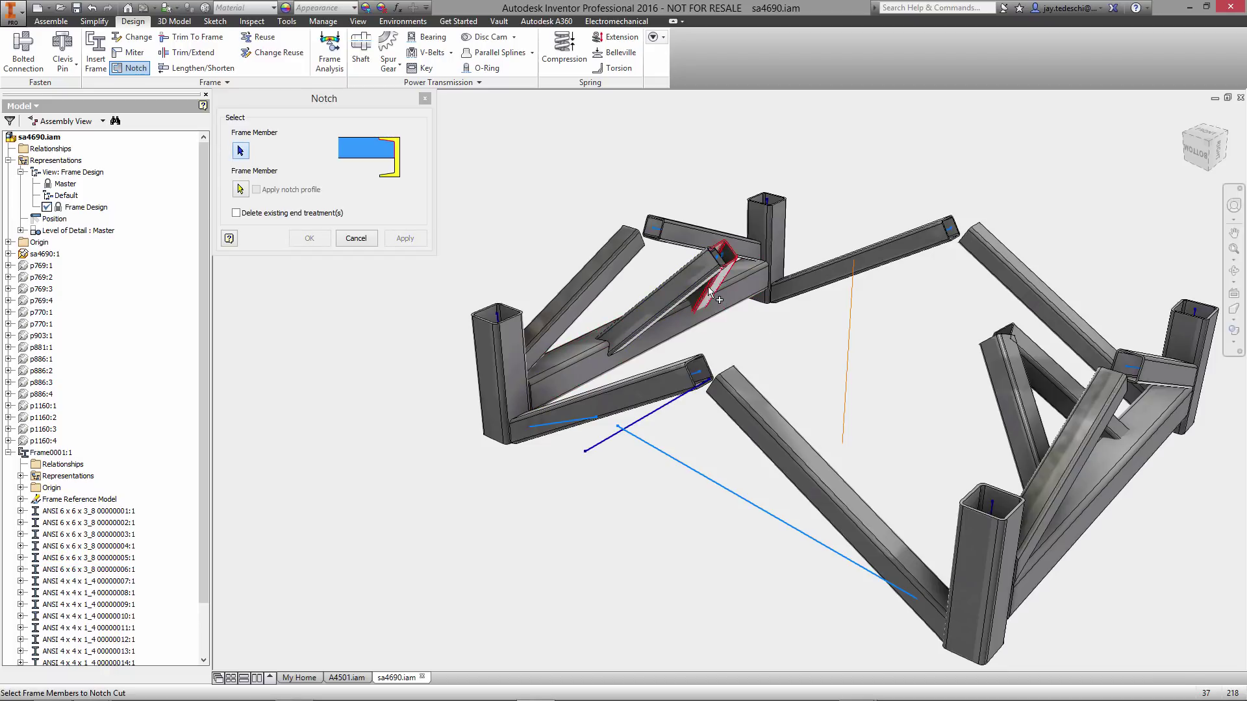
pyautogui.click(718, 291)
pyautogui.click(730, 304)
pyautogui.rightClick(758, 339)
pyautogui.click(767, 343)
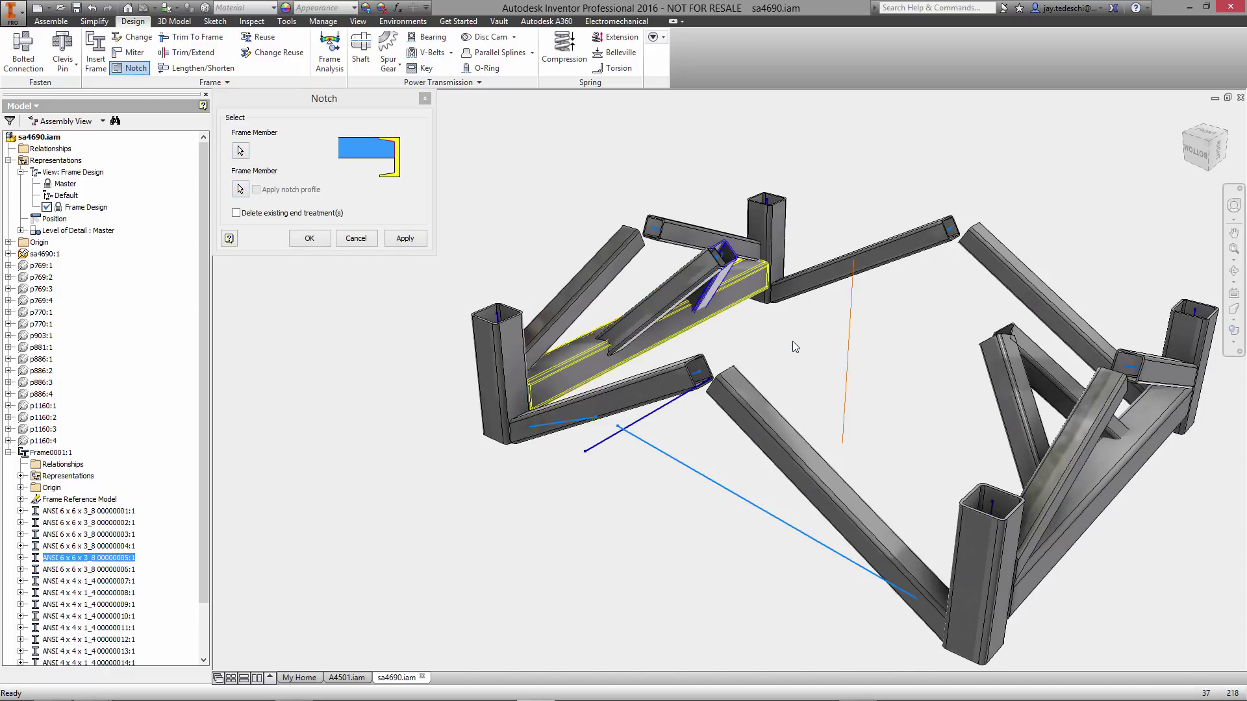
# - Notch the two right-side angled braces around their long tubes
pyautogui.click(1011, 412)
pyautogui.click(1098, 477)
pyautogui.rightClick(931, 422)
pyautogui.click(956, 427)
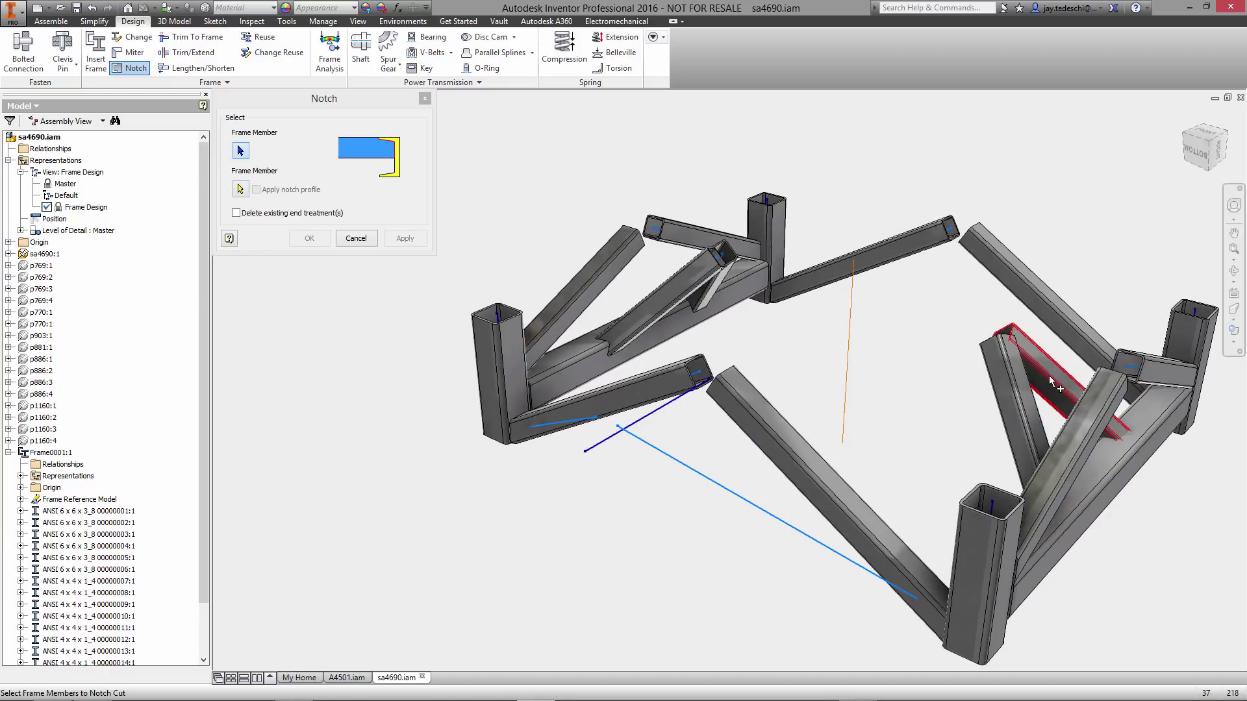
pyautogui.click(1053, 373)
pyautogui.click(1121, 462)
pyautogui.rightClick(957, 415)
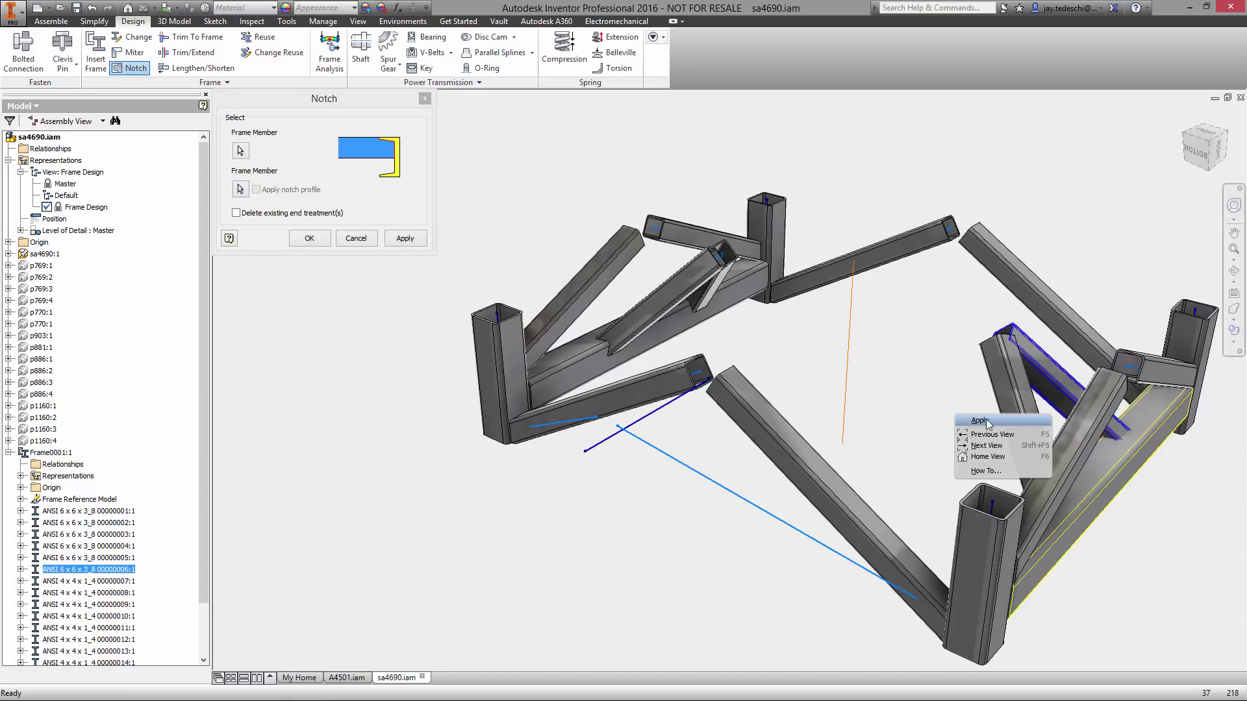
pyautogui.click(981, 422)
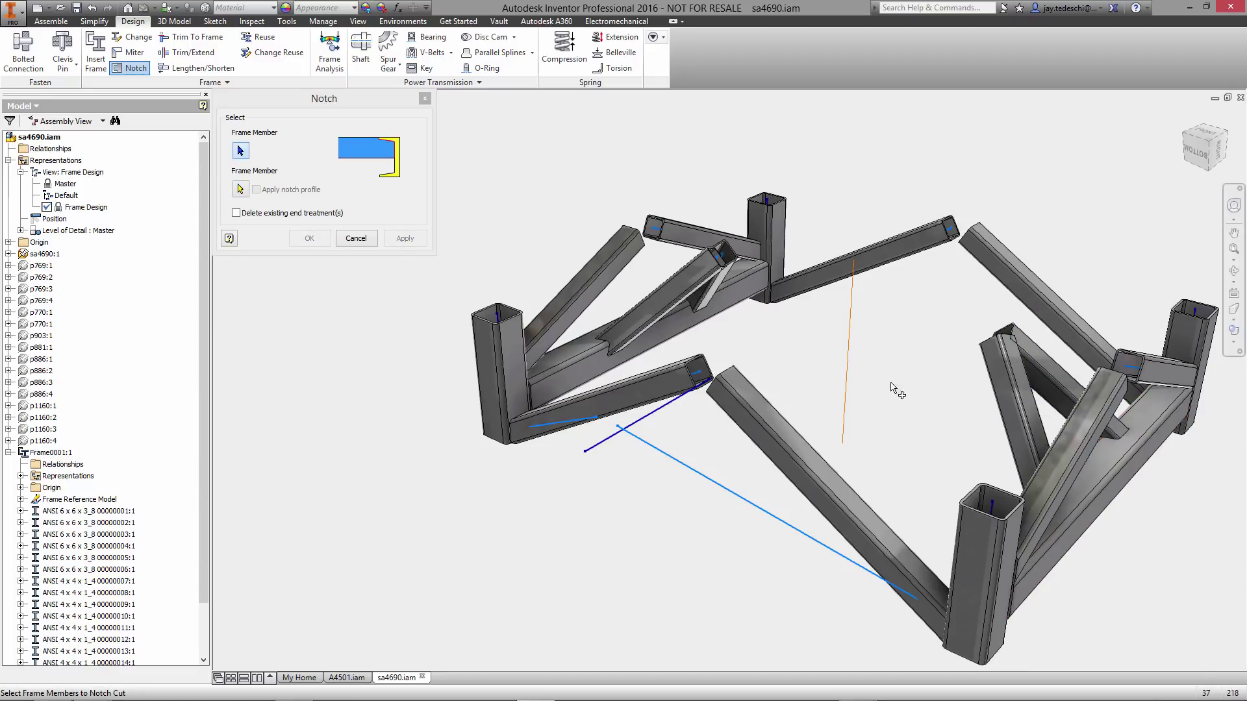
pyautogui.click(356, 239)
pyautogui.rightClick(416, 317)
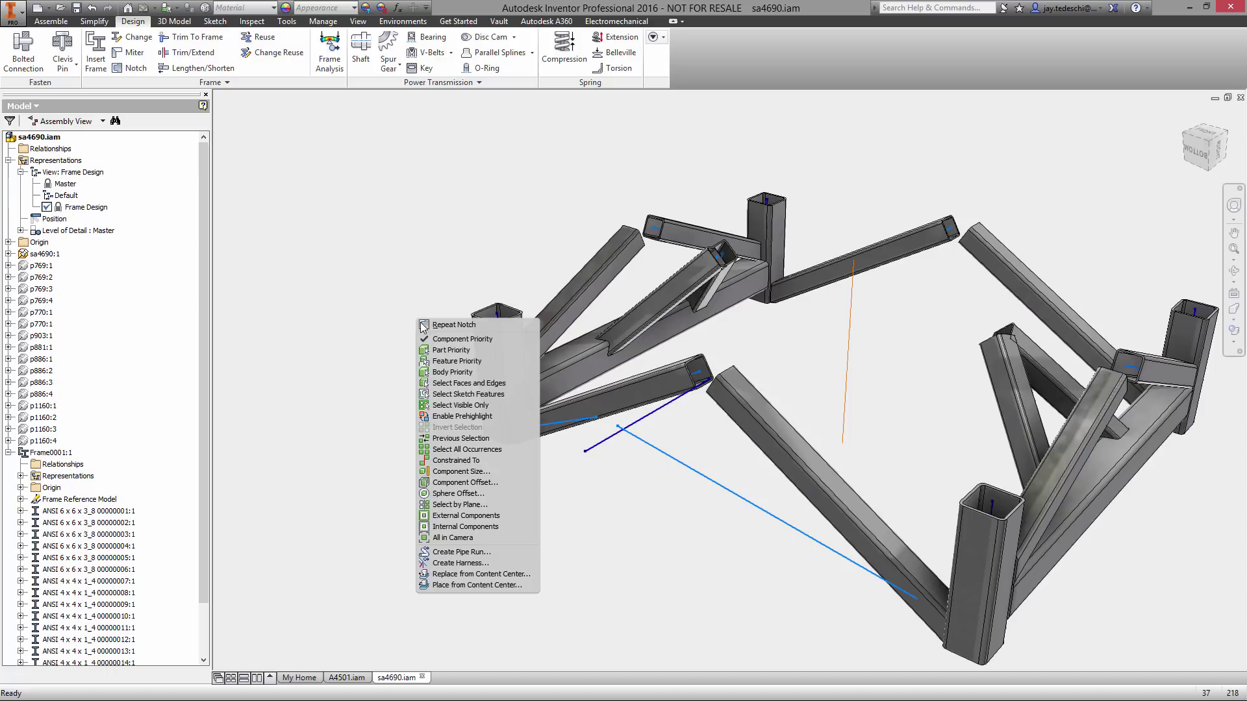
pyautogui.click(461, 356)
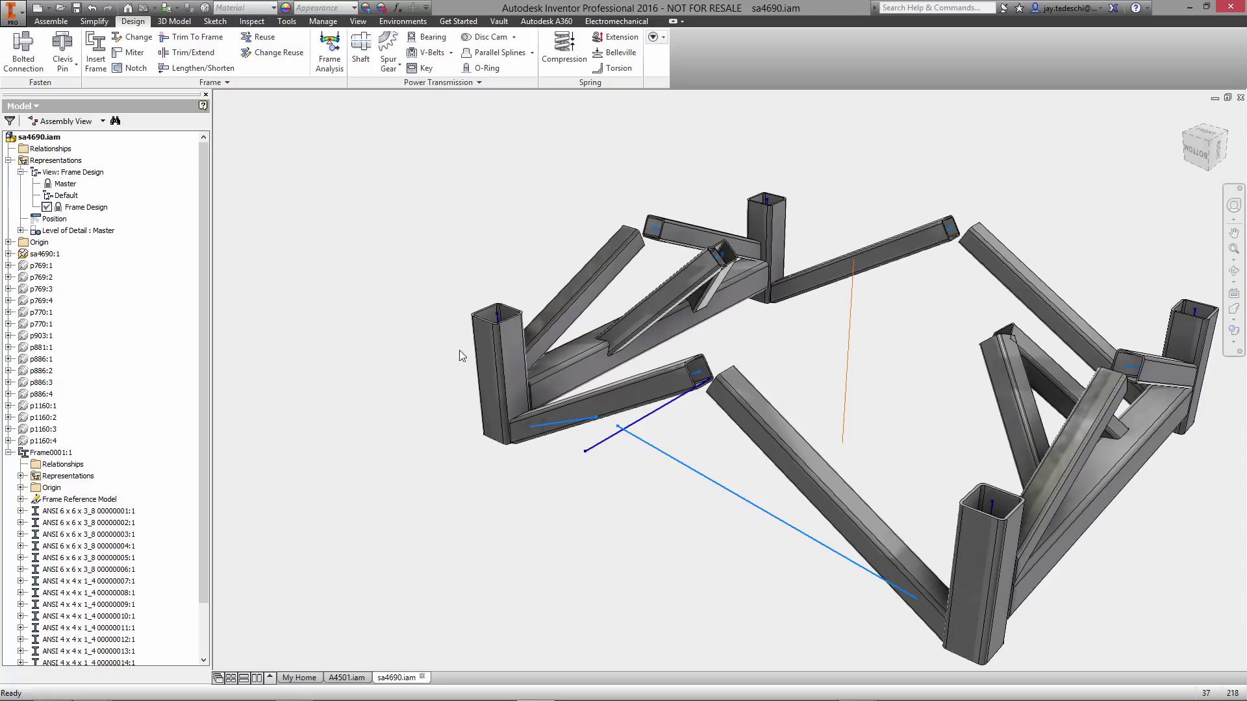
pyautogui.rightClick(655, 314)
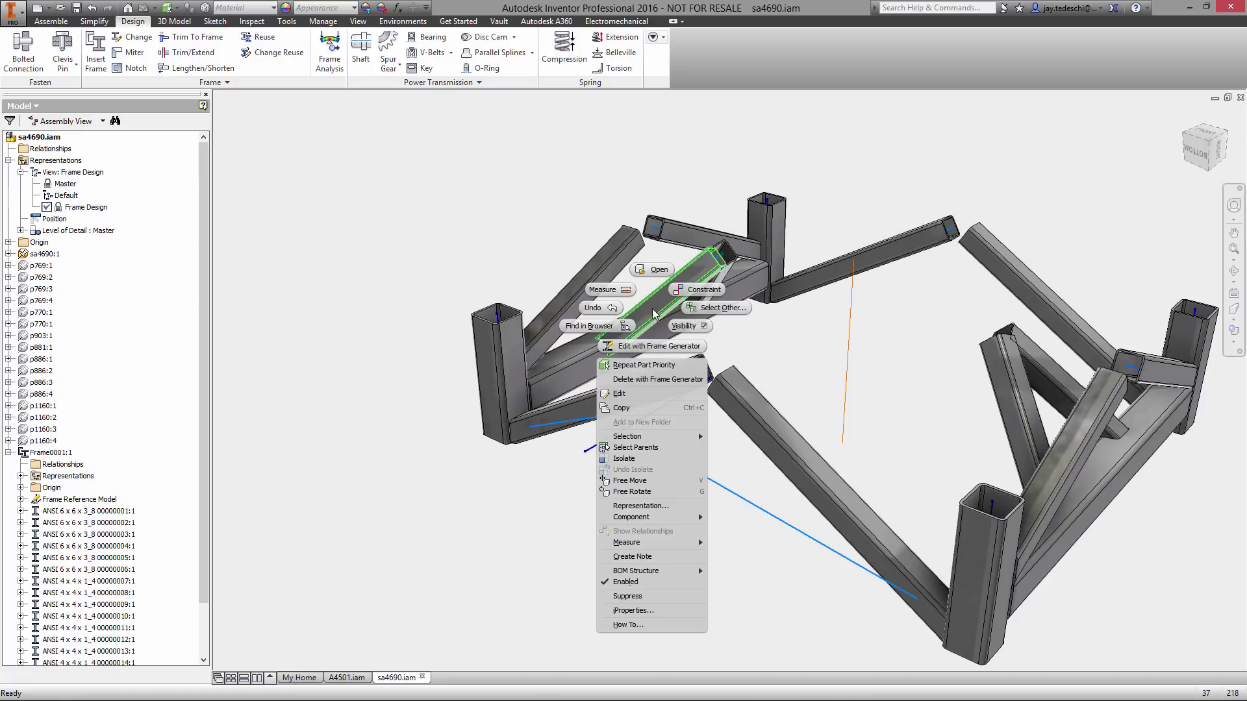
pyautogui.click(630, 458)
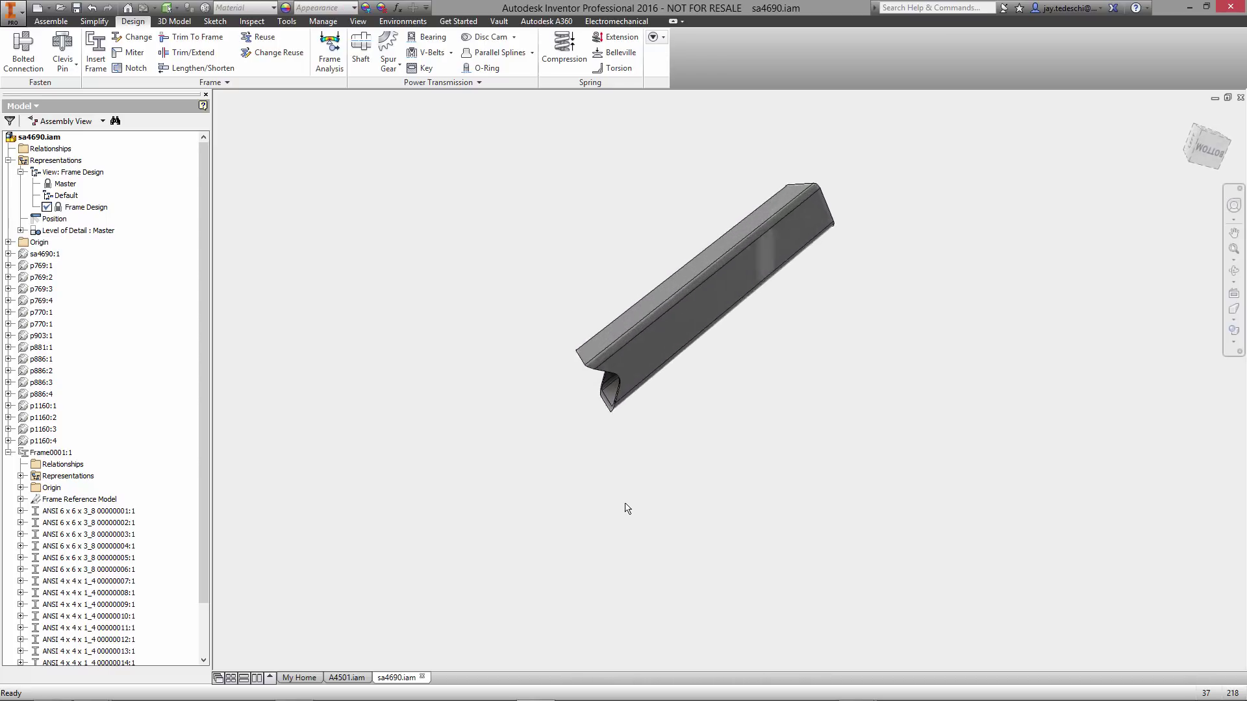
pyautogui.rightClick(856, 294)
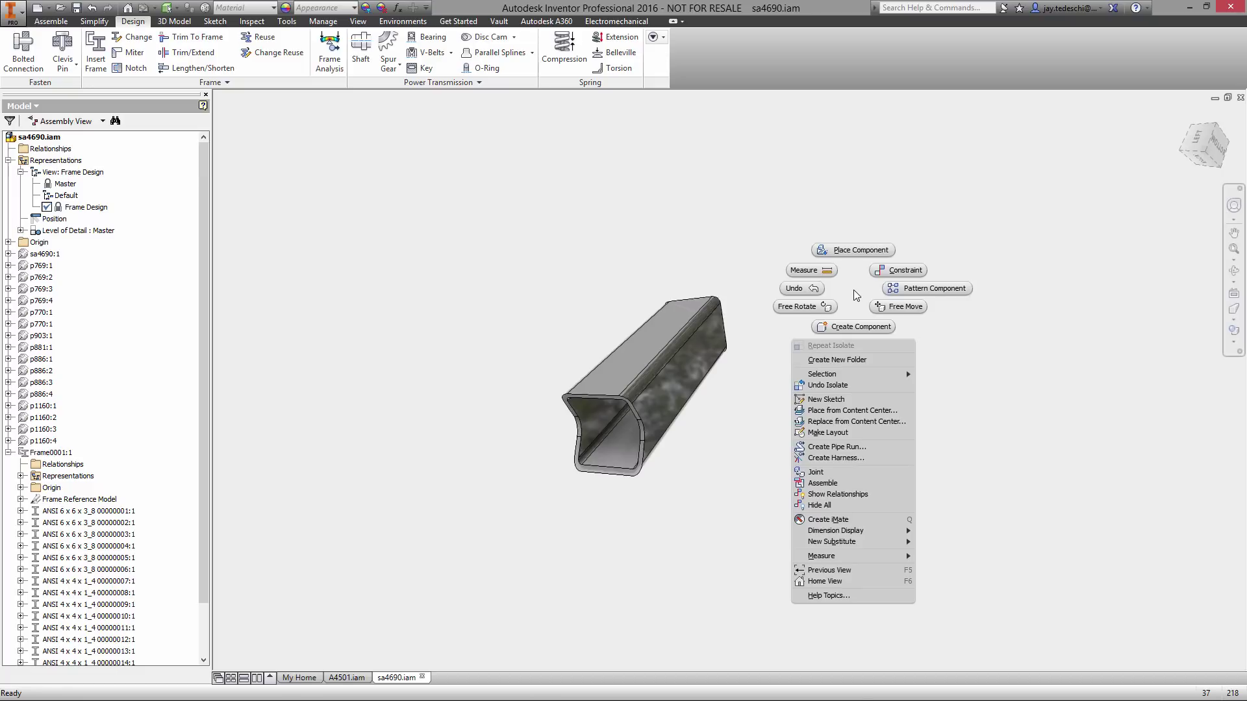
pyautogui.click(839, 570)
pyautogui.rightClick(892, 306)
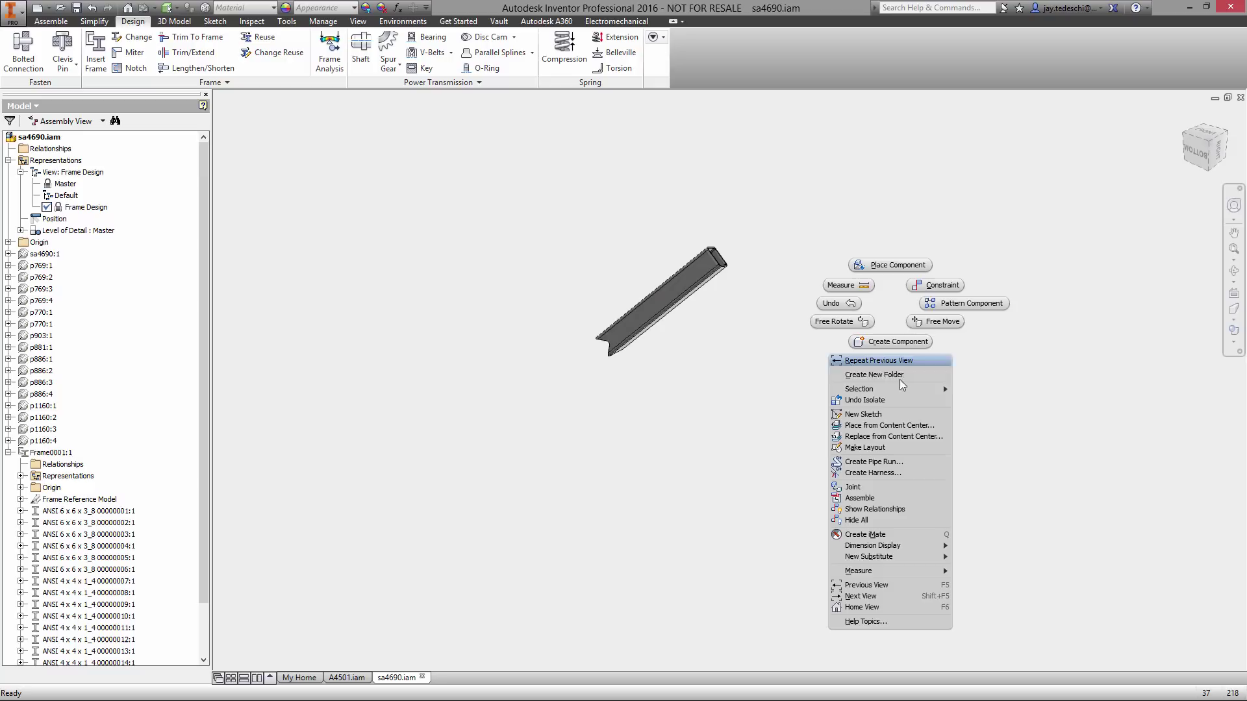
pyautogui.click(894, 401)
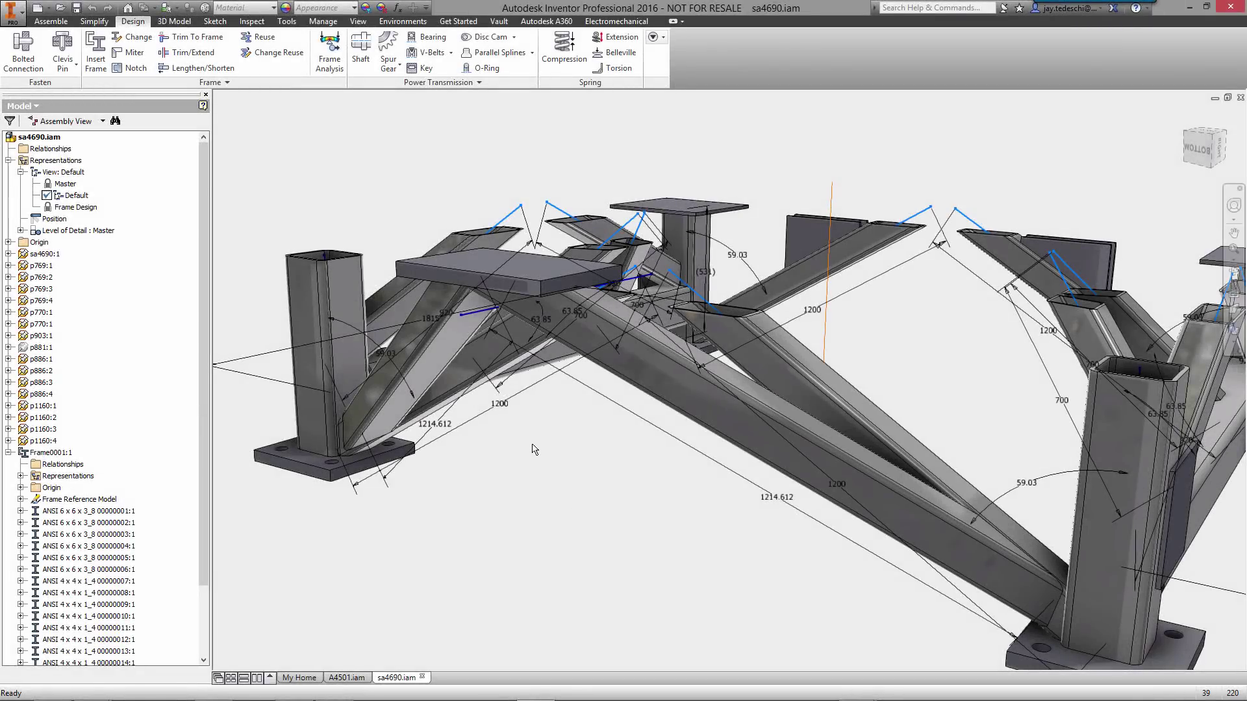
# - Choose the ANSI AISC HSS (Rectangular) 8 x 4 x 1/2 profile for a new frame member
pyautogui.click(96, 51)
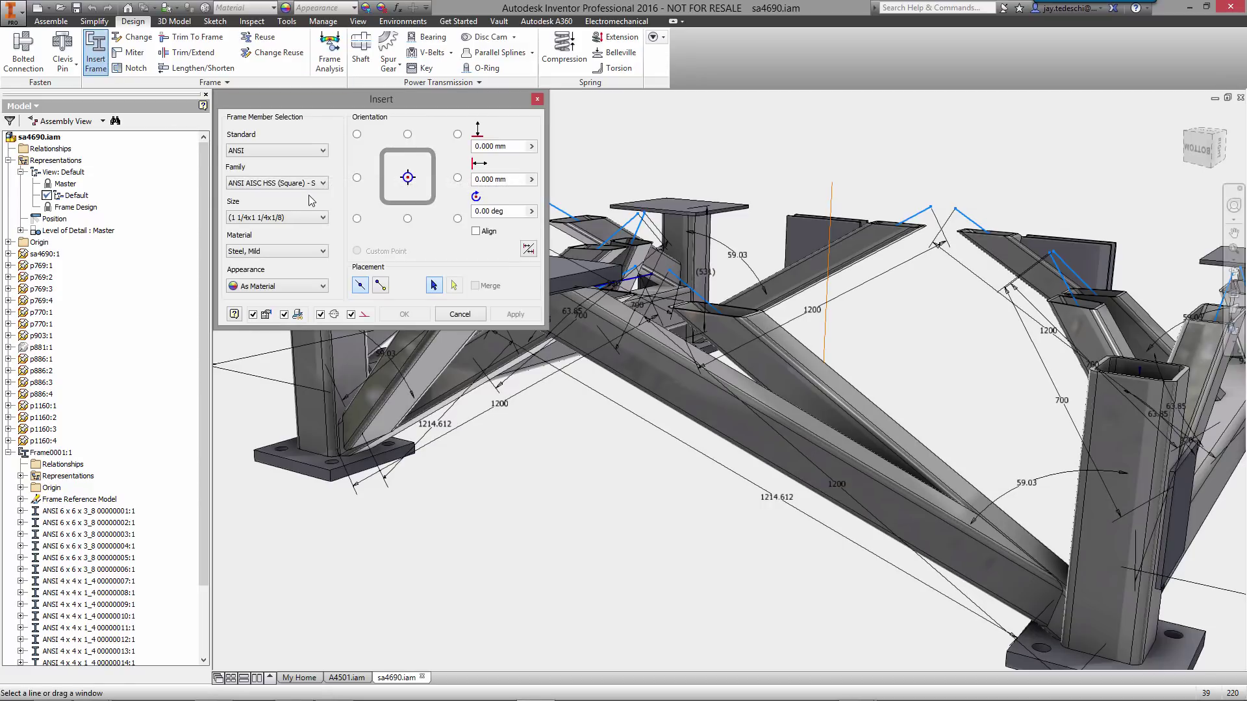
pyautogui.click(323, 183)
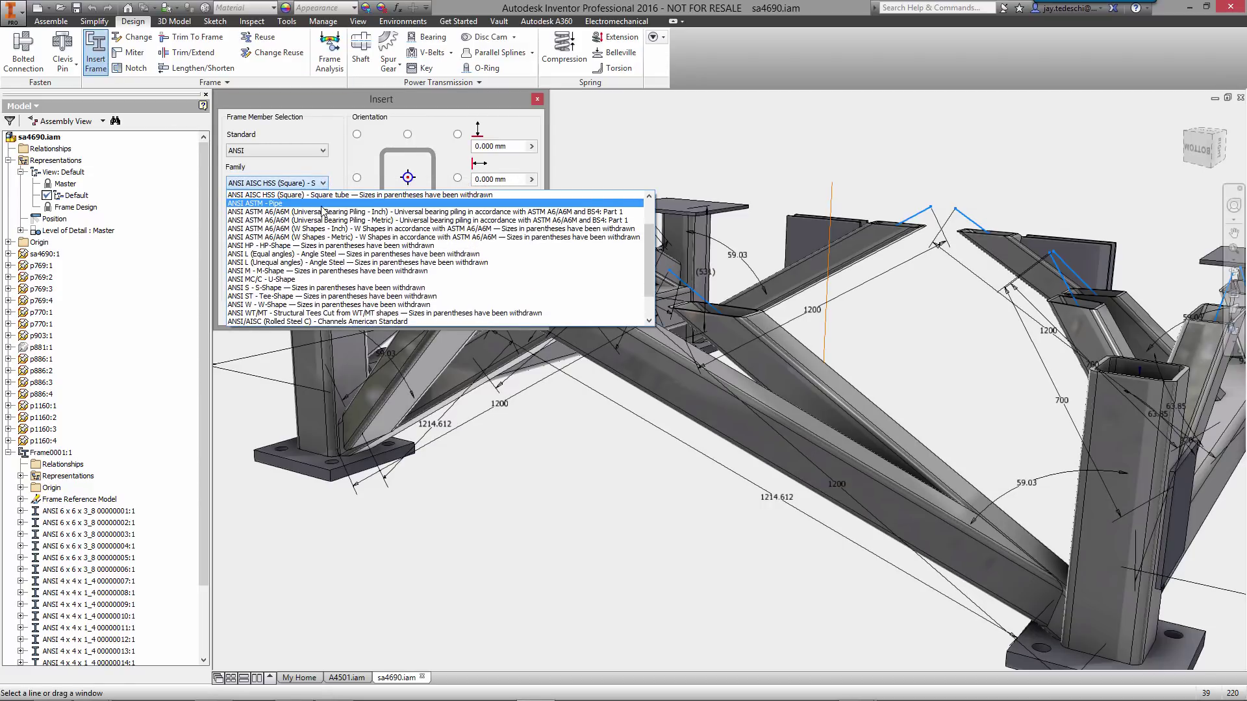
pyautogui.scroll(2, 325, 221)
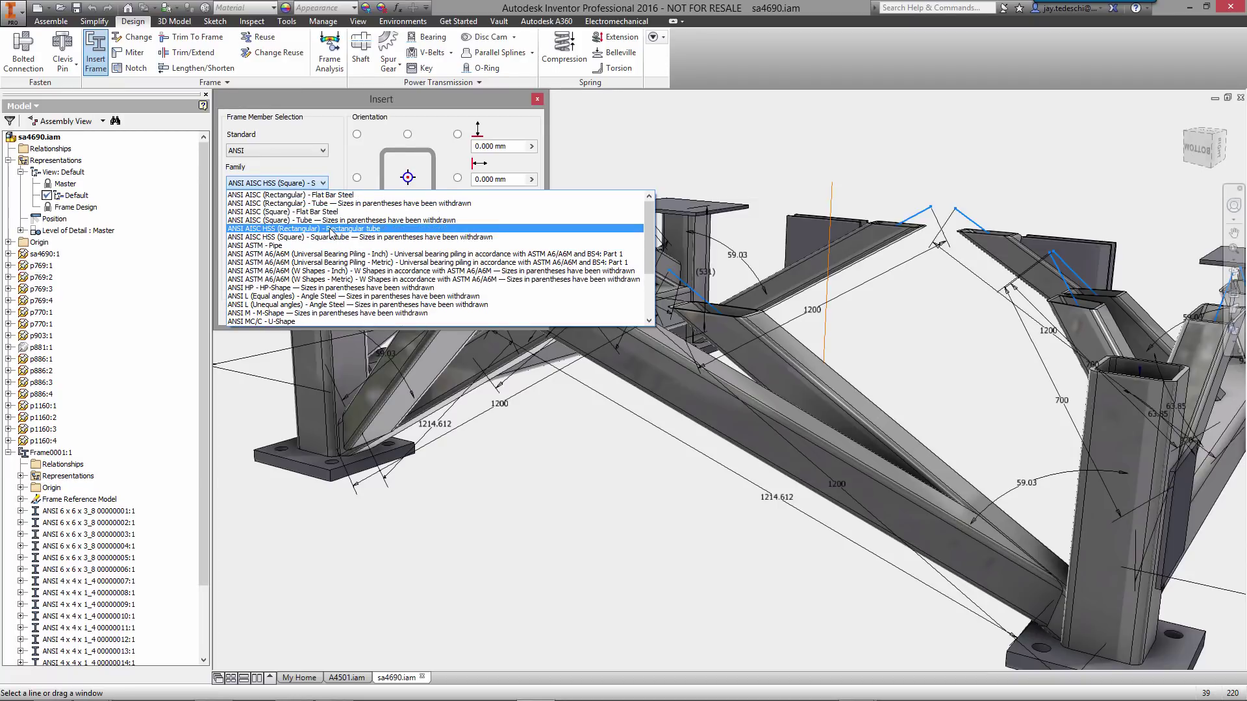
pyautogui.click(331, 230)
pyautogui.click(323, 219)
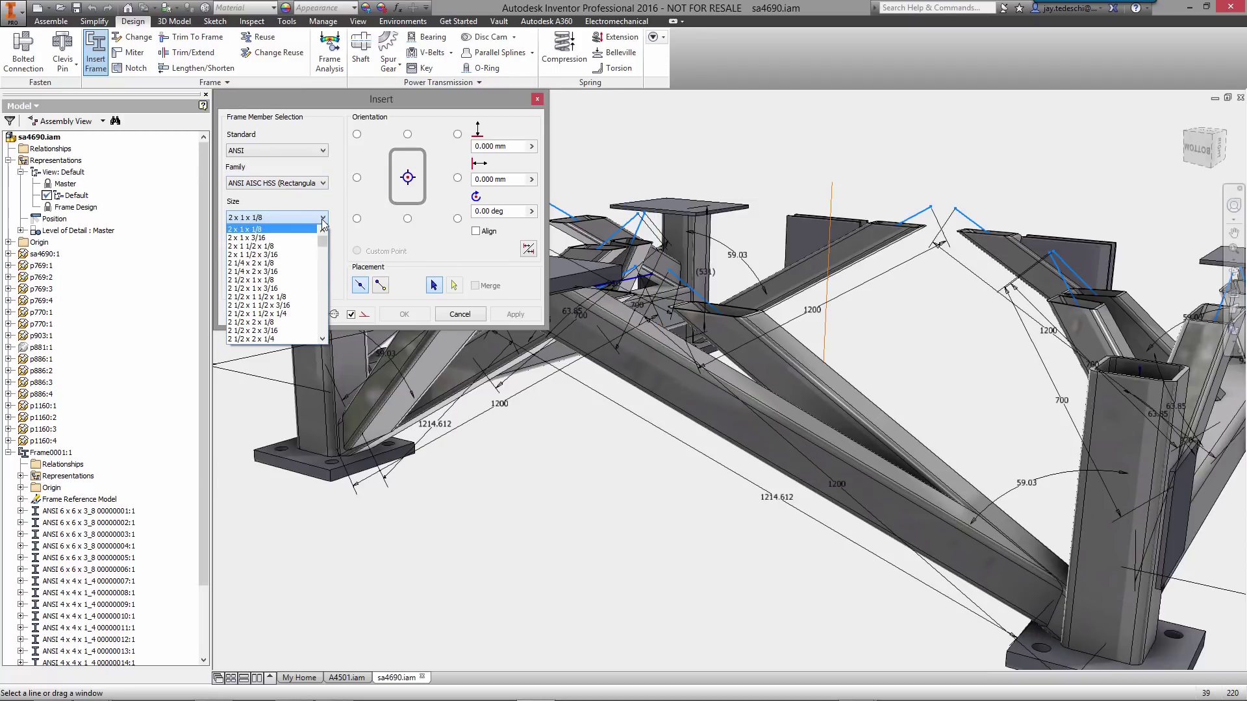
pyautogui.moveTo(323, 244); pyautogui.dragTo(323, 284)
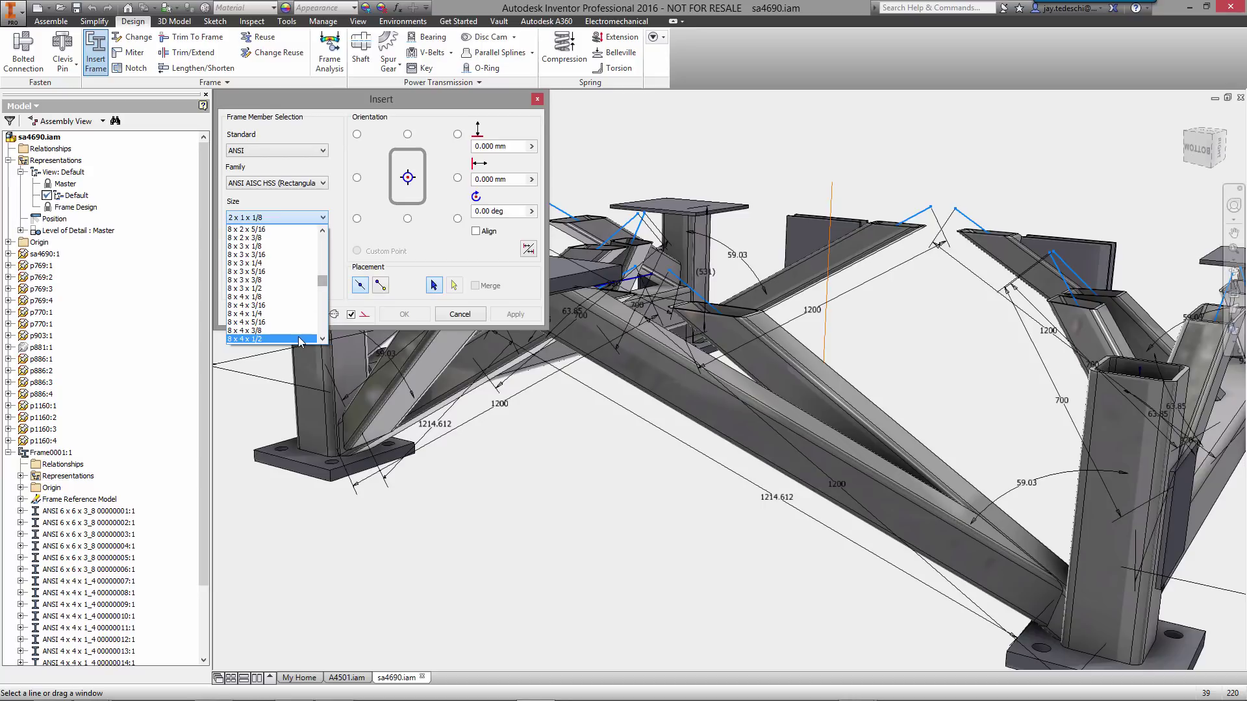
pyautogui.click(253, 339)
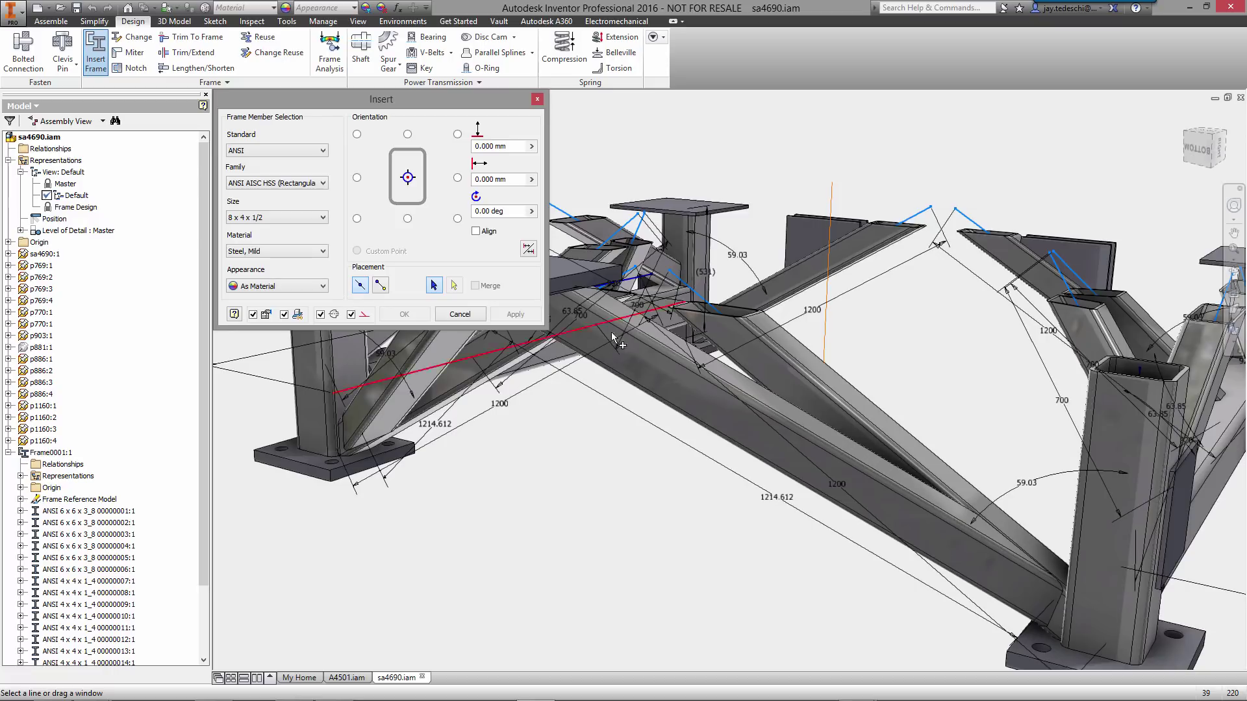
# - Place the tube along the sketch line under the raised plate, rotated 90 degrees, with the default name
pyautogui.click(630, 281)
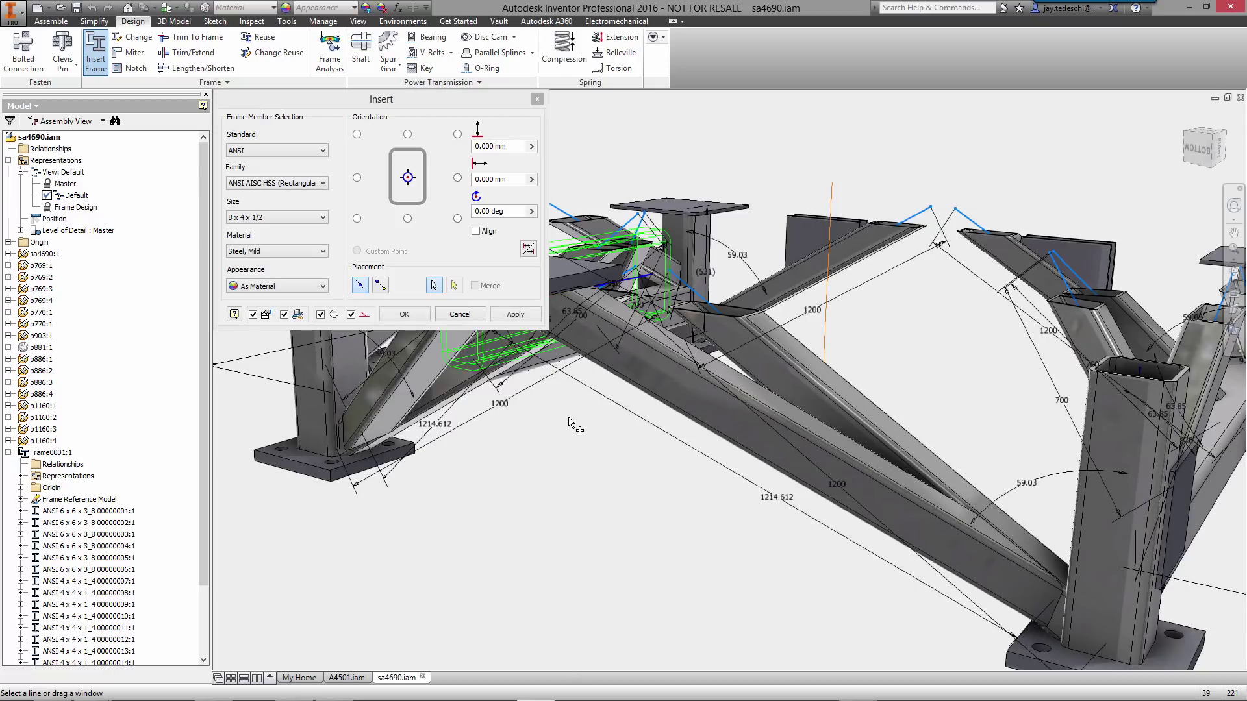
pyautogui.click(513, 212)
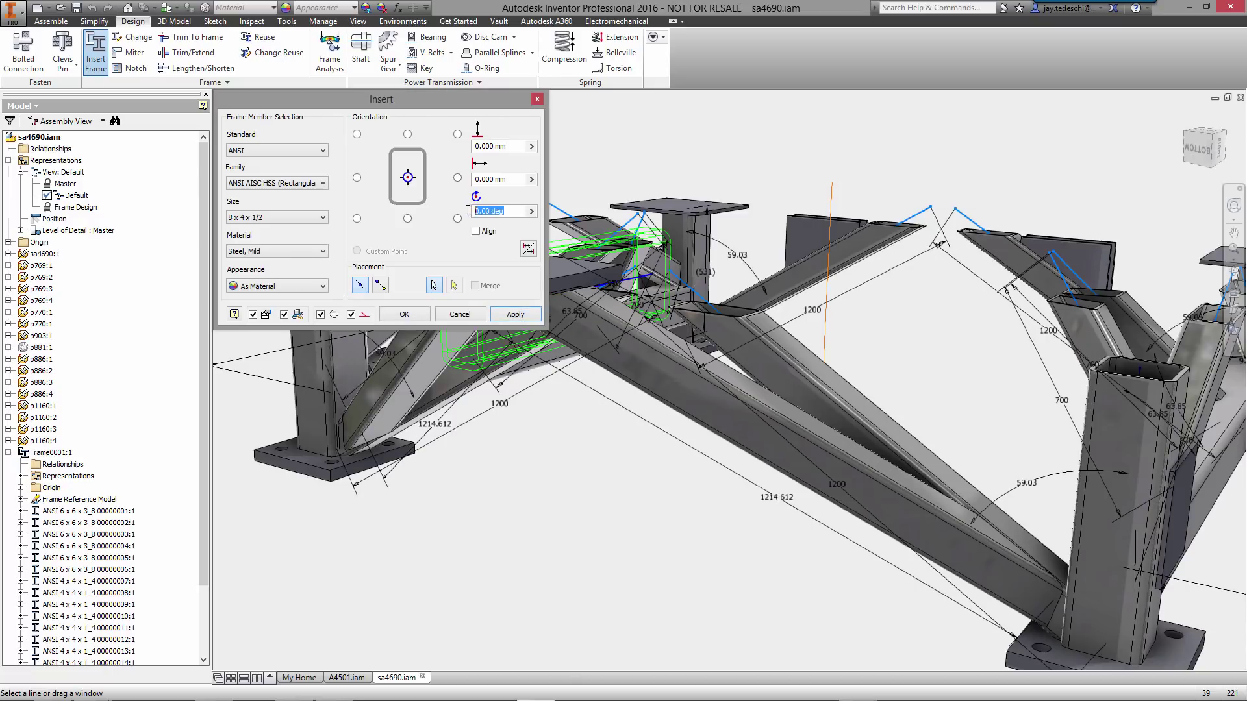
pyautogui.write('90')
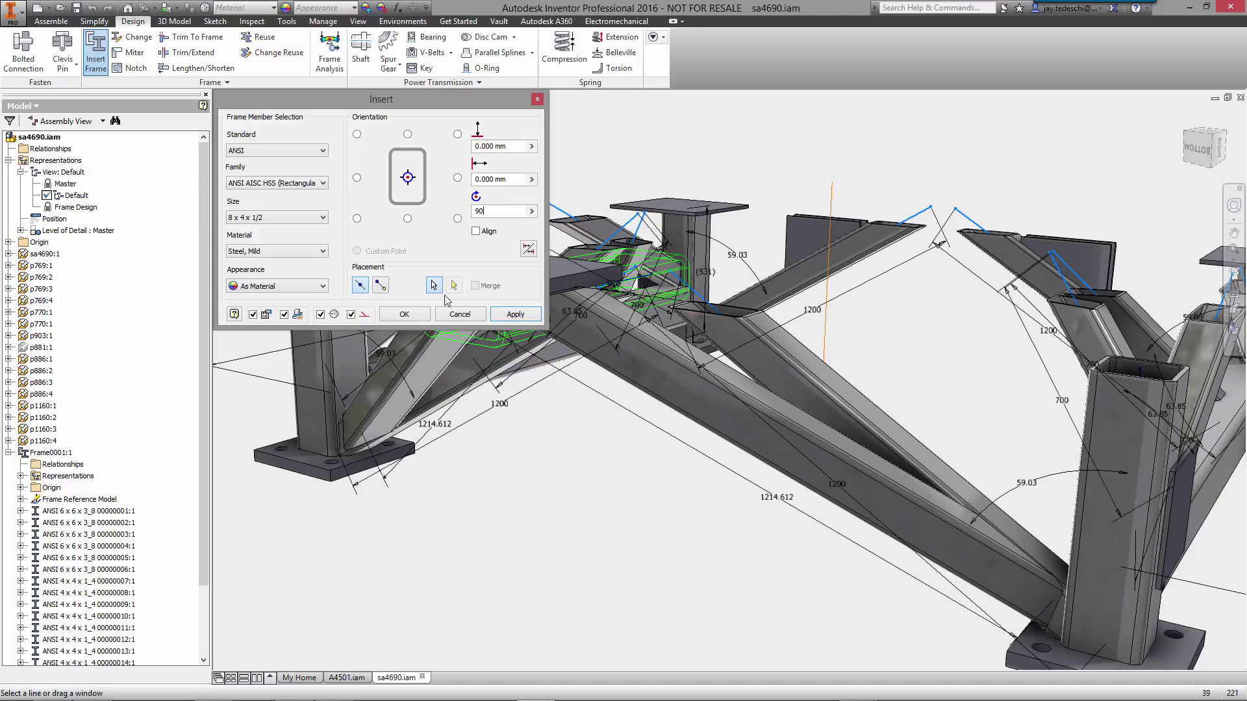
pyautogui.click(404, 314)
pyautogui.click(560, 328)
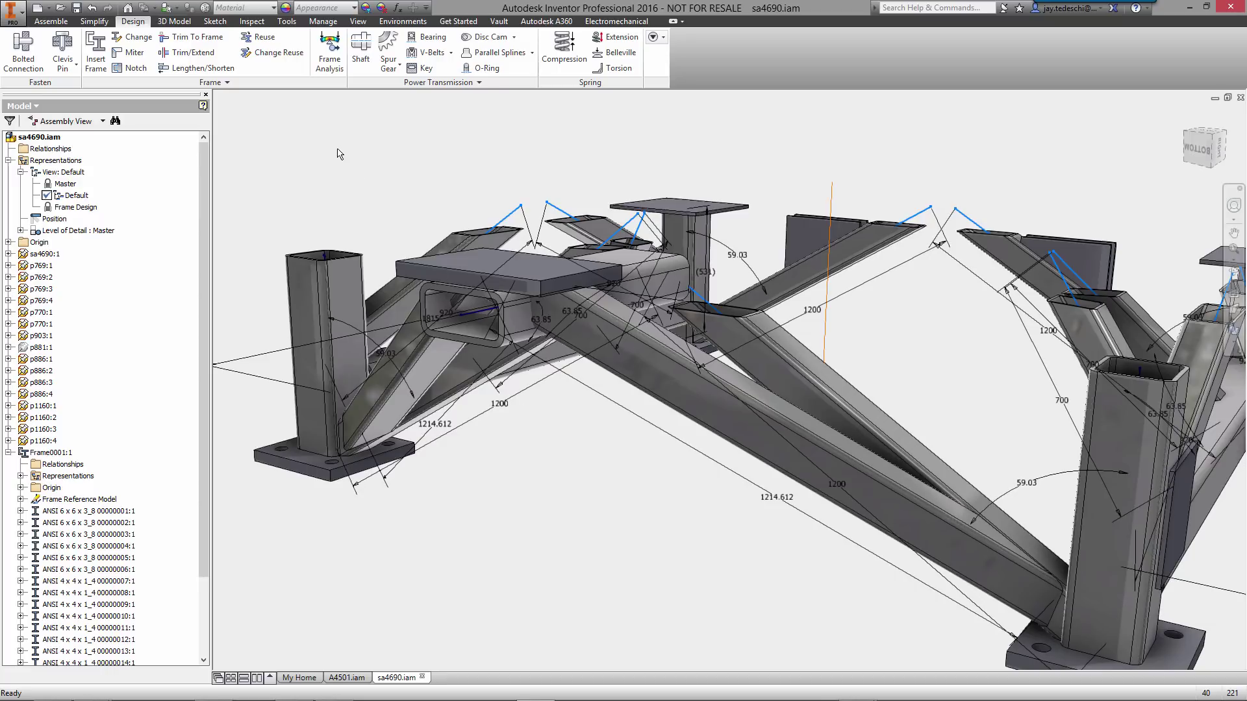
# - Trim the long diagonal tube to the horizontal tube's face
pyautogui.click(188, 52)
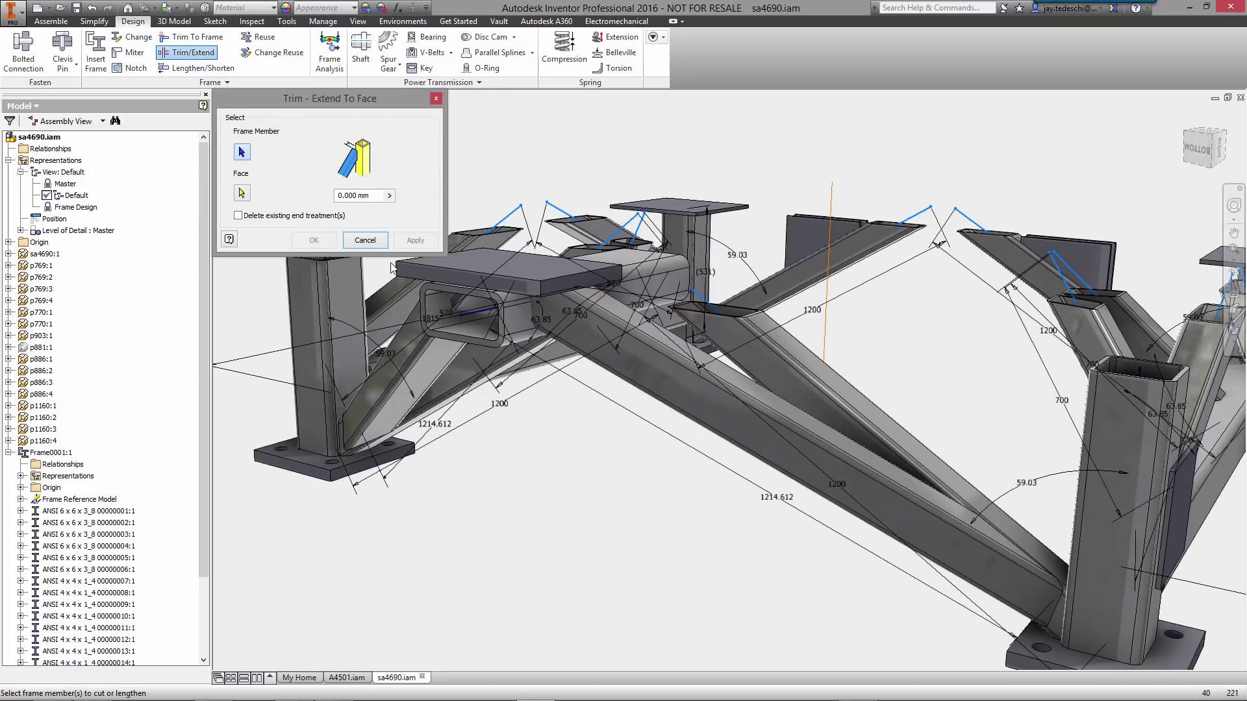
pyautogui.click(682, 394)
pyautogui.rightClick(805, 333)
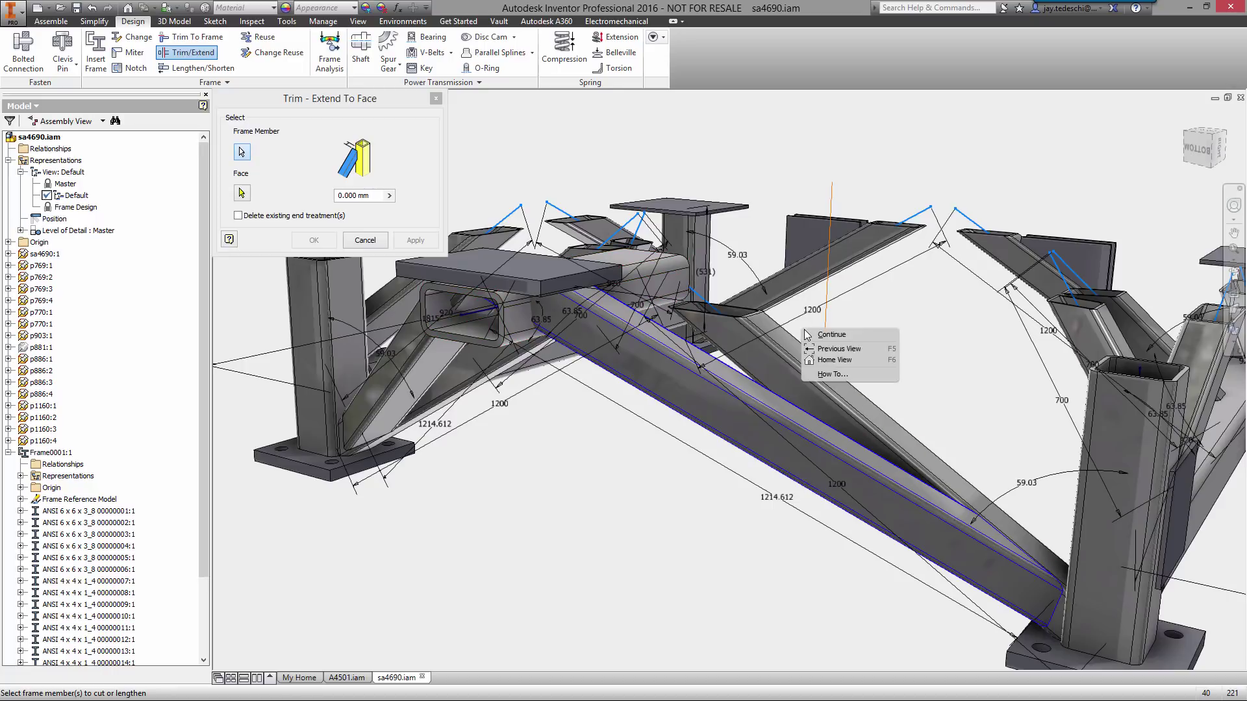
pyautogui.click(851, 338)
pyautogui.click(526, 317)
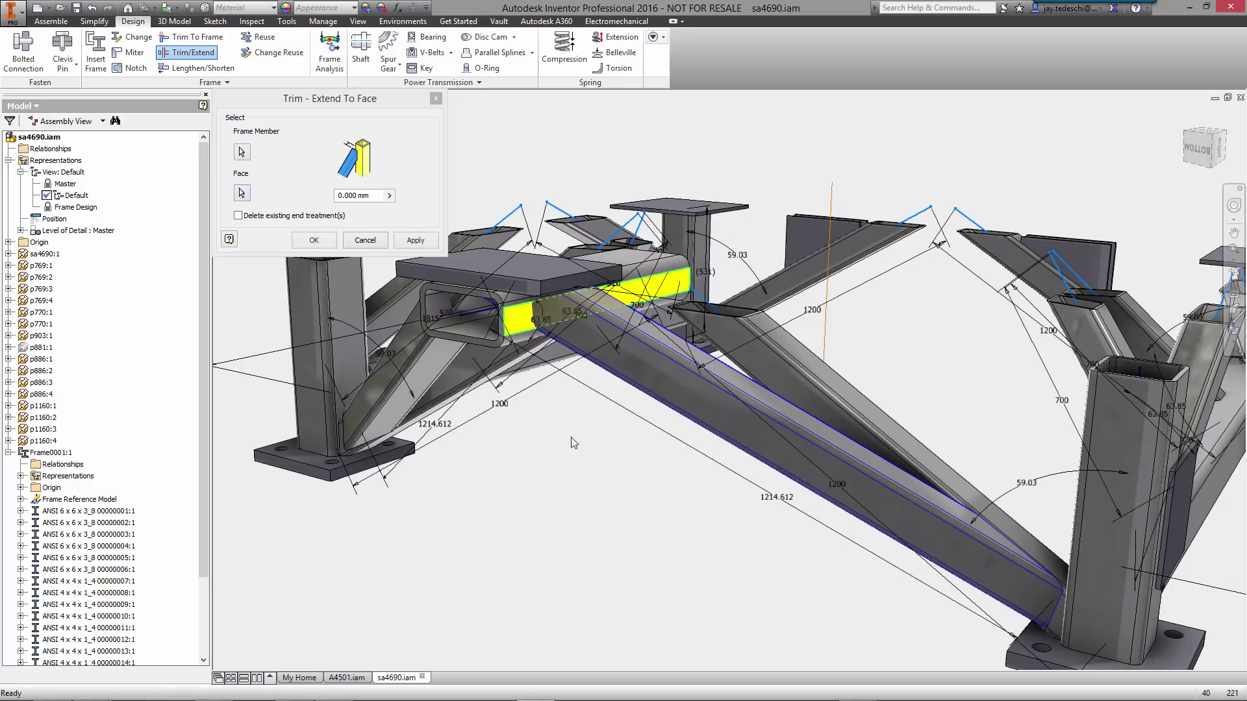
pyautogui.rightClick(572, 469)
pyautogui.click(605, 478)
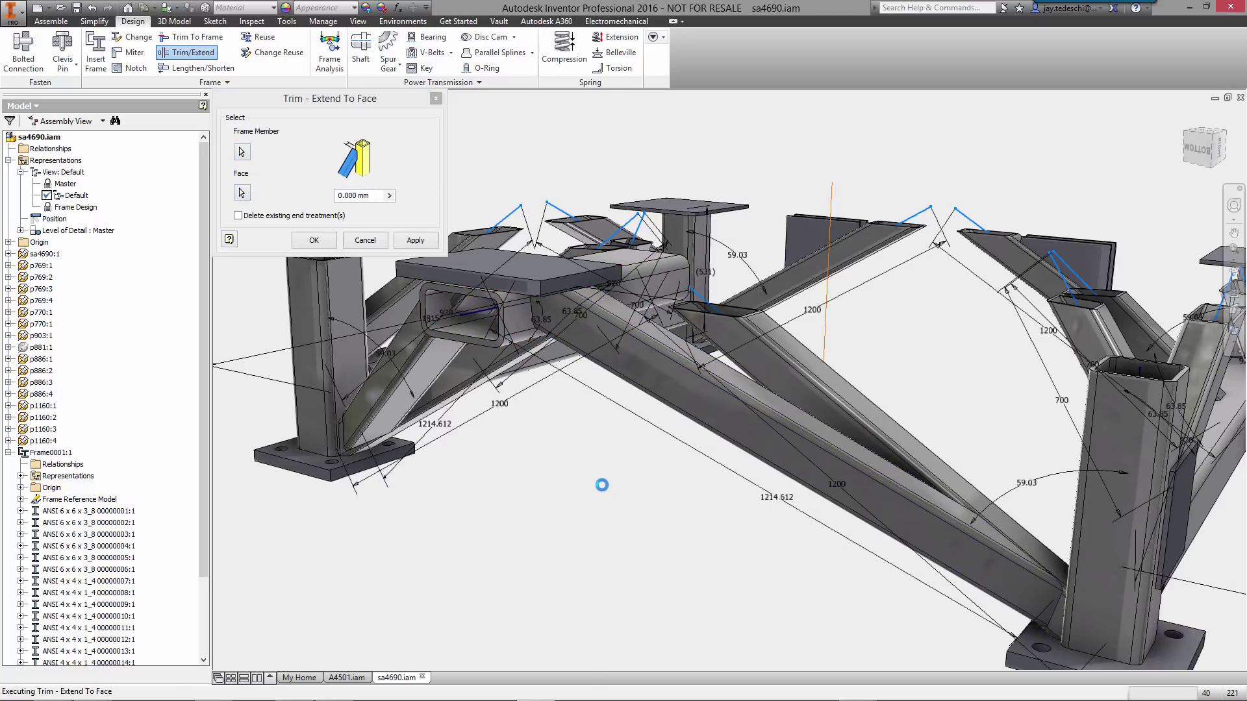
# - Trim the left diagonal tube to the horizontal tube's end face
pyautogui.click(403, 357)
pyautogui.rightClick(568, 523)
pyautogui.click(601, 529)
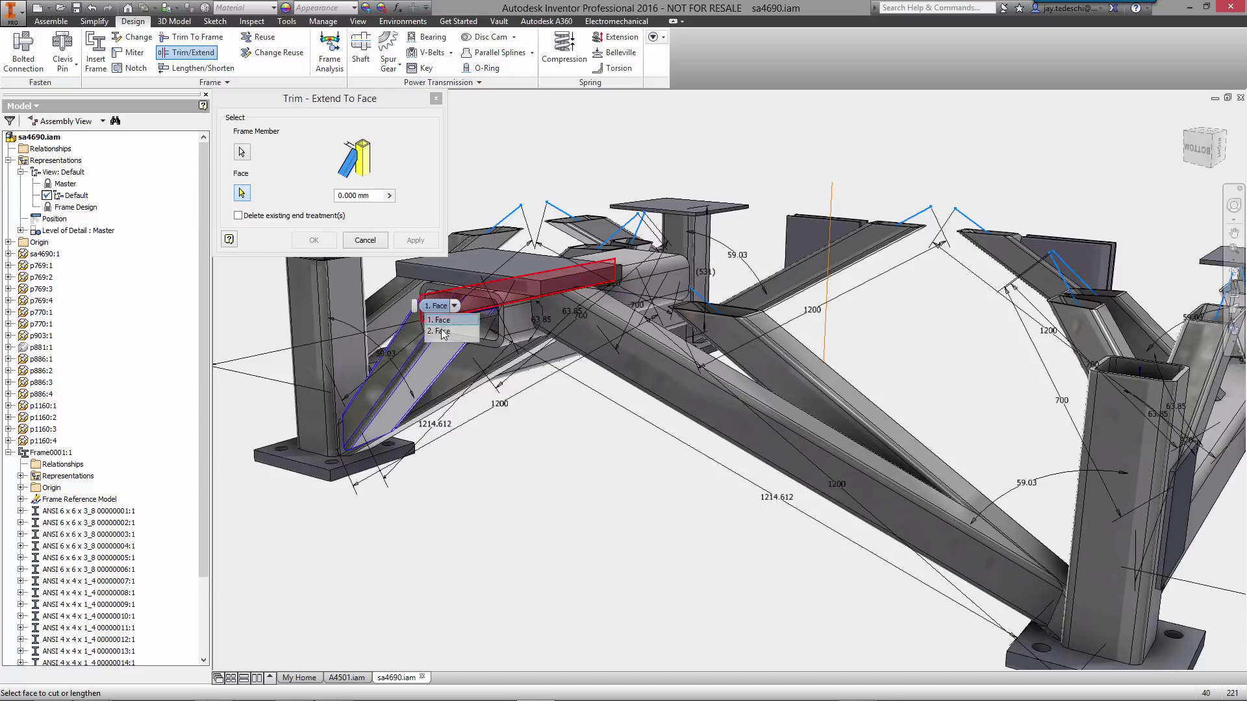
pyautogui.click(441, 336)
pyautogui.rightClick(564, 439)
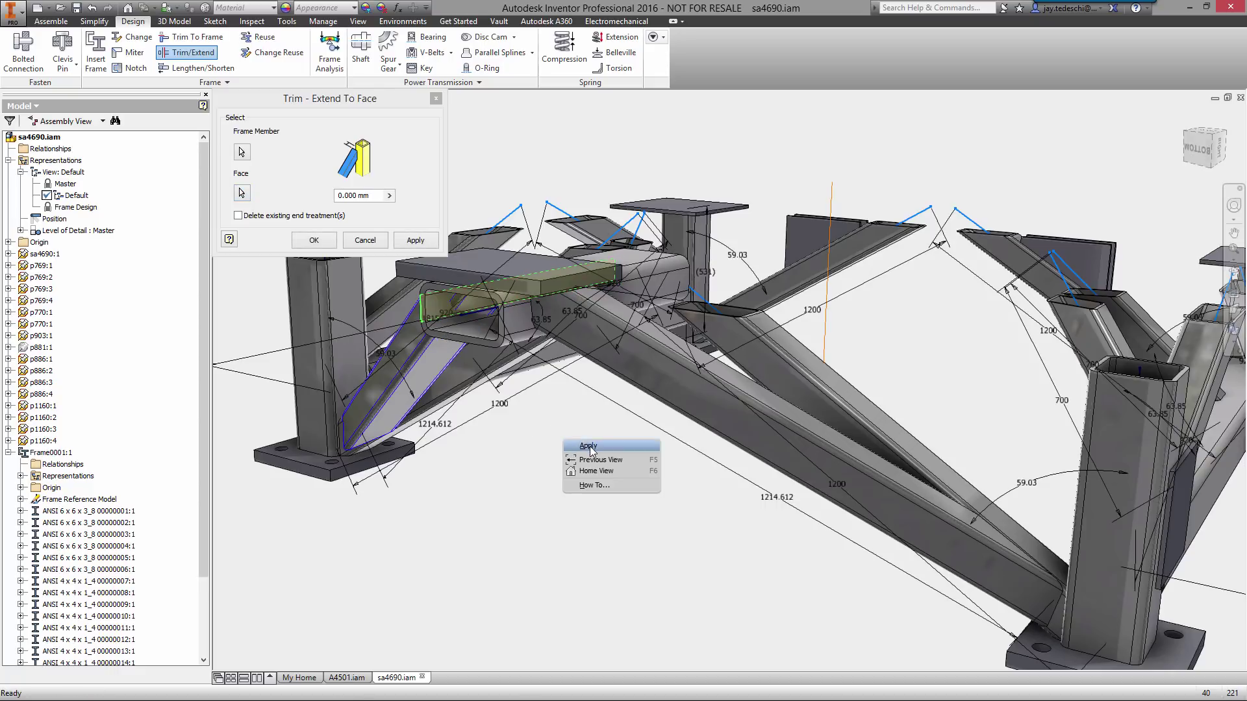
pyautogui.click(588, 450)
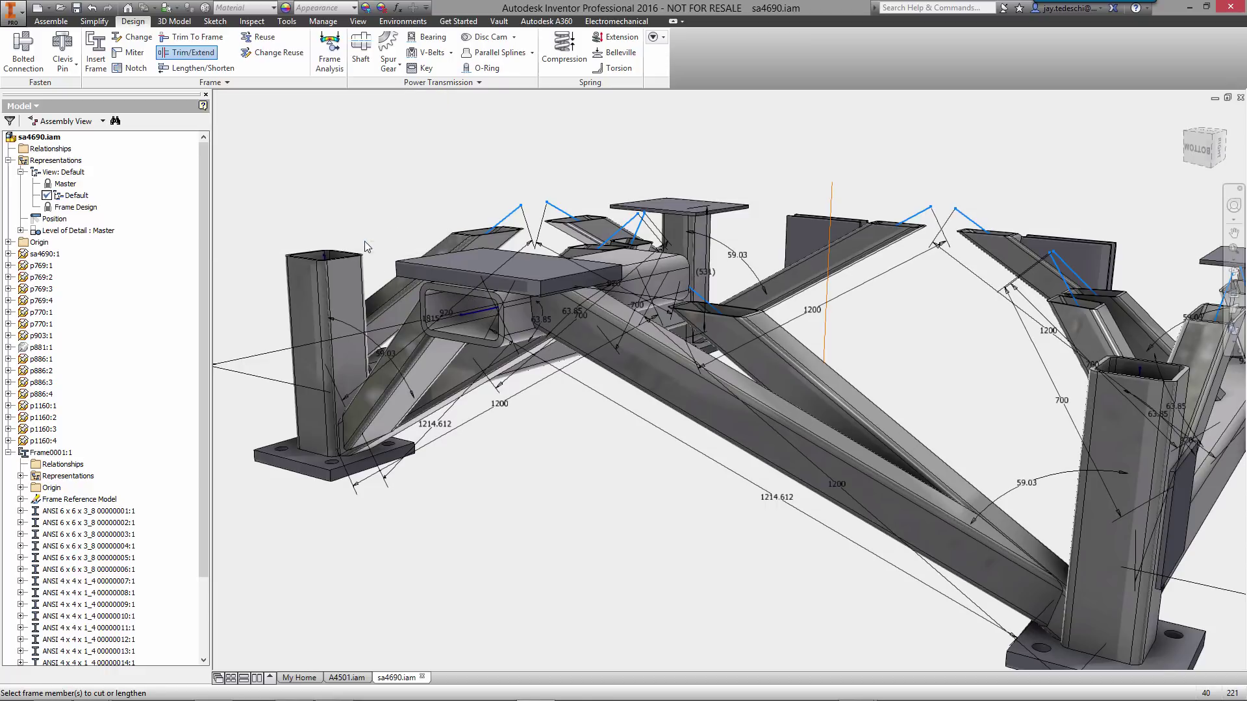
# - Hide the 3D sketches and sketch dimensions, then return the frame to the Home view
pyautogui.click(358, 21)
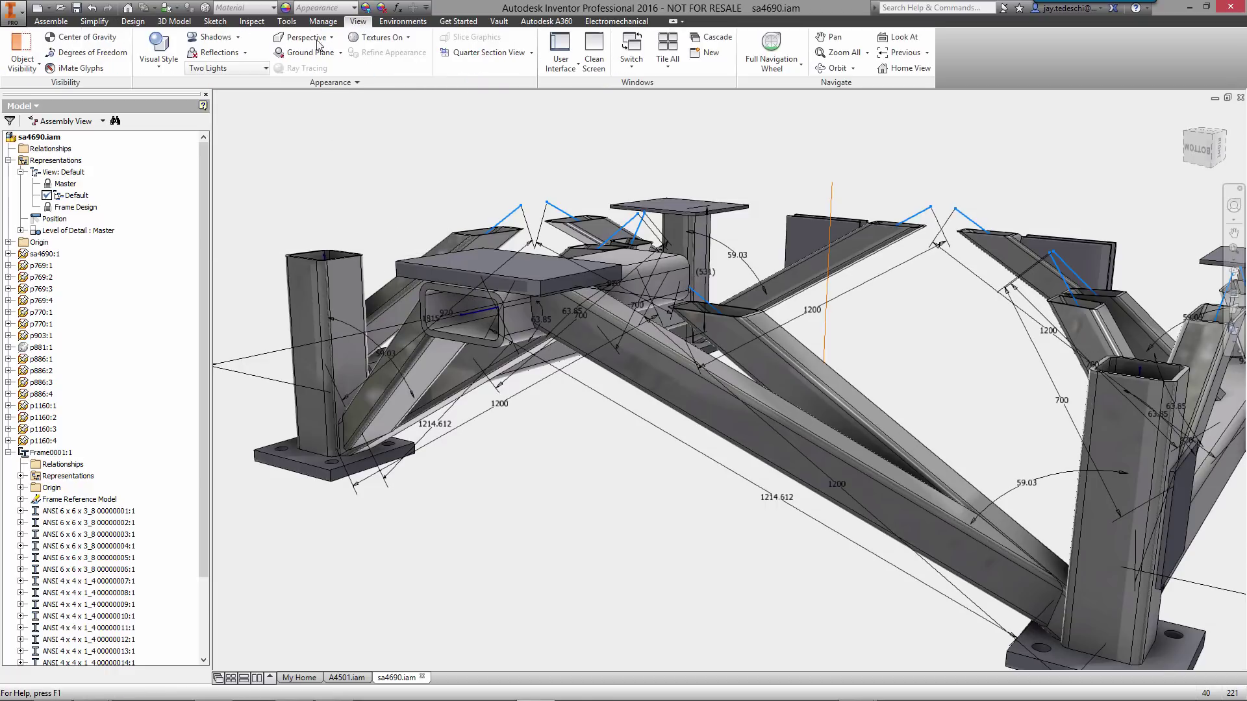
pyautogui.click(22, 57)
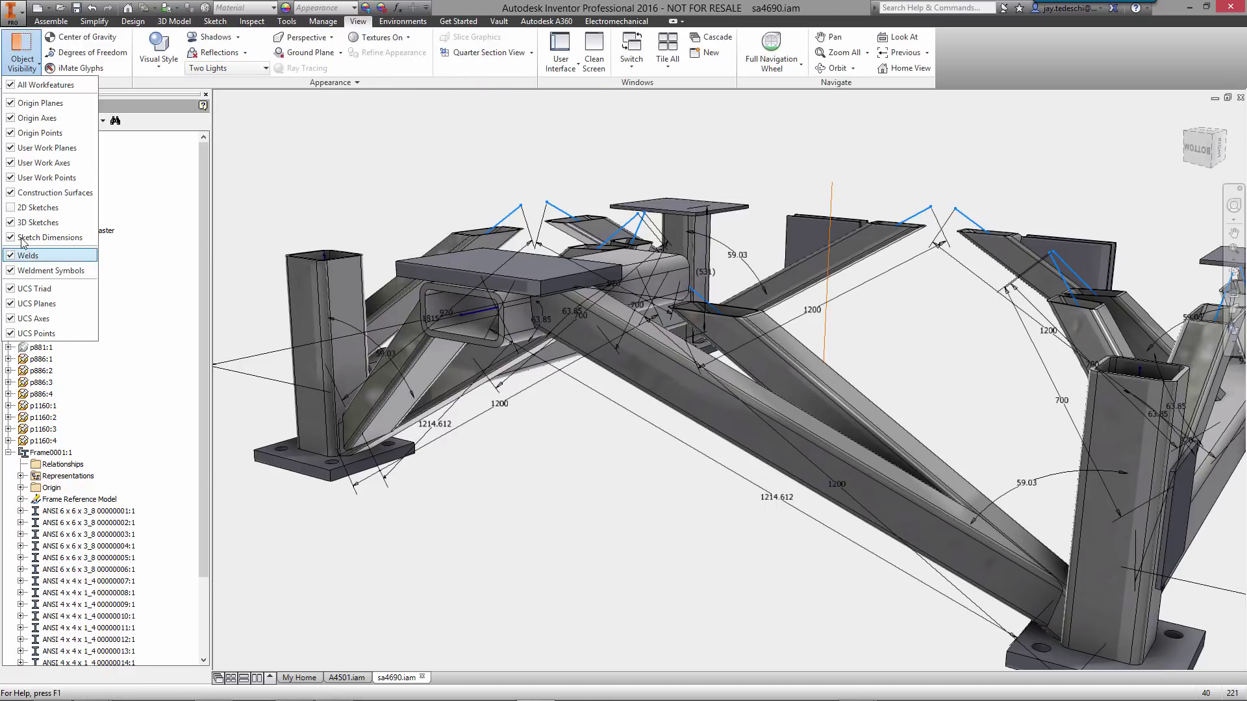
pyautogui.click(38, 222)
pyautogui.click(501, 542)
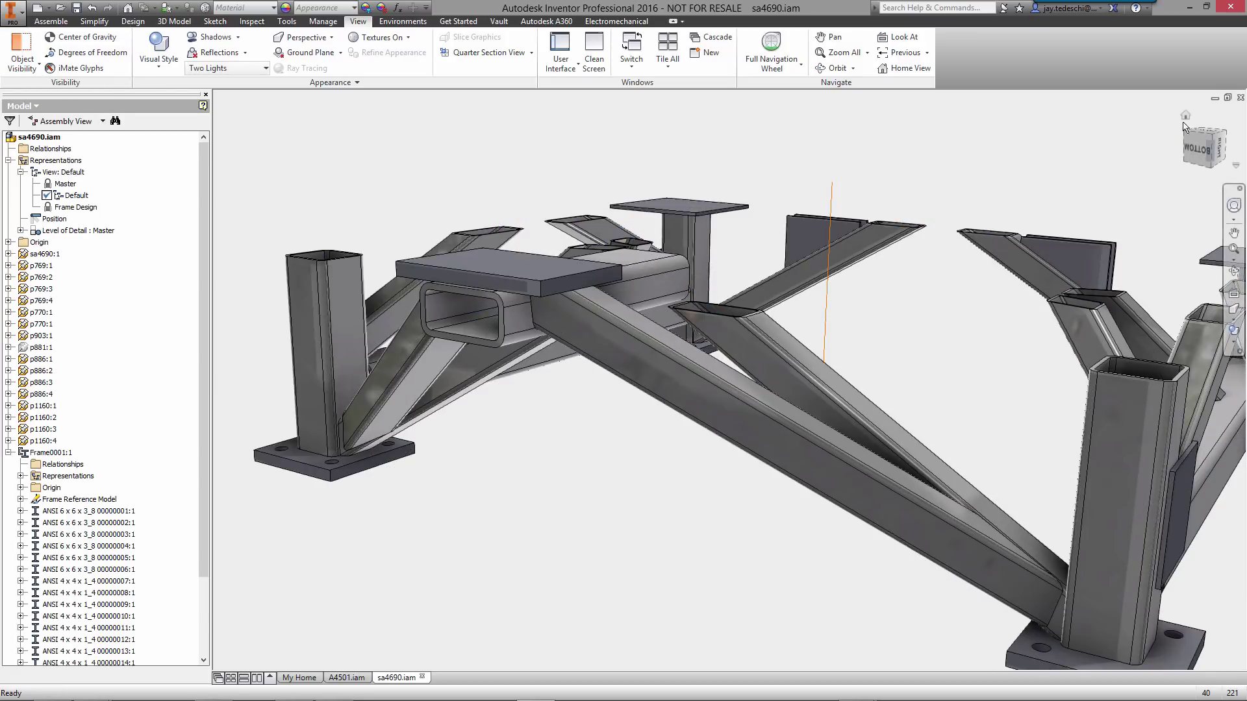
pyautogui.click(1185, 116)
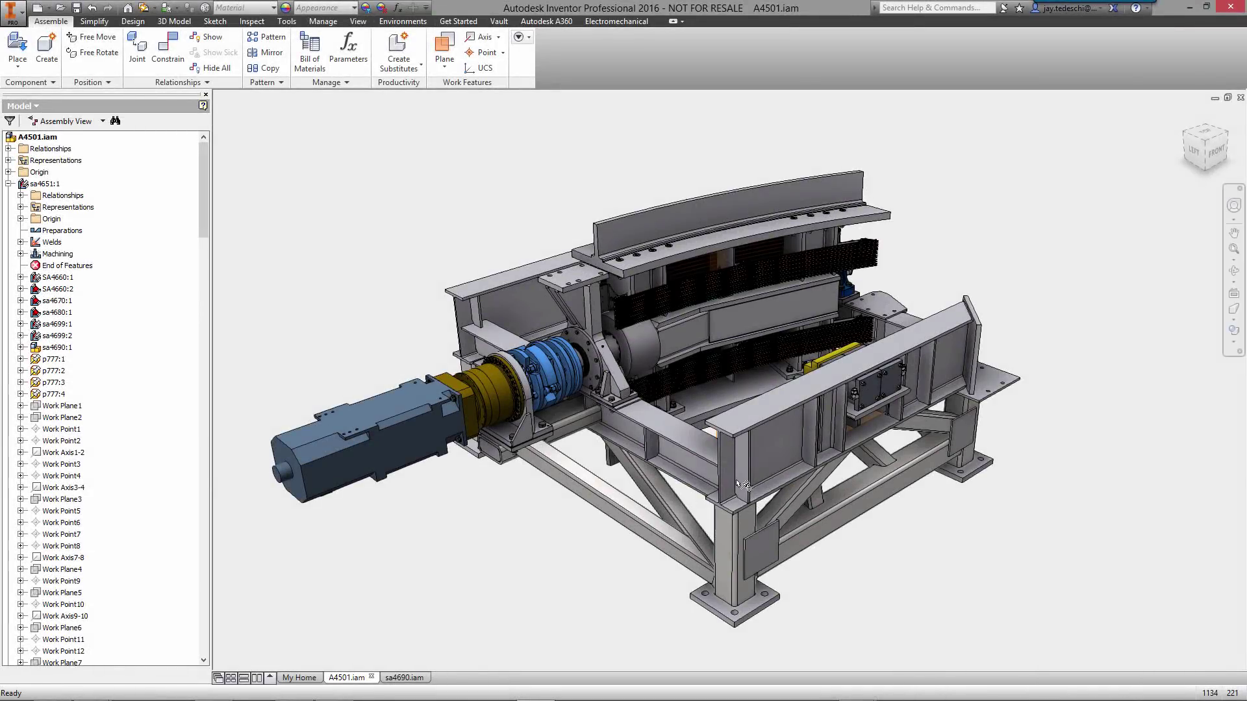
# - Open the sa4651 frame subassembly, accept the update, and enter the Frame Analysis environment
pyautogui.click(764, 465)
pyautogui.rightClick(761, 462)
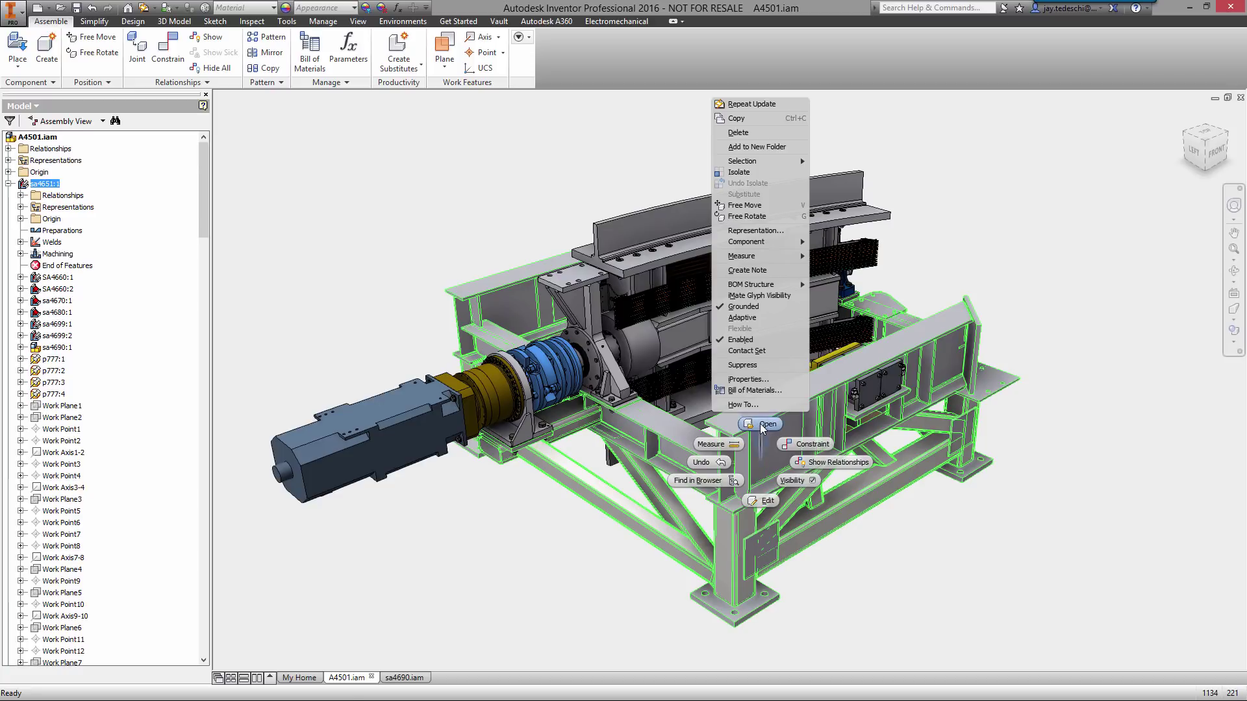
pyautogui.click(759, 423)
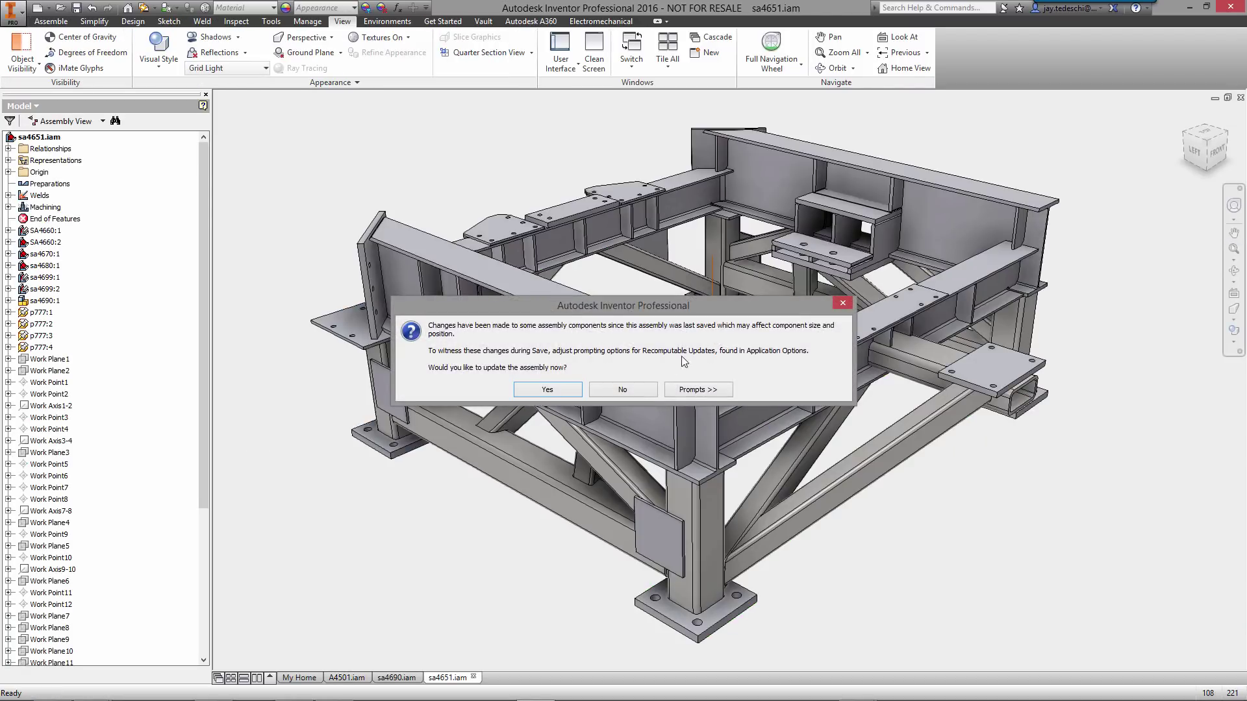
pyautogui.click(547, 389)
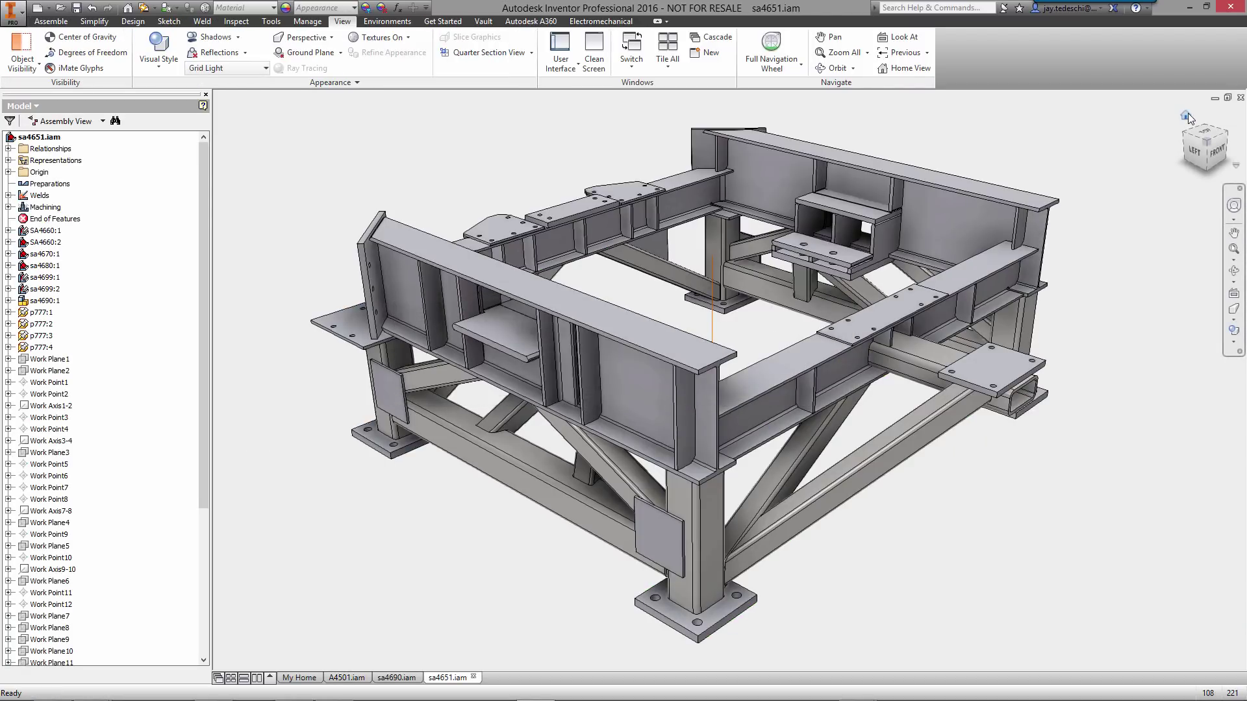
pyautogui.click(382, 22)
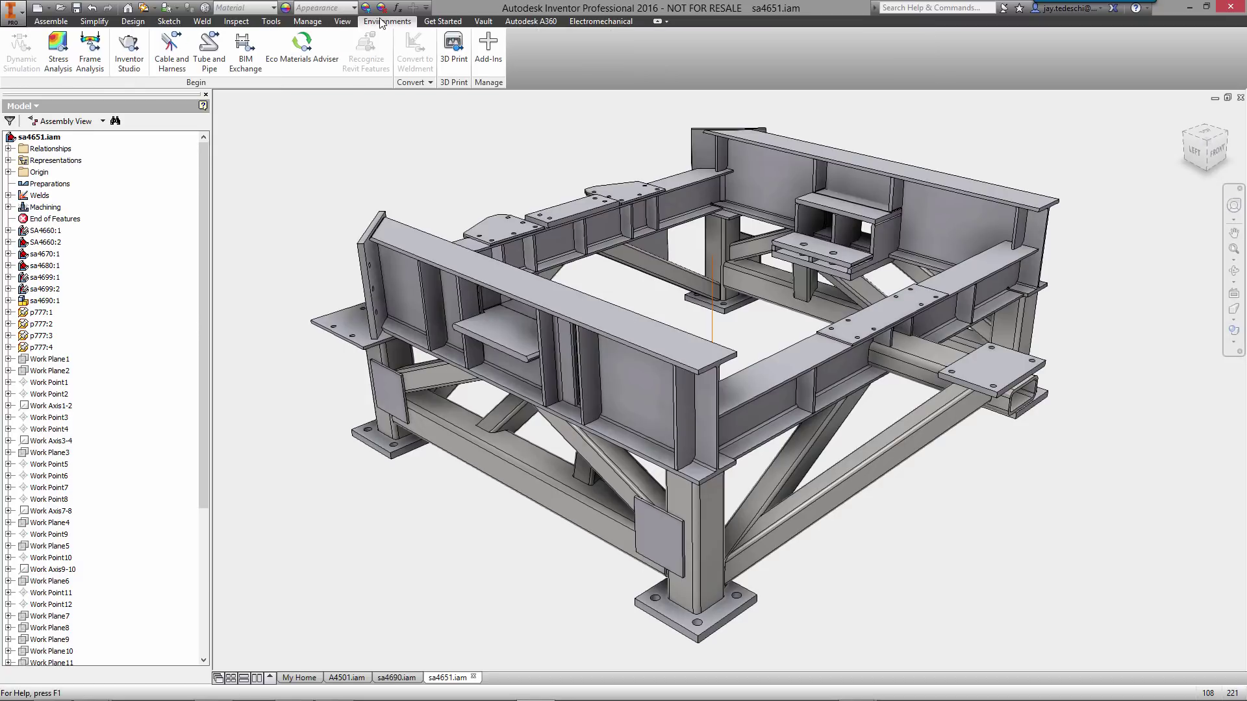
pyautogui.click(89, 52)
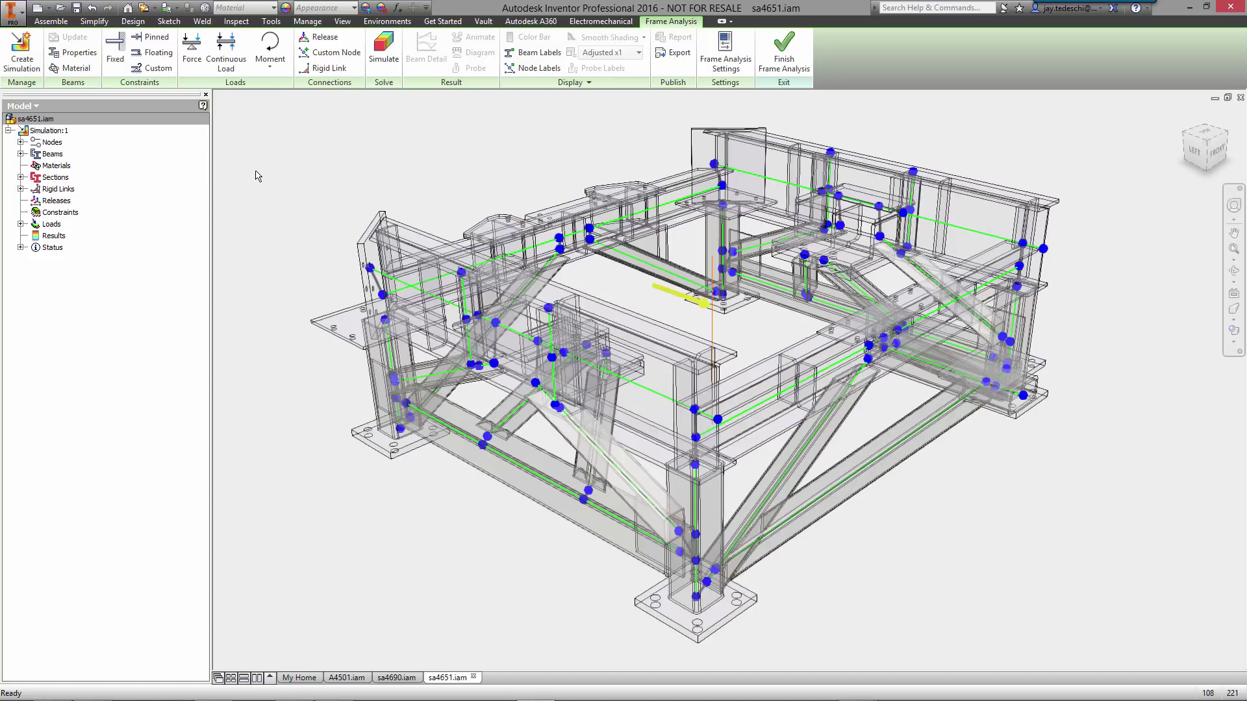
# - Rerun the update of the analysis Model under Status
pyautogui.click(20, 248)
pyautogui.rightClick(51, 260)
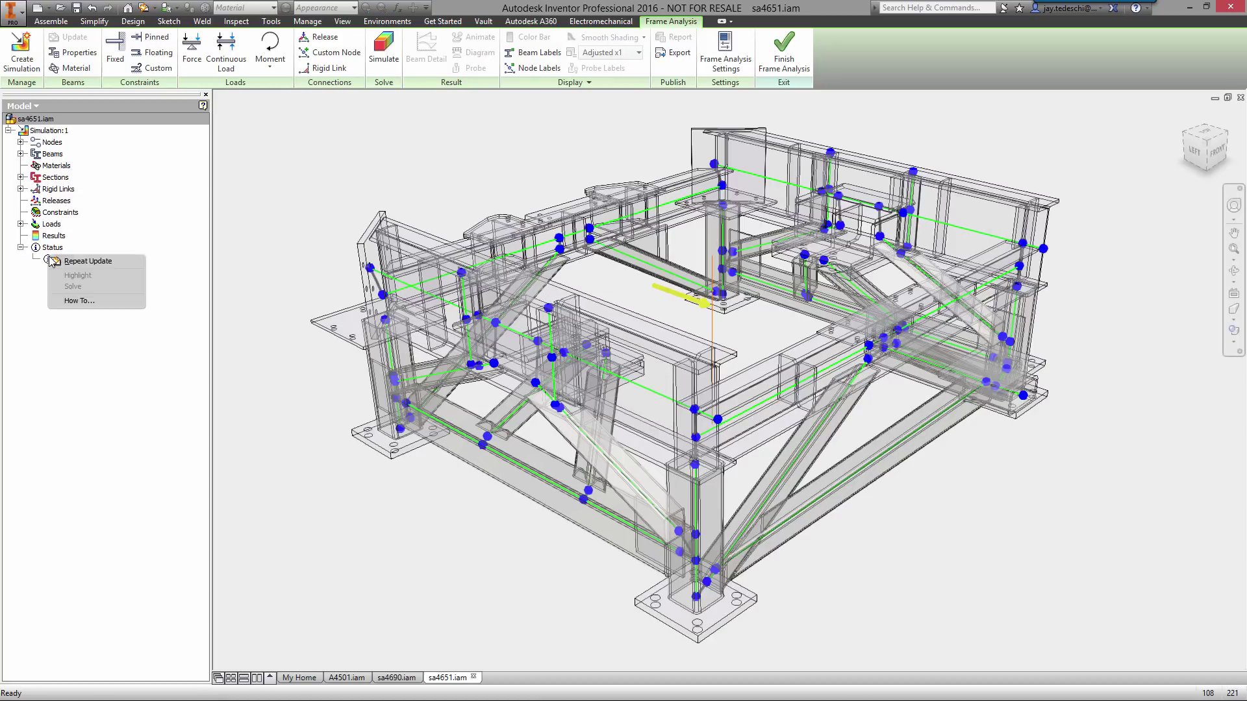
pyautogui.click(52, 260)
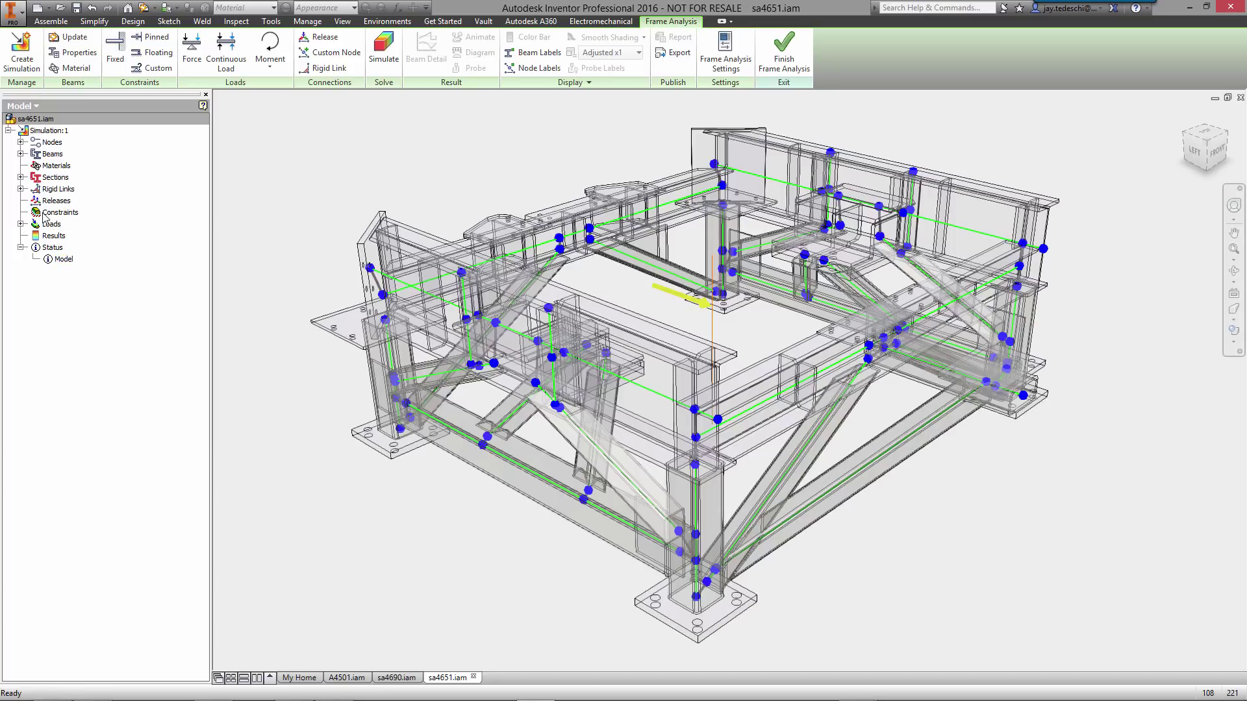
# - Edit the Gravity load so it acts in the Z direction
pyautogui.click(21, 223)
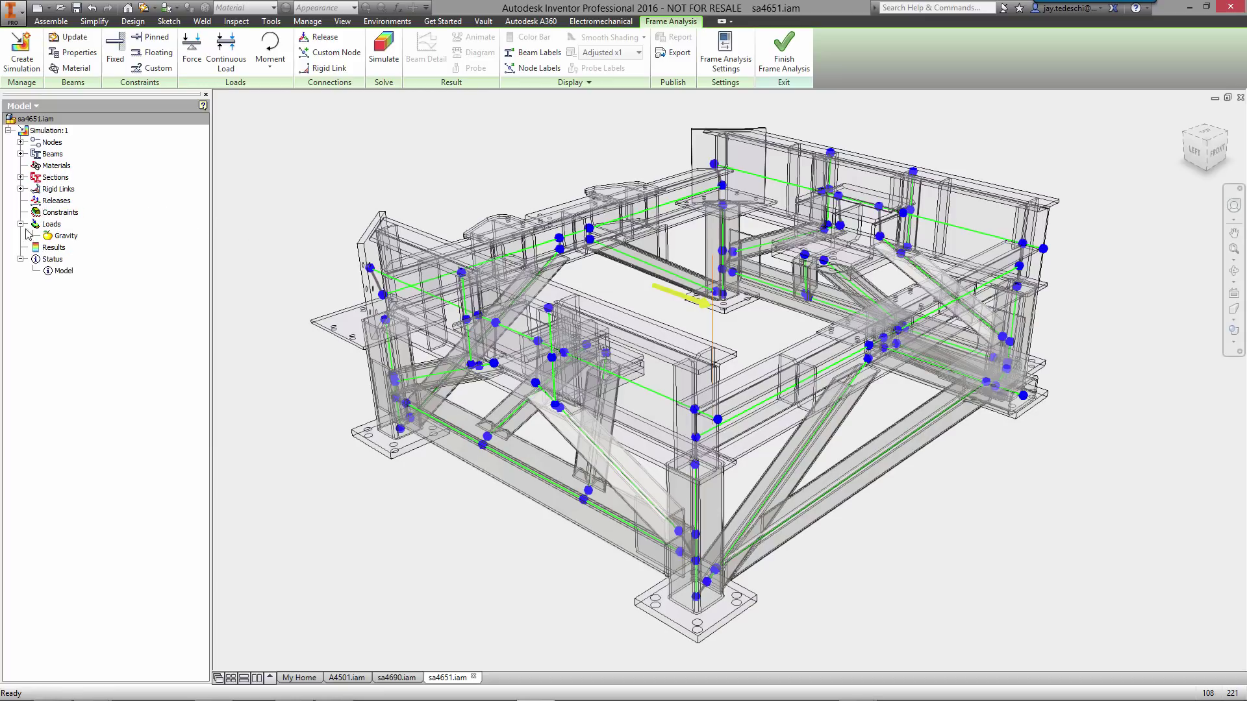
pyautogui.rightClick(68, 238)
pyautogui.click(118, 254)
pyautogui.click(647, 338)
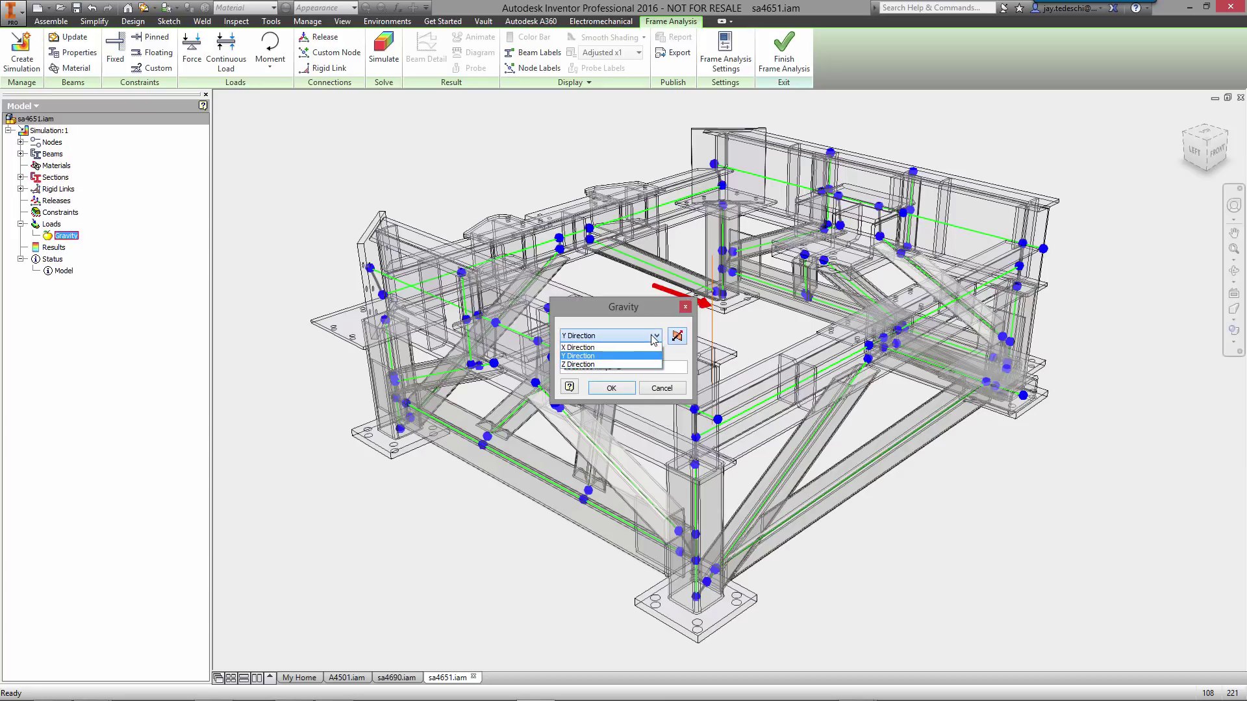
pyautogui.click(617, 364)
pyautogui.click(617, 392)
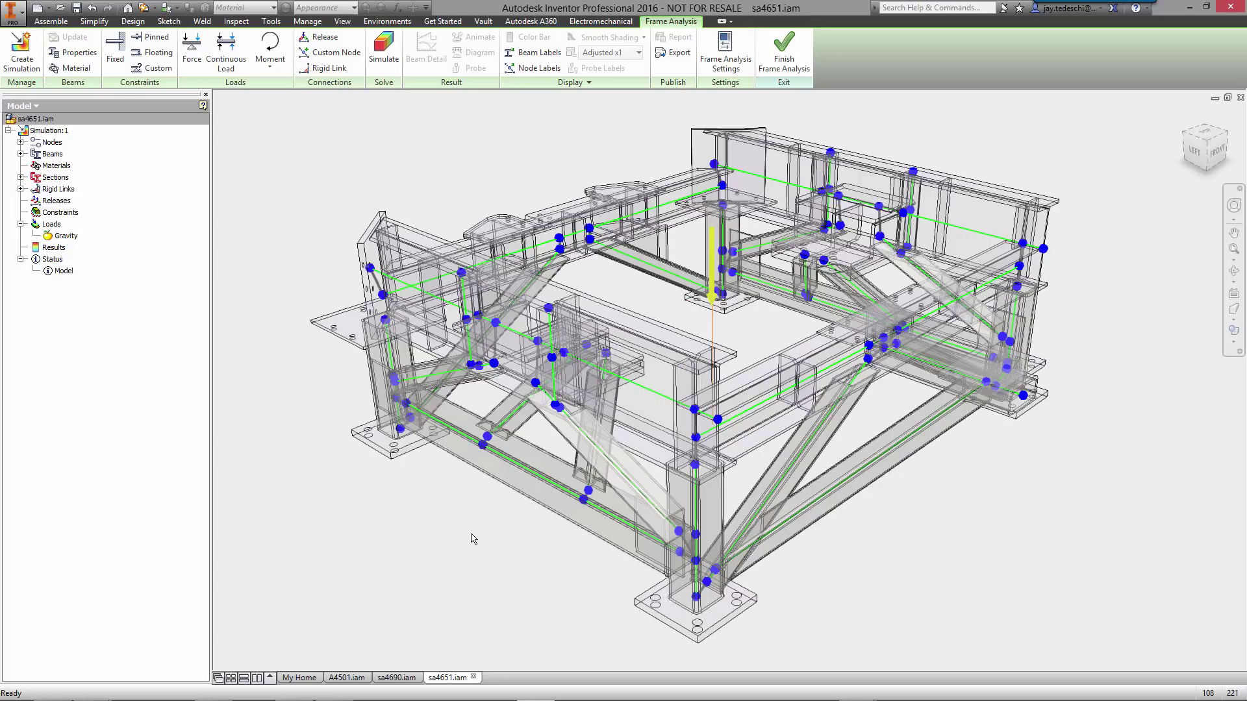
pyautogui.rightClick(461, 513)
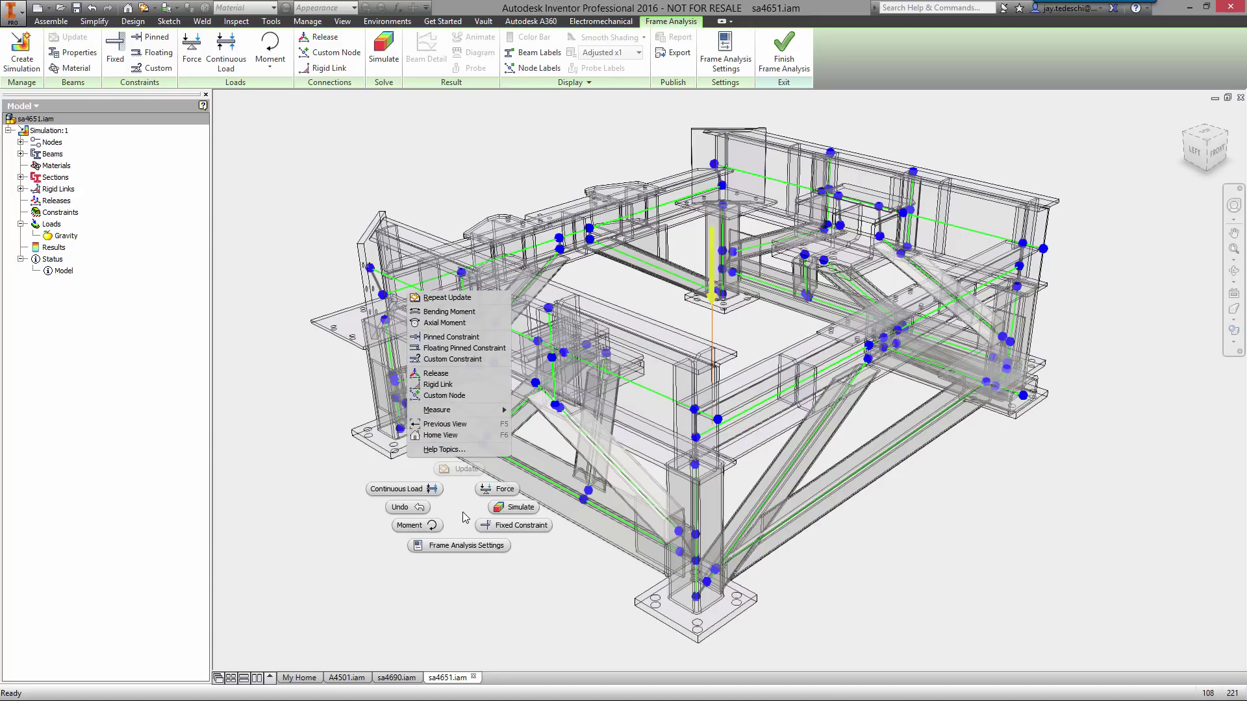
# - Add fixed constraints at the foot nodes of the left, back, right and front columns
pyautogui.click(500, 526)
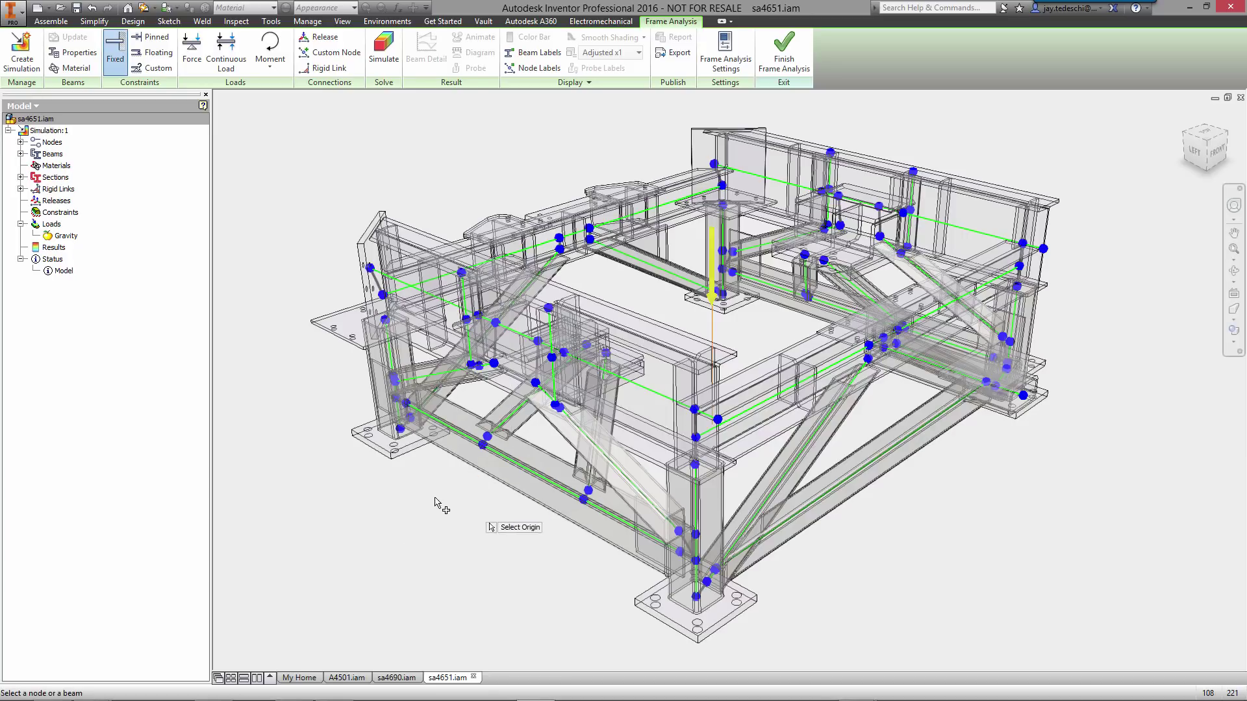
pyautogui.click(401, 430)
pyautogui.rightClick(432, 509)
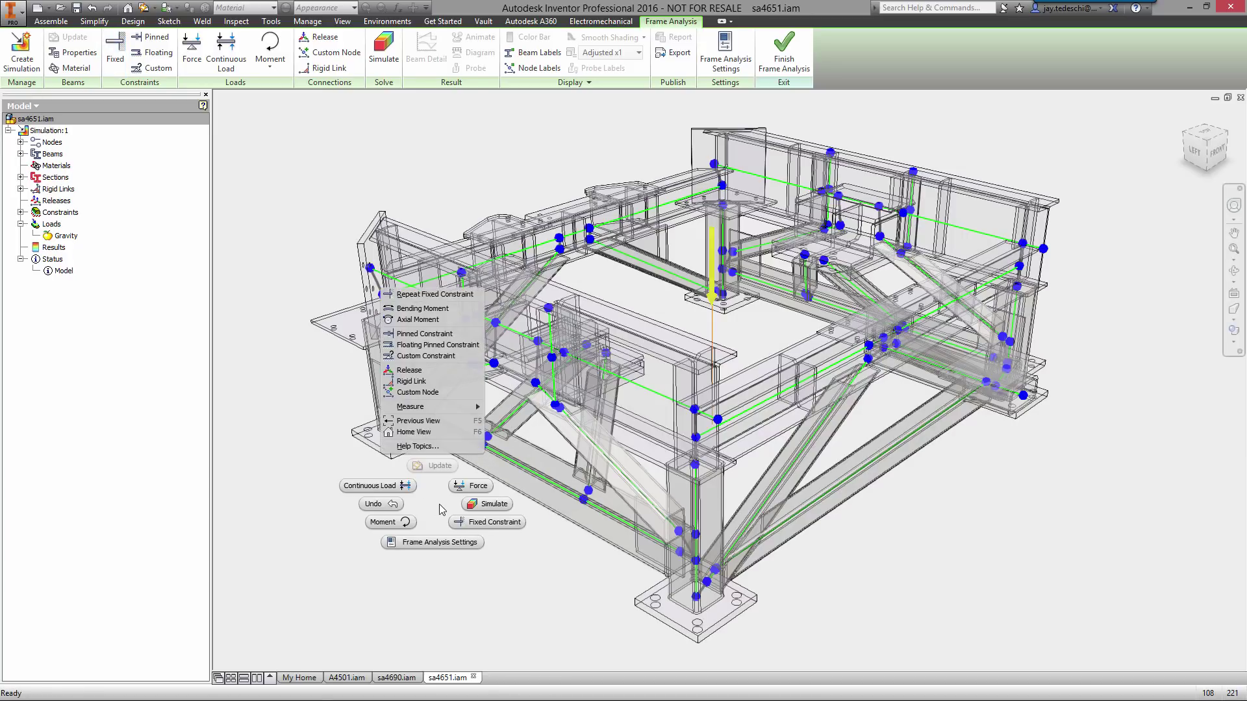
pyautogui.click(491, 522)
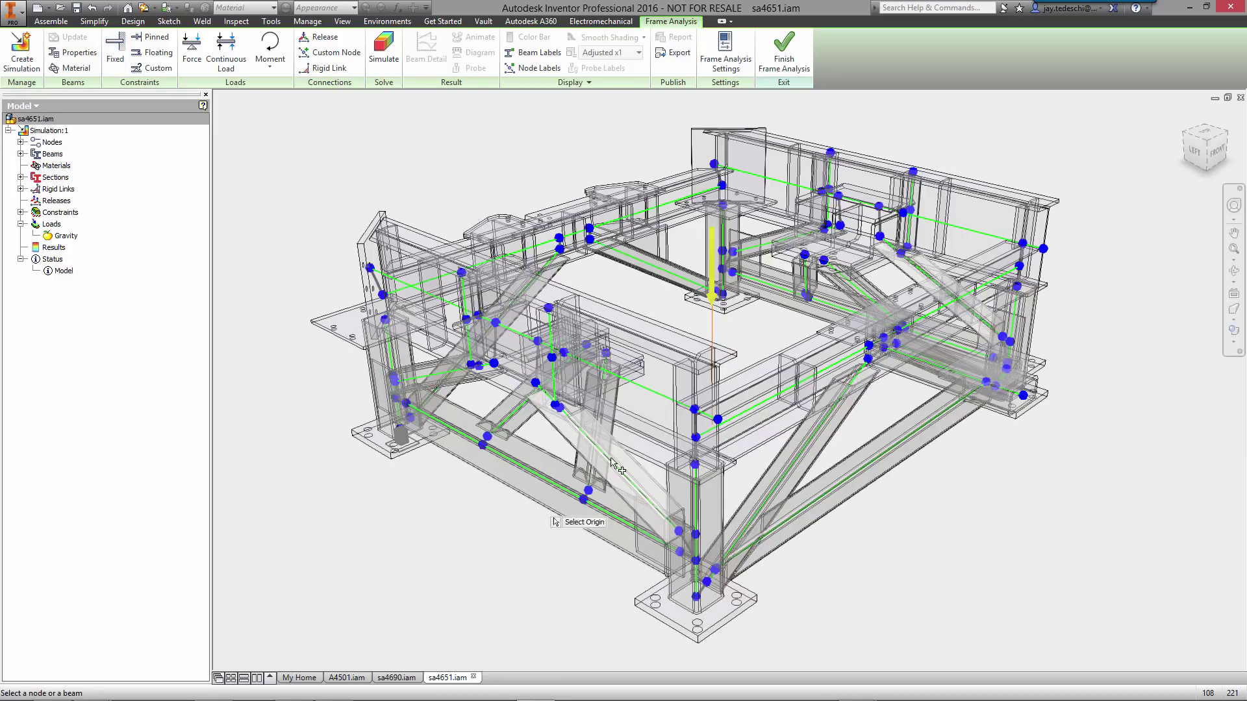
pyautogui.click(722, 296)
pyautogui.rightClick(760, 344)
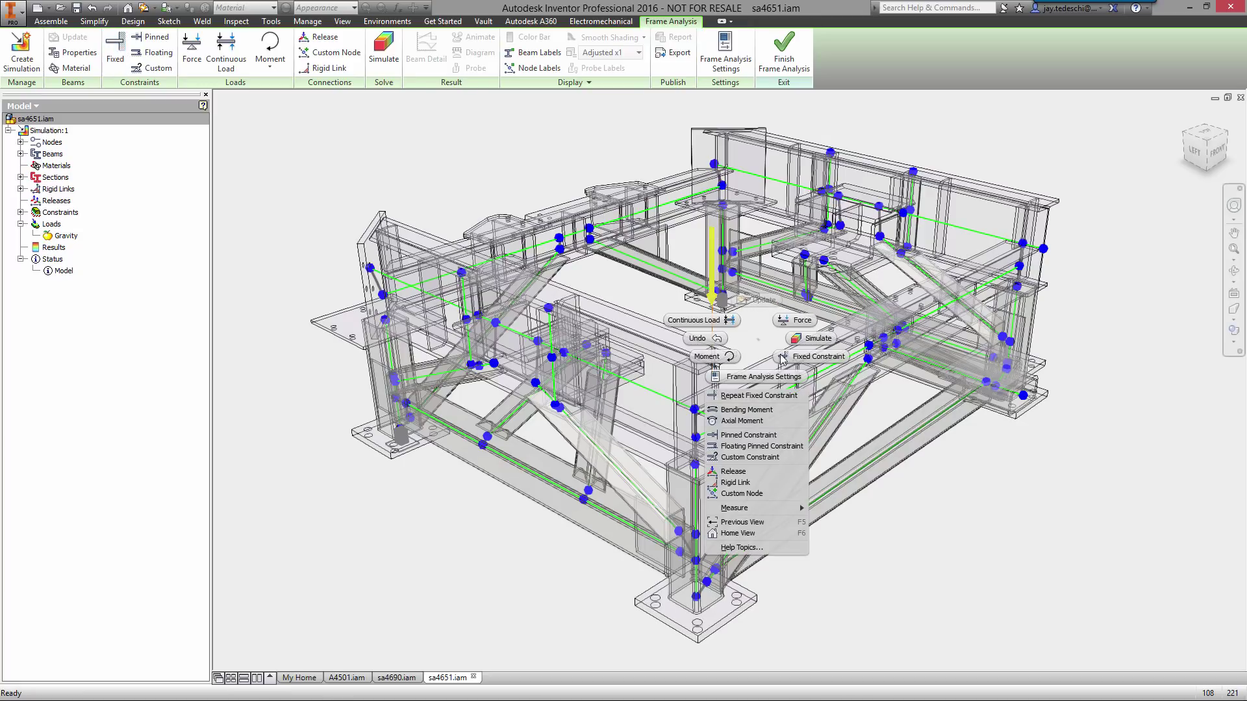
pyautogui.click(795, 364)
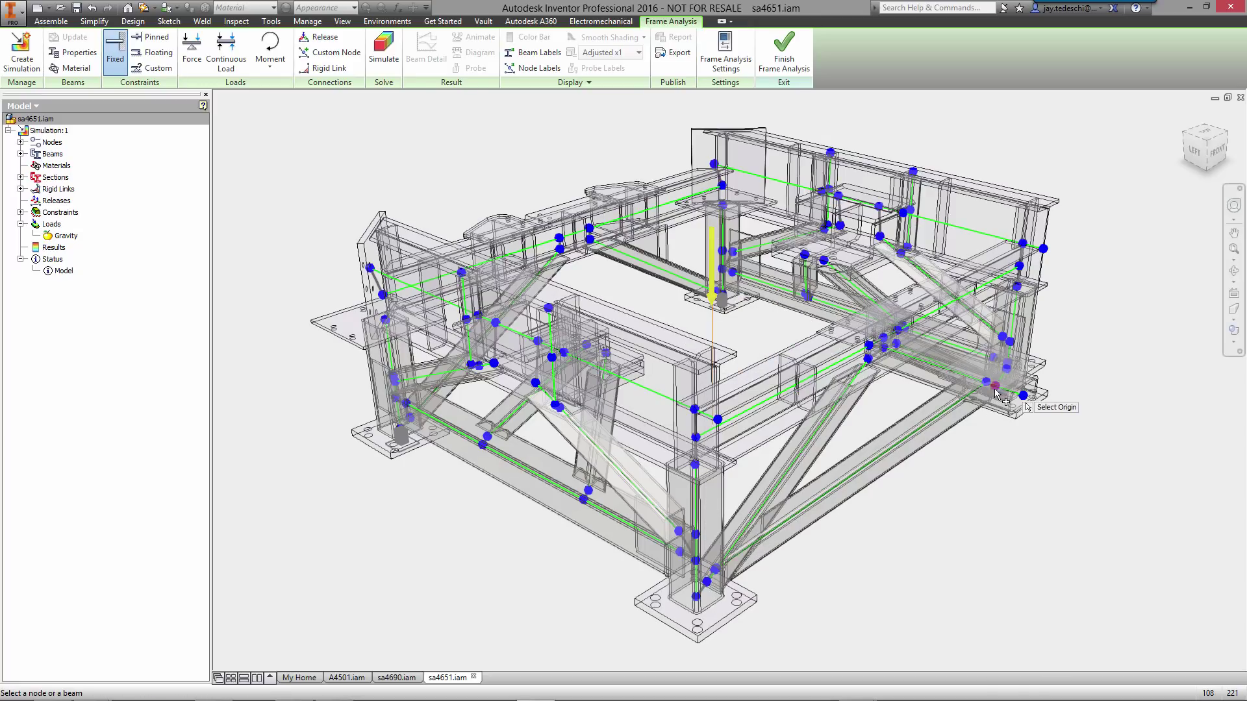
pyautogui.click(997, 410)
pyautogui.rightClick(965, 497)
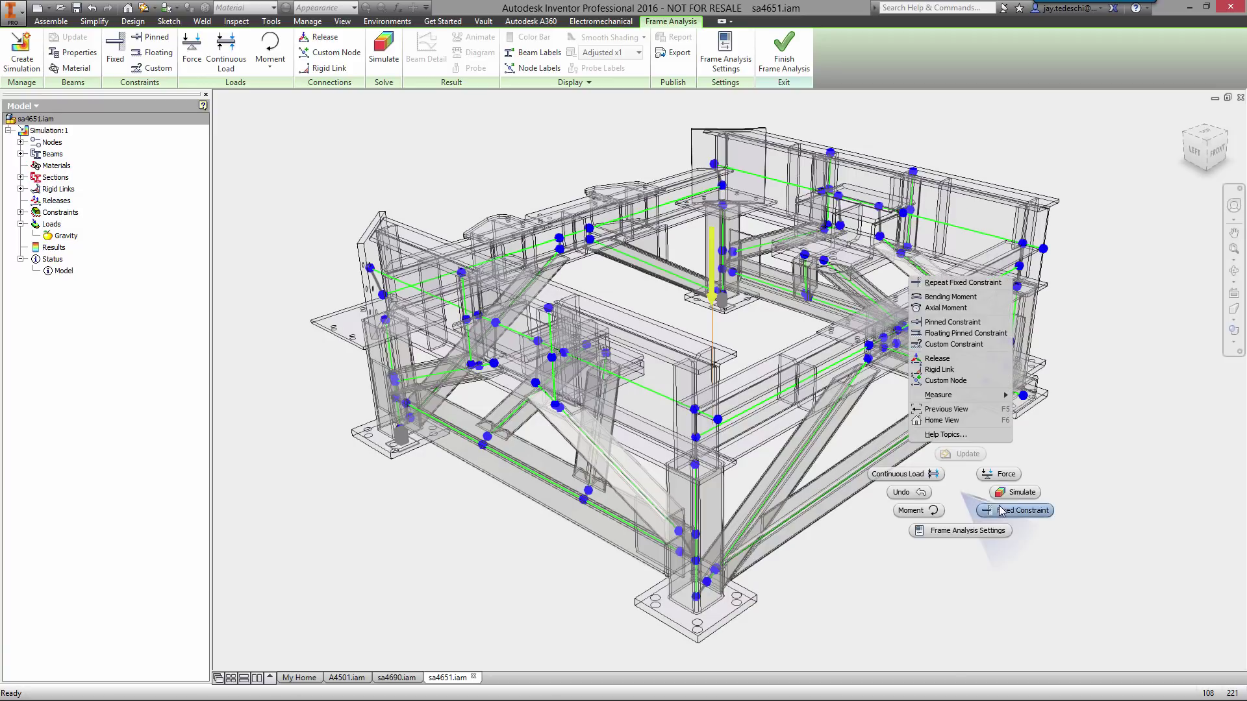
pyautogui.click(1003, 513)
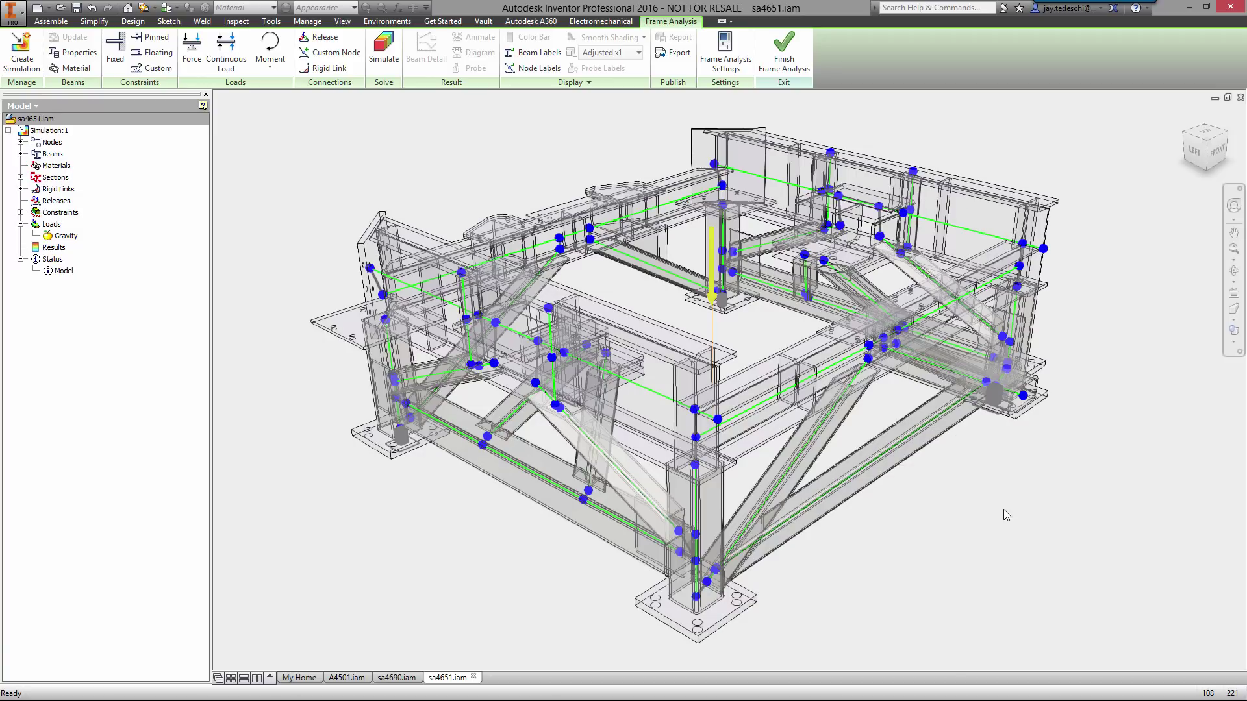
pyautogui.click(696, 603)
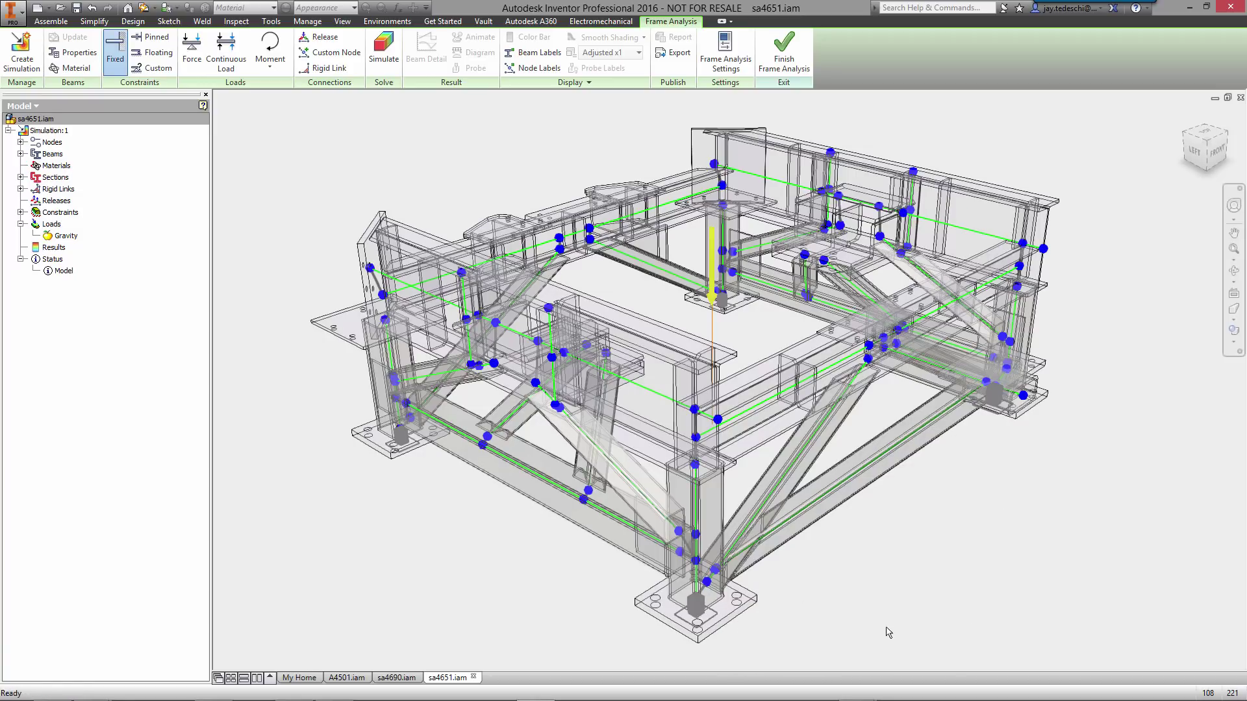
# - Place an axial moment on the right front beam at a 300 mm offset
pyautogui.rightClick(947, 531)
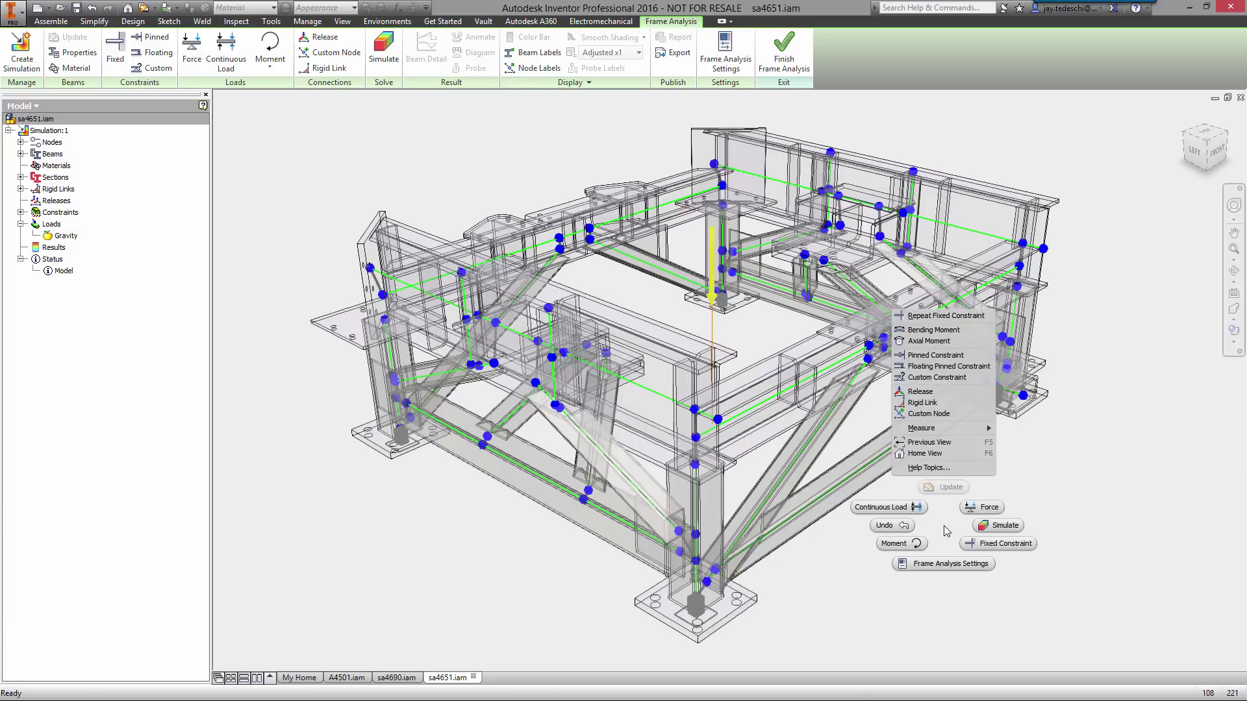
pyautogui.click(948, 341)
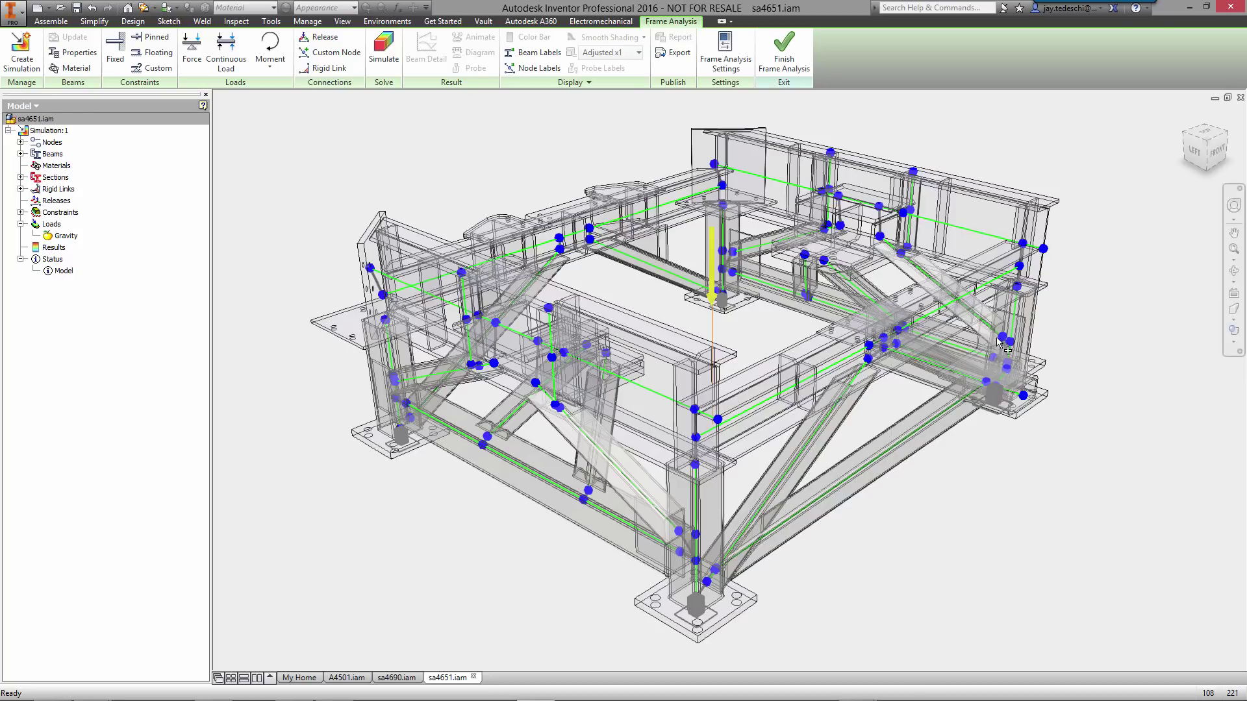
pyautogui.click(975, 382)
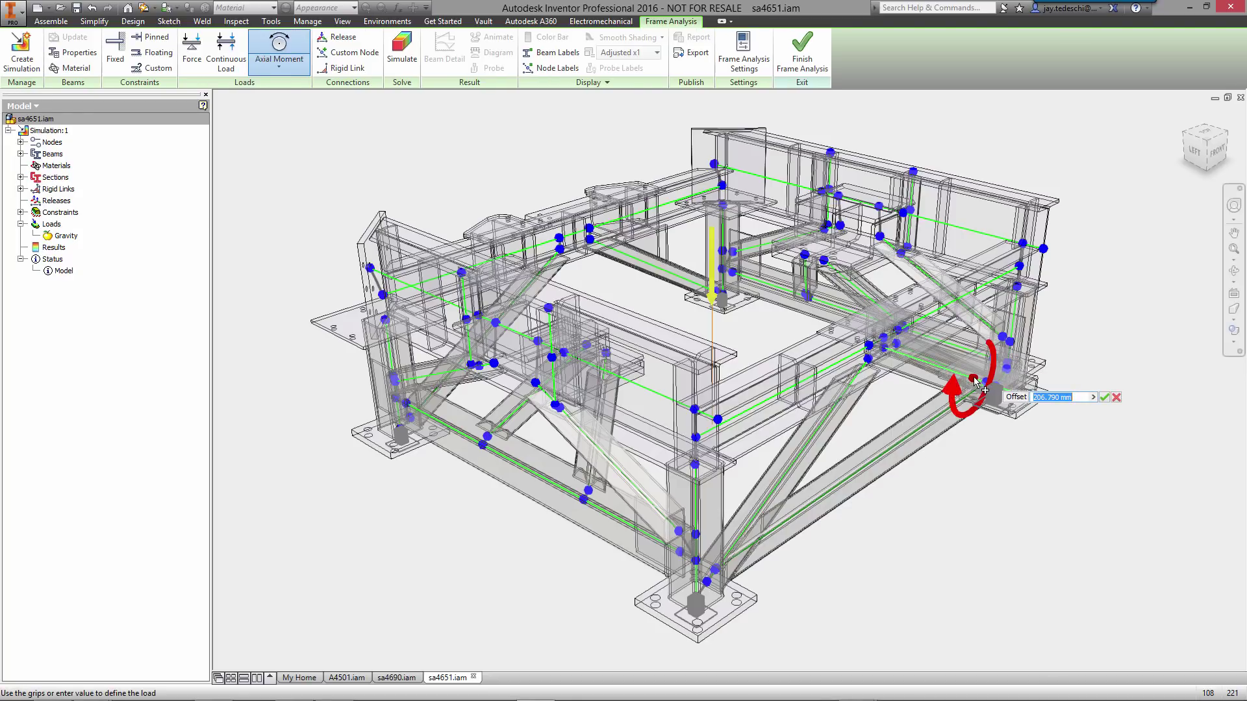
pyautogui.write('300')
pyautogui.press('Return')
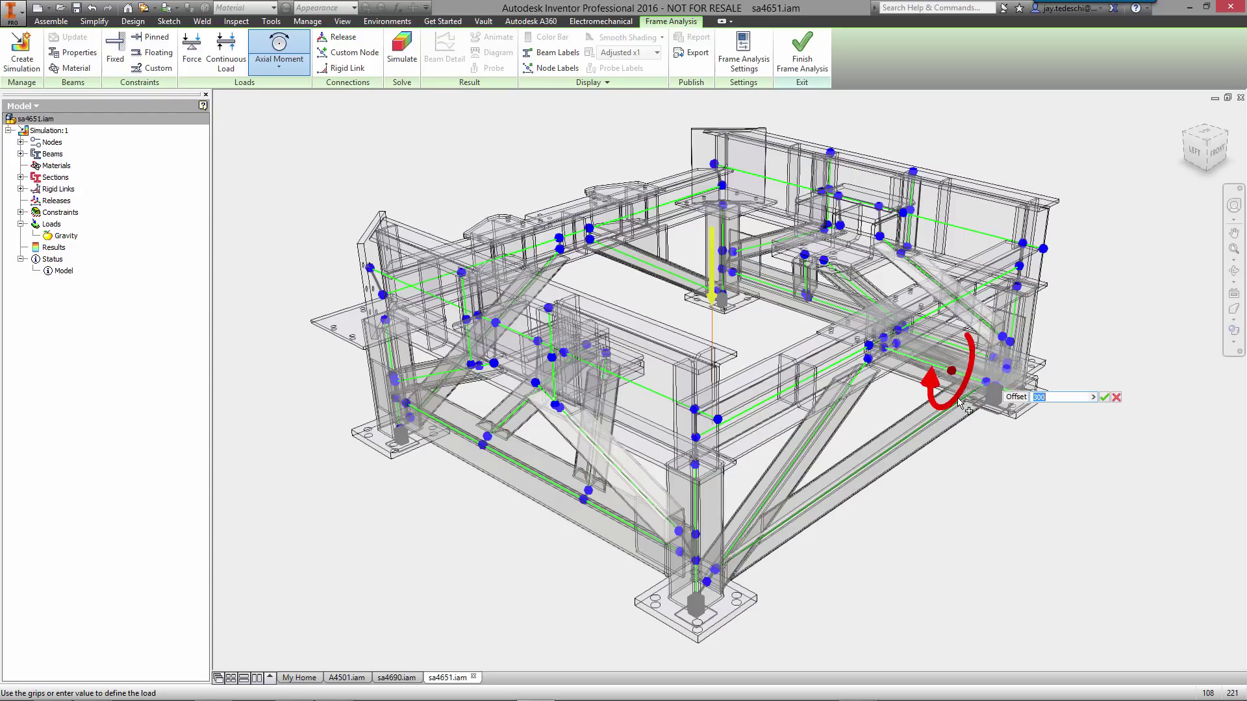
pyautogui.click(1103, 398)
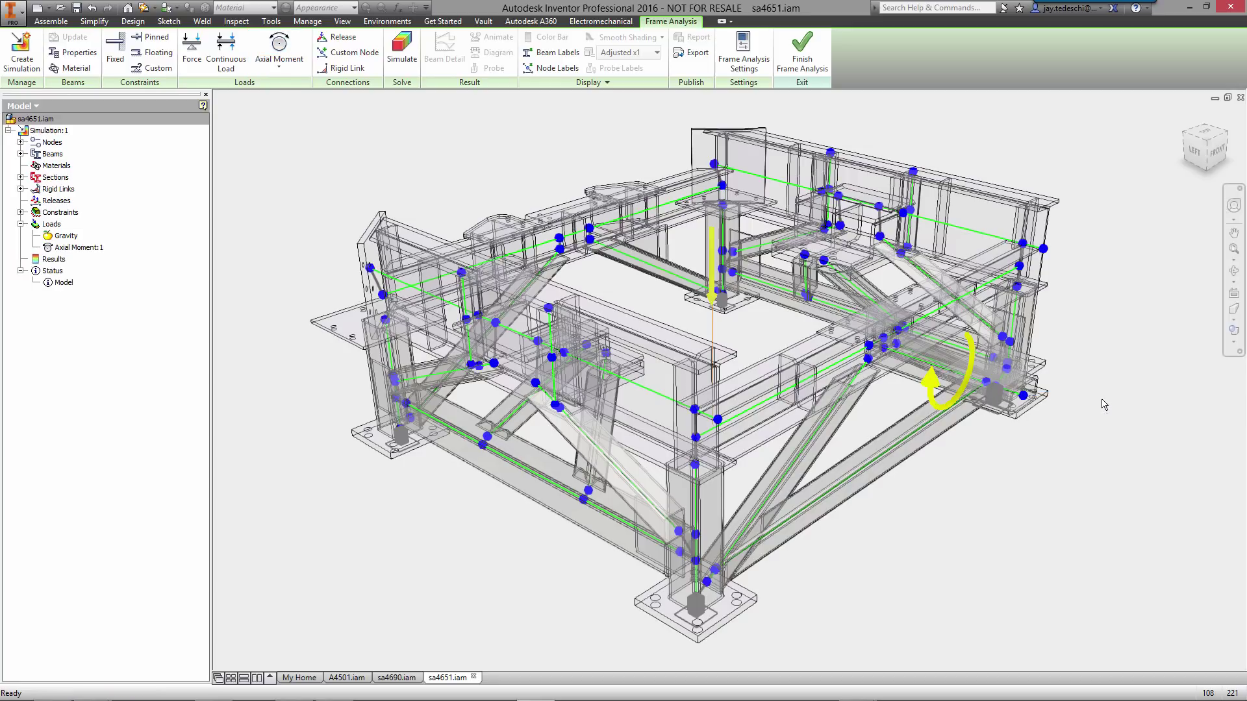
# - Edit the axial moment to change its moment value to 52
pyautogui.click(934, 388)
pyautogui.rightClick(933, 388)
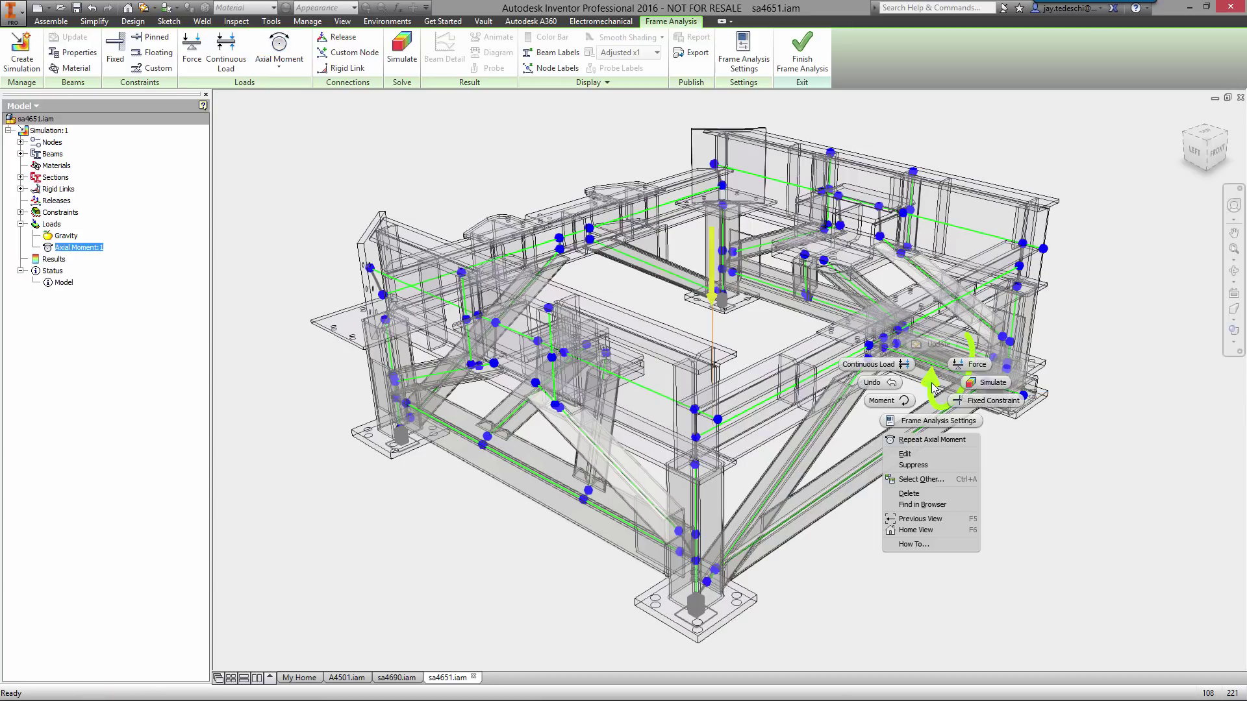
pyautogui.click(931, 455)
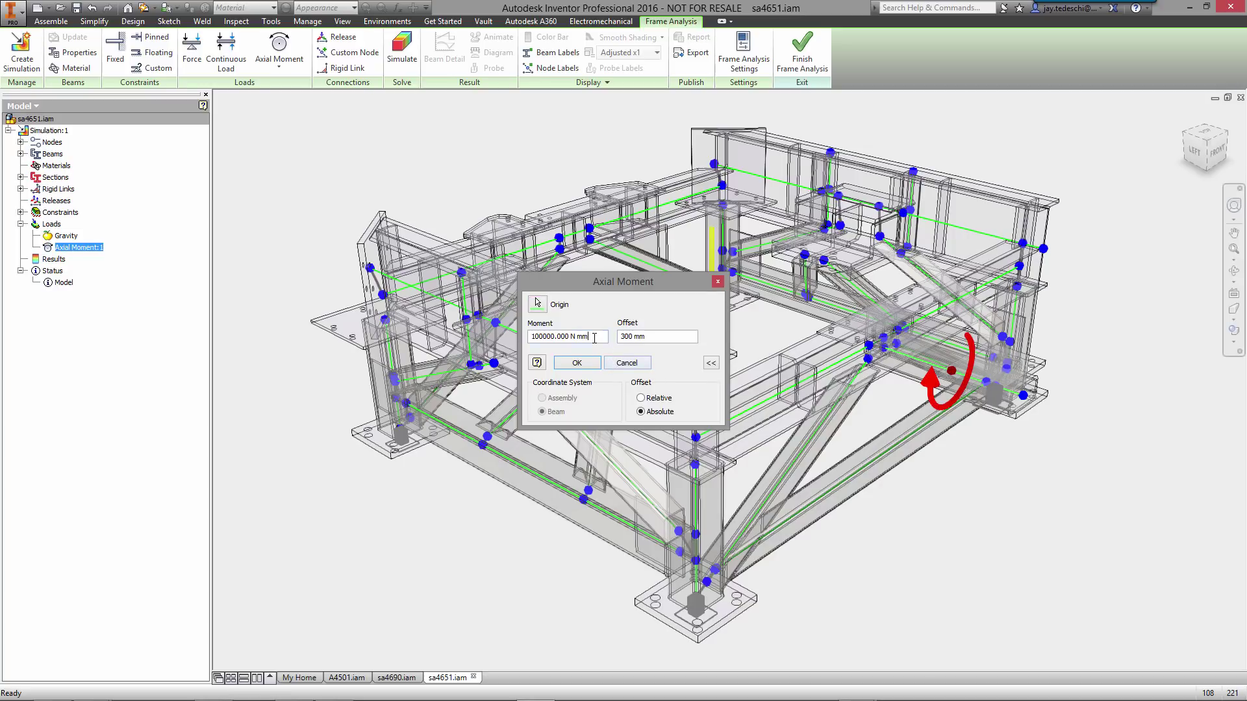
pyautogui.moveTo(594, 338); pyautogui.dragTo(528, 338)
pyautogui.write('520000')
pyautogui.click(576, 362)
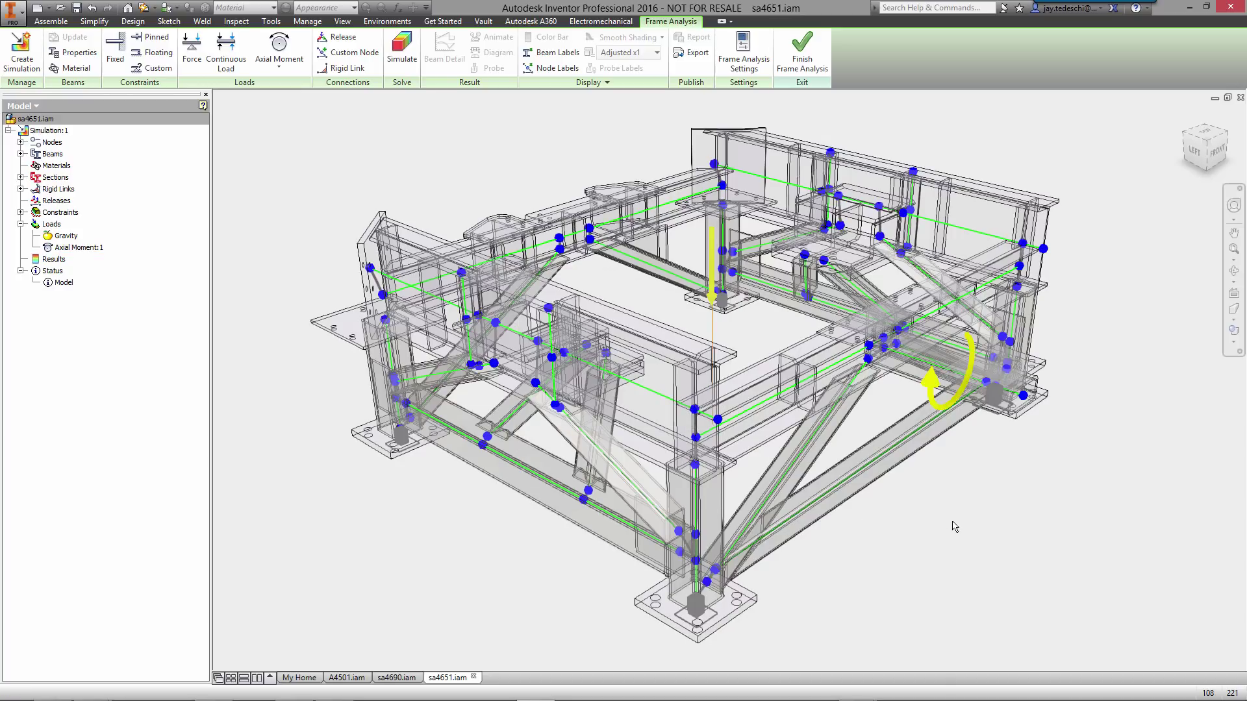
pyautogui.rightClick(976, 500)
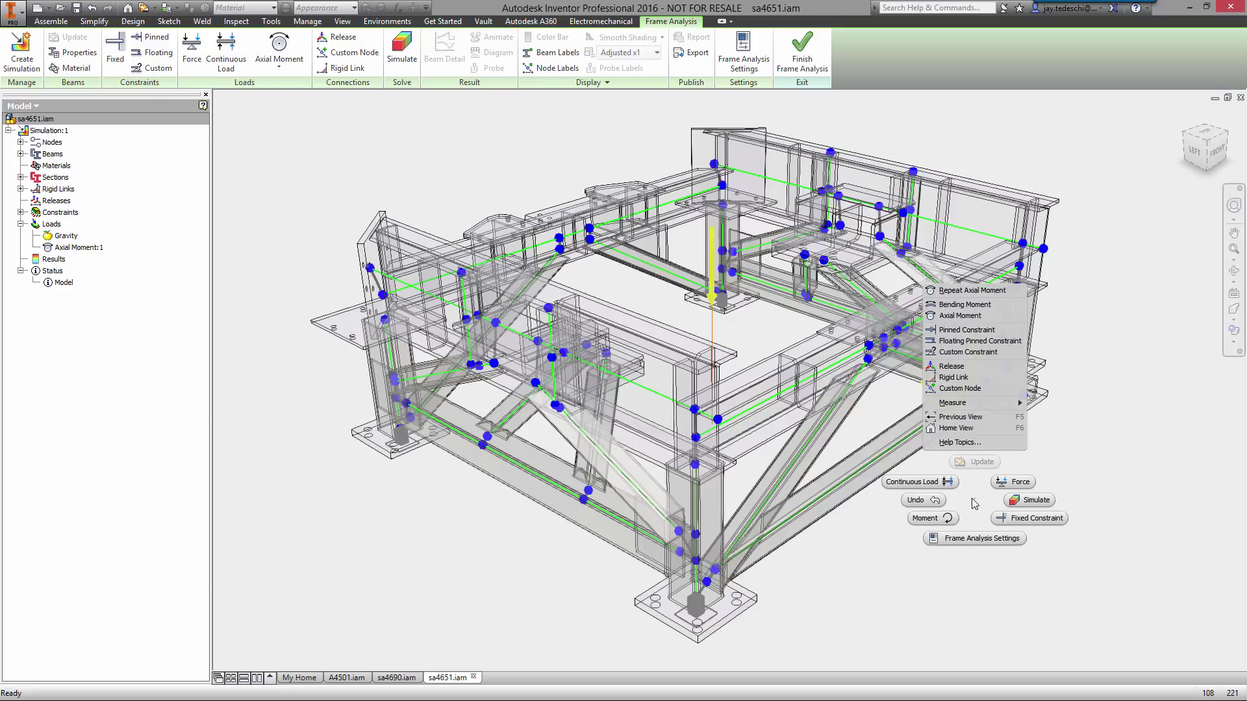
# - Apply a downward continuous load on the right-side beam, from 60 to 105 N/mm at 90 degrees
pyautogui.click(942, 482)
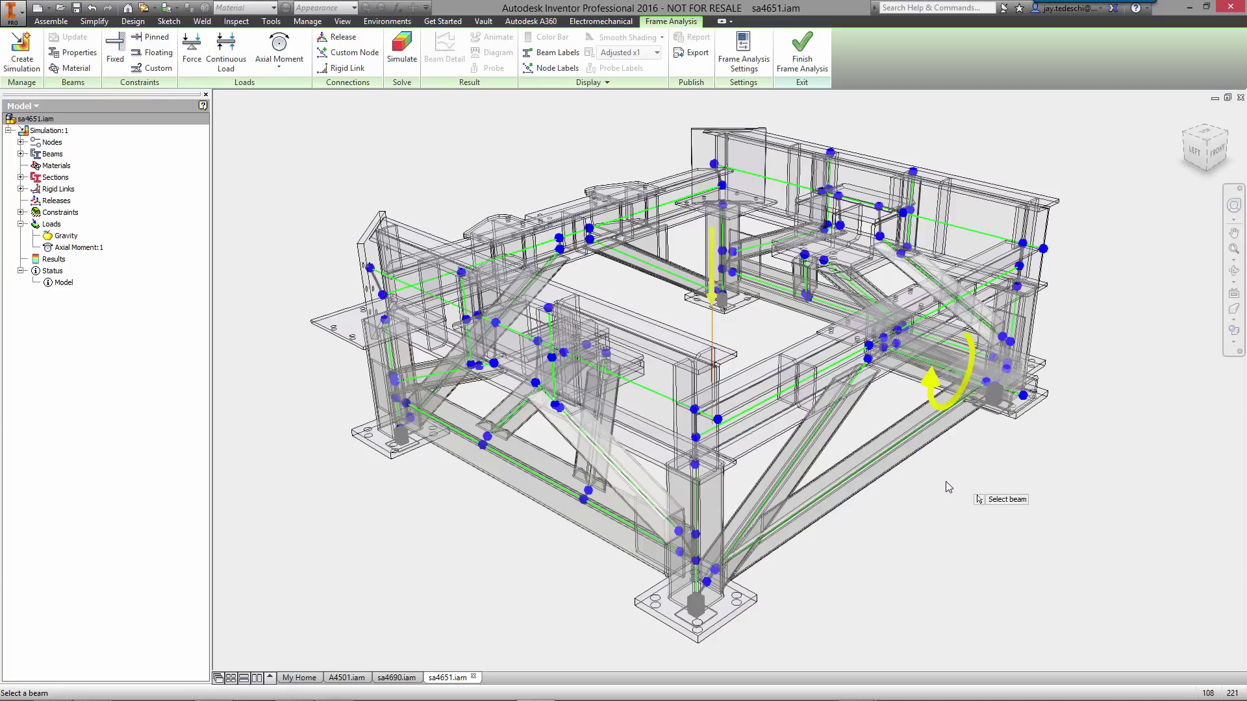
pyautogui.click(1012, 396)
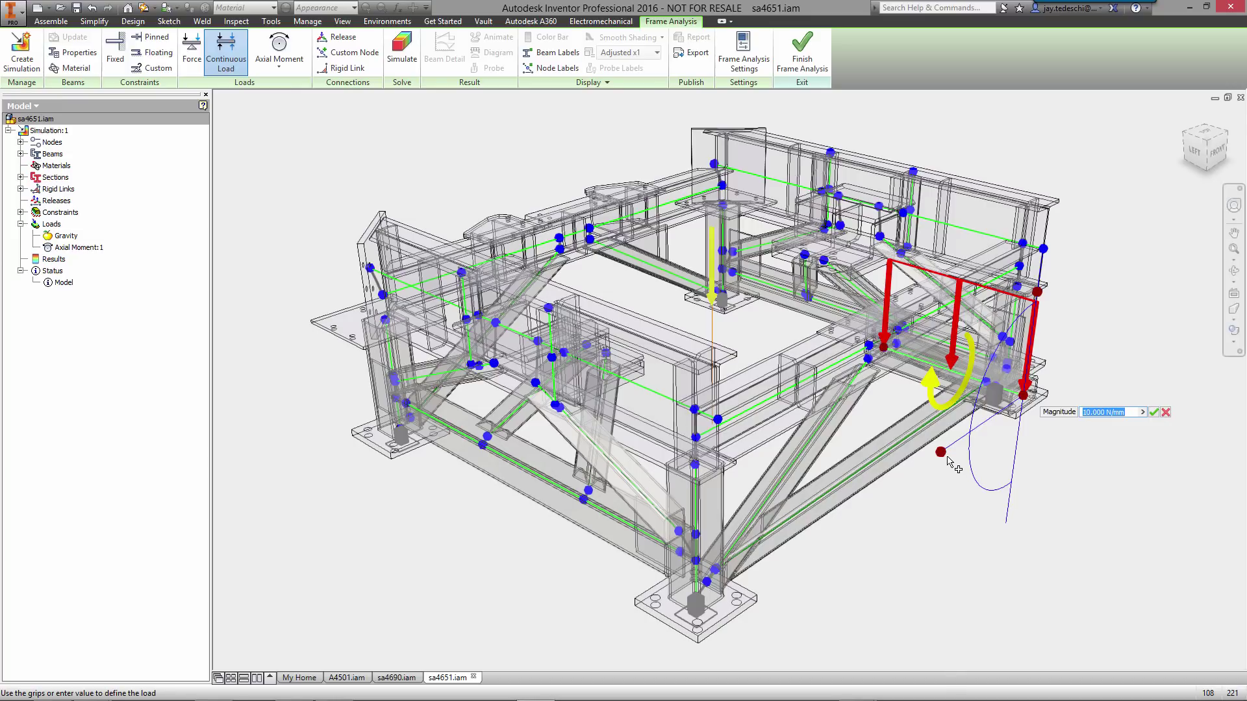
pyautogui.moveTo(943, 458)
pyautogui.moveTo(945, 458); pyautogui.dragTo(1152, 443)
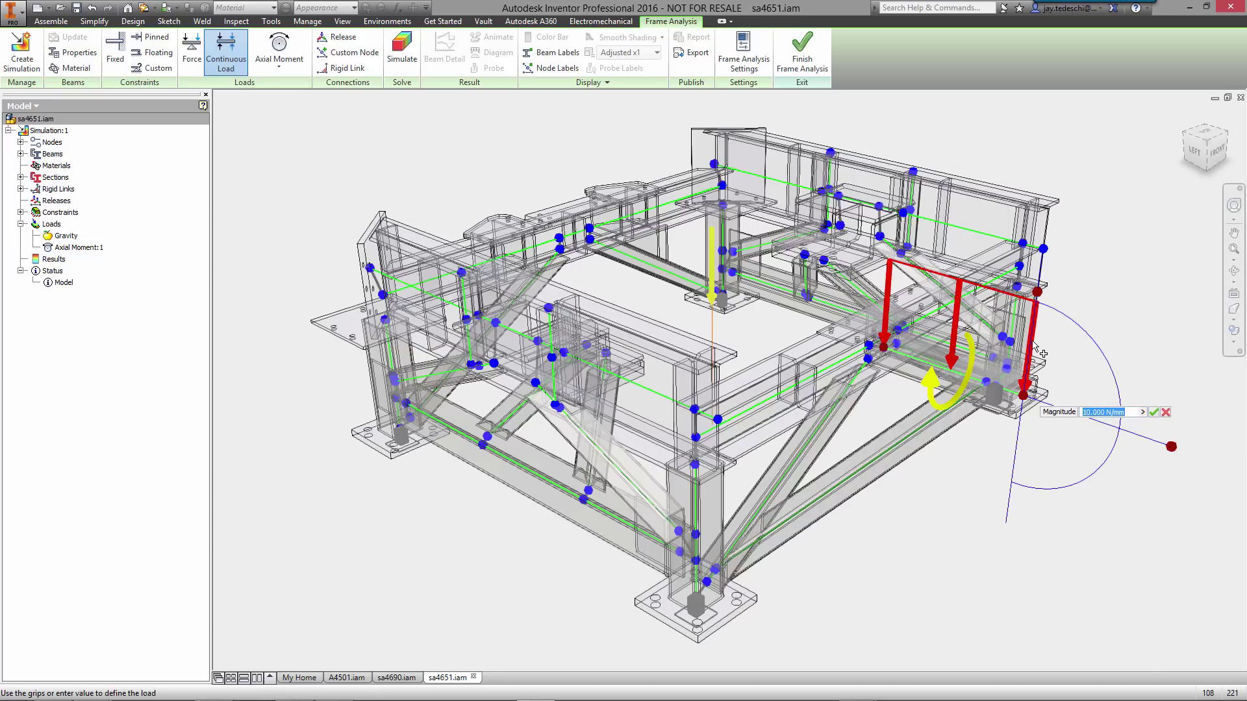
pyautogui.write('60')
pyautogui.press('Tab')
pyautogui.write('105')
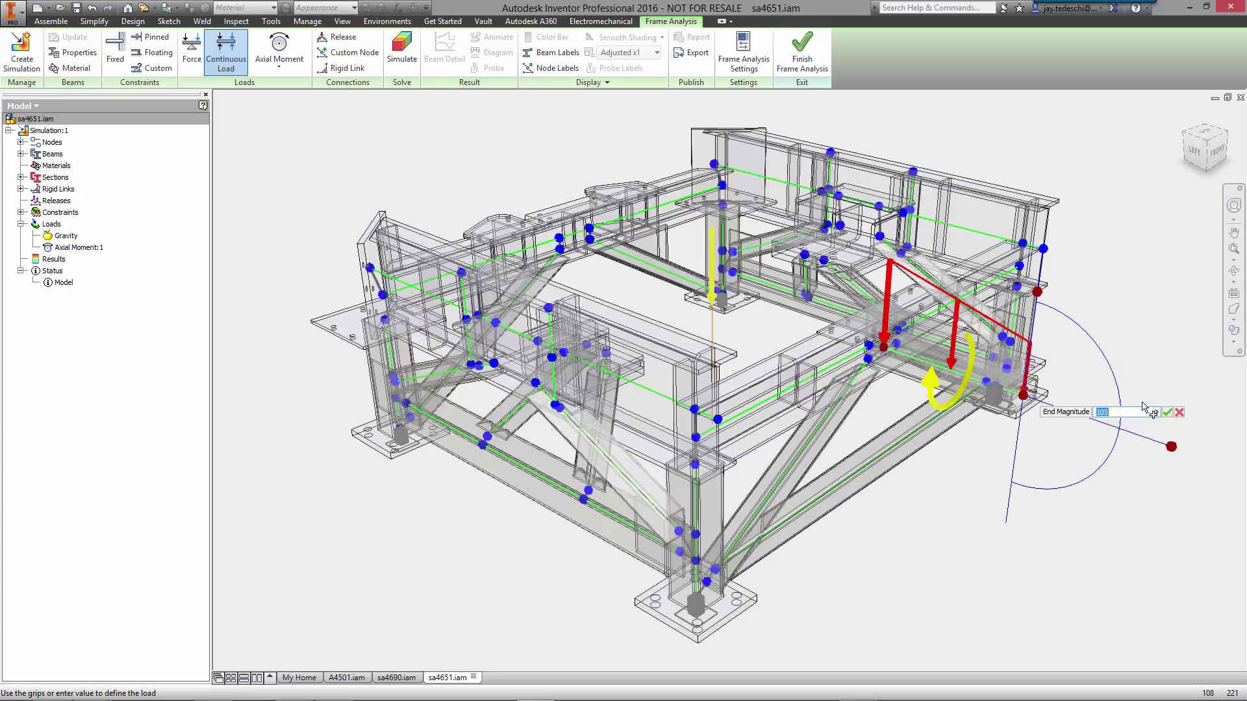
pyautogui.click(1168, 412)
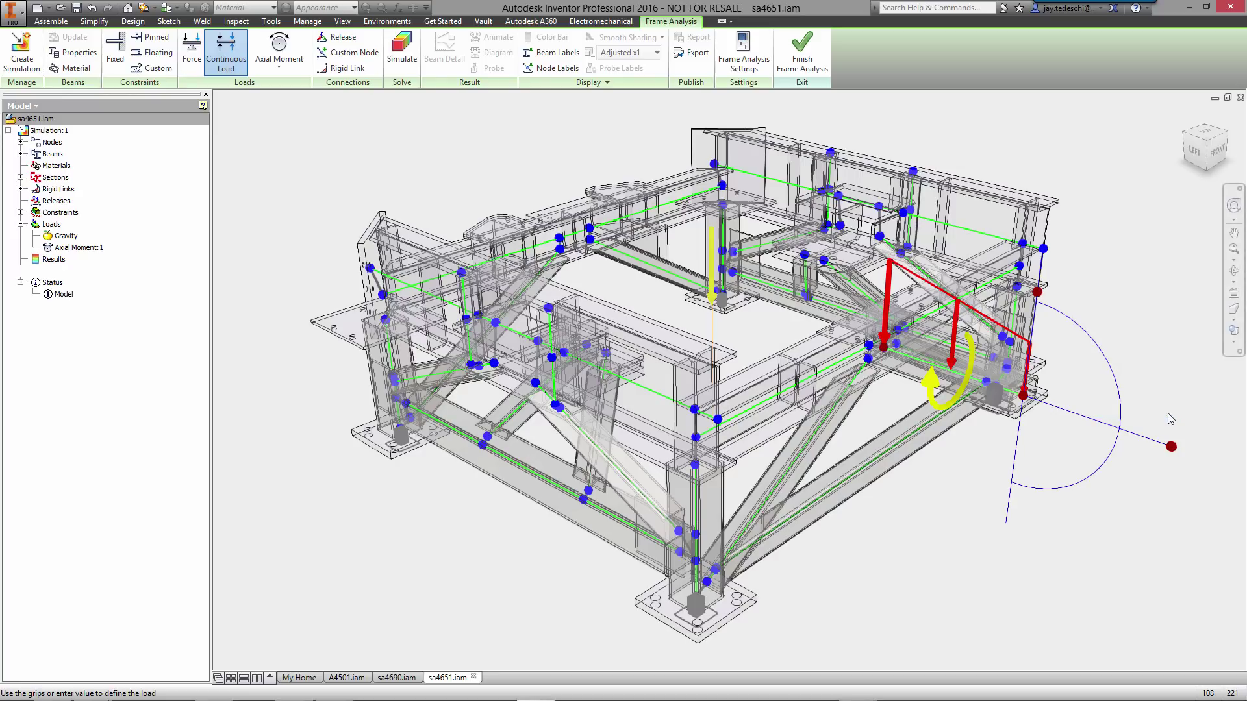
# - Start a point force at a node on the right side of the frame
pyautogui.rightClick(992, 466)
pyautogui.click(1018, 452)
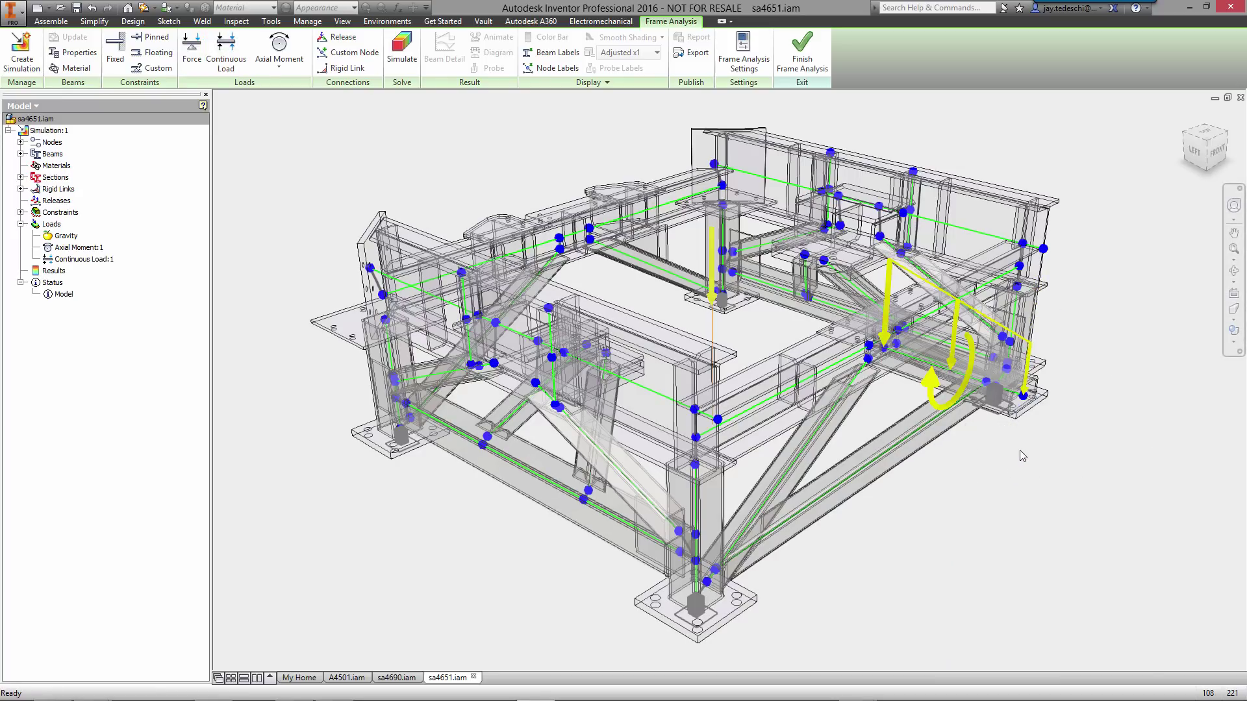
pyautogui.click(869, 348)
# - Set the first force to 404 N with a 270° plane angle
pyautogui.moveTo(778, 394); pyautogui.dragTo(752, 306)
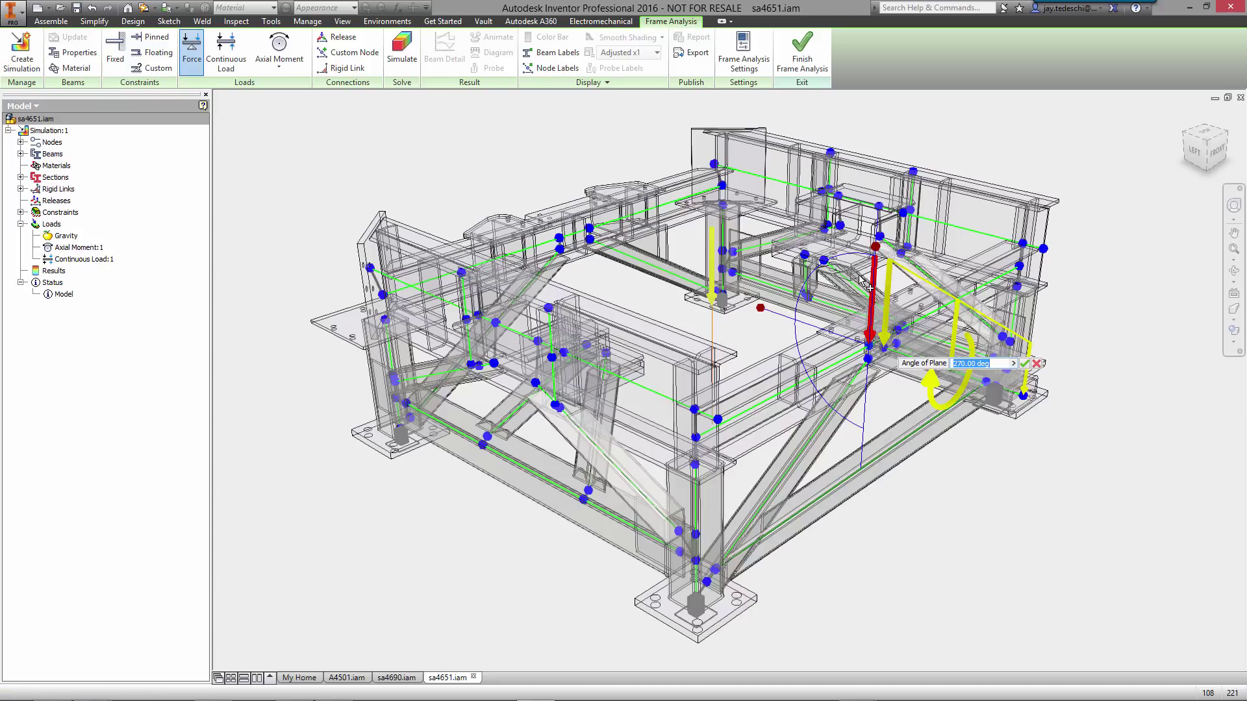
pyautogui.click(876, 299)
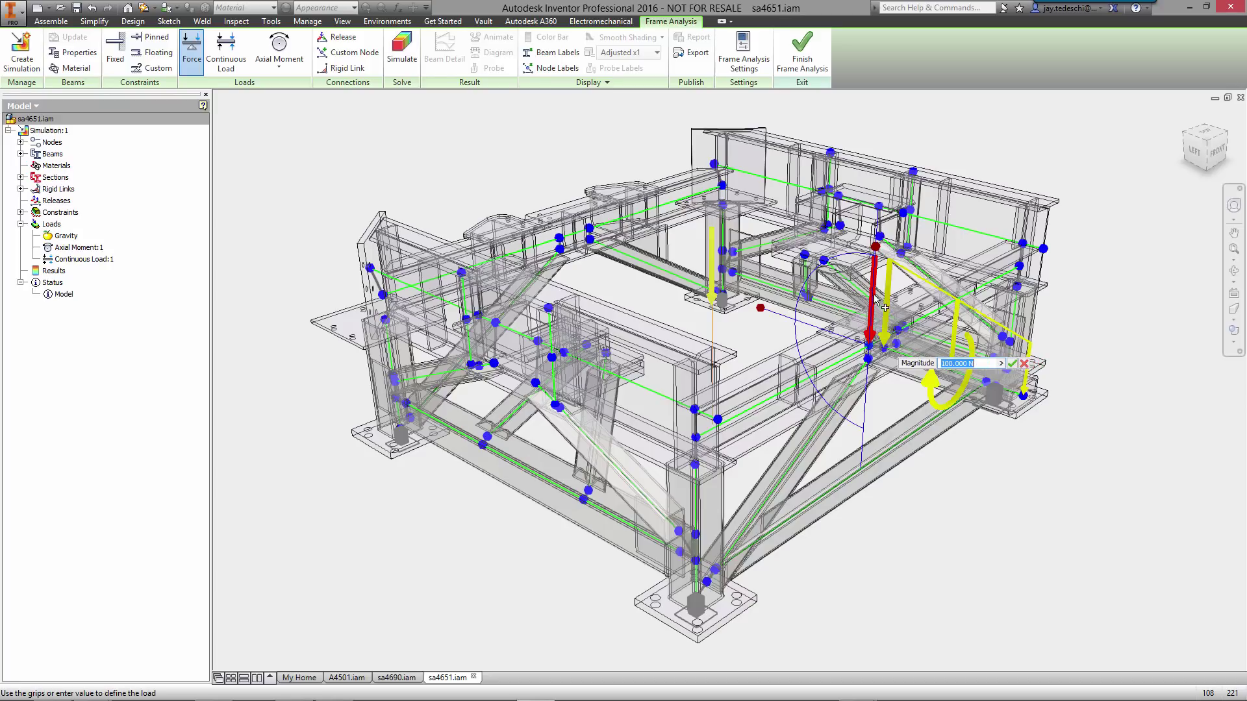
pyautogui.write('4047')
pyautogui.click(1012, 364)
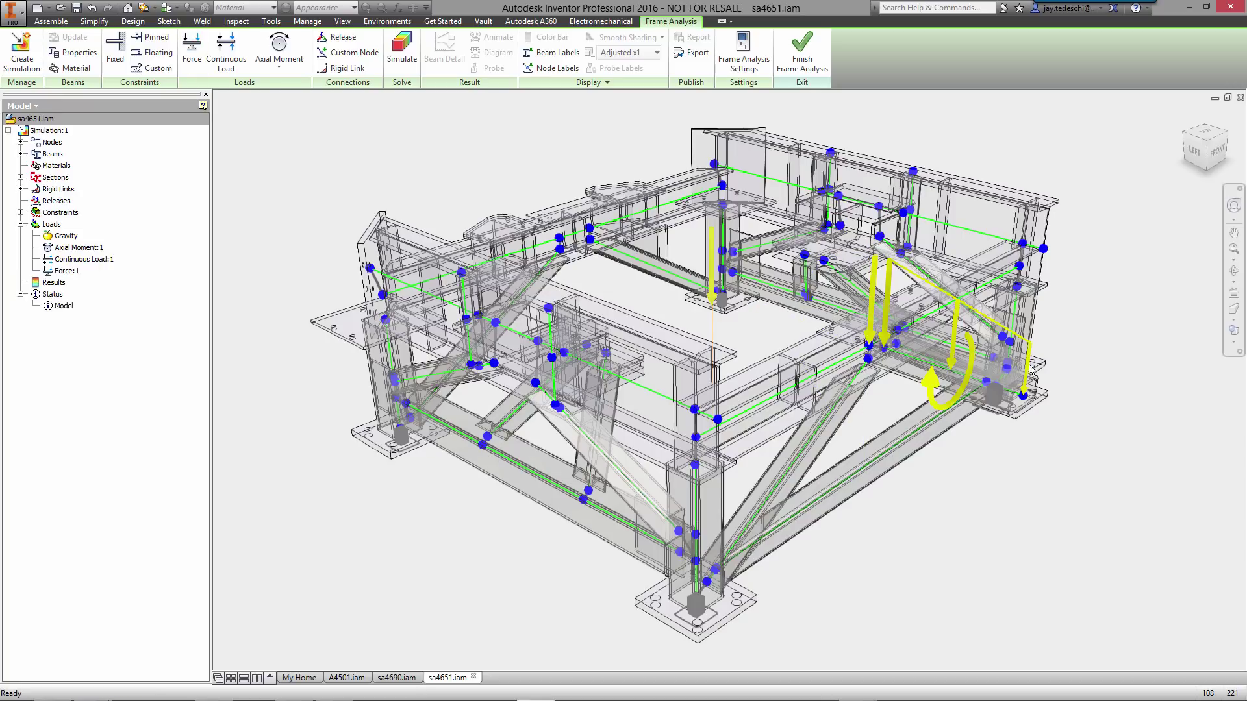
# - Add a second 404 N force at the neighbouring node with a 270° plane angle
pyautogui.rightClick(1077, 369)
pyautogui.click(1097, 356)
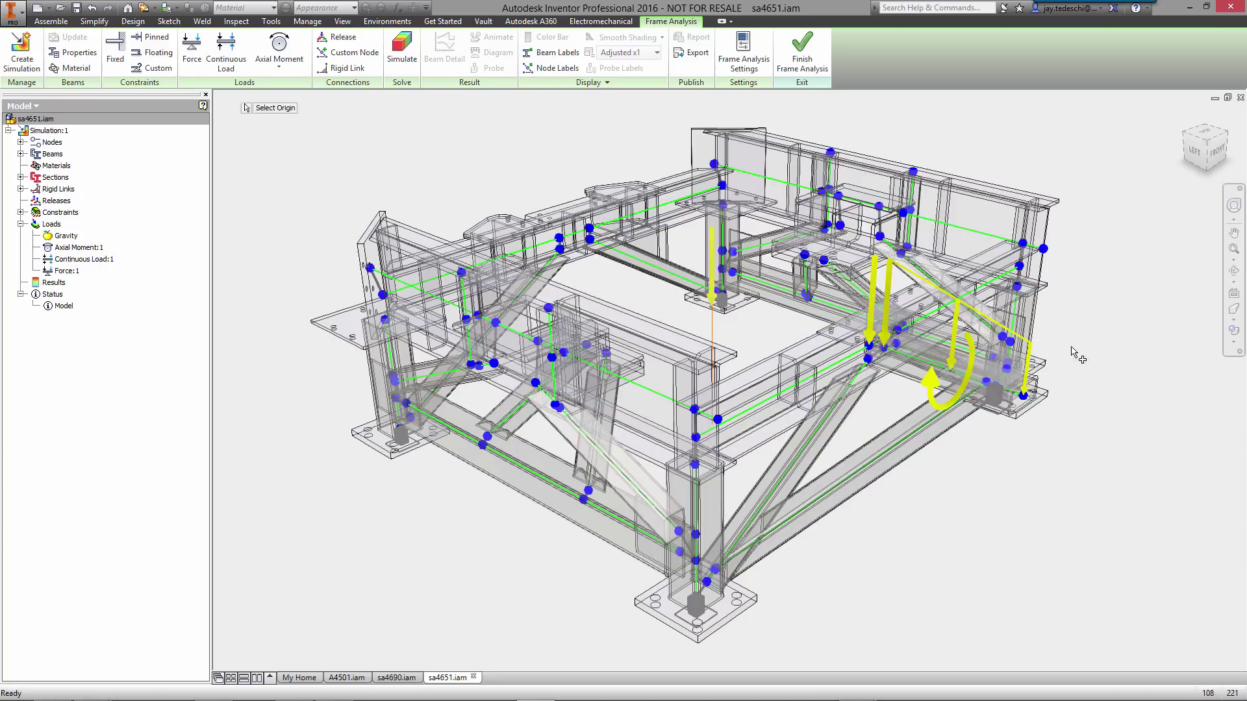
pyautogui.click(898, 330)
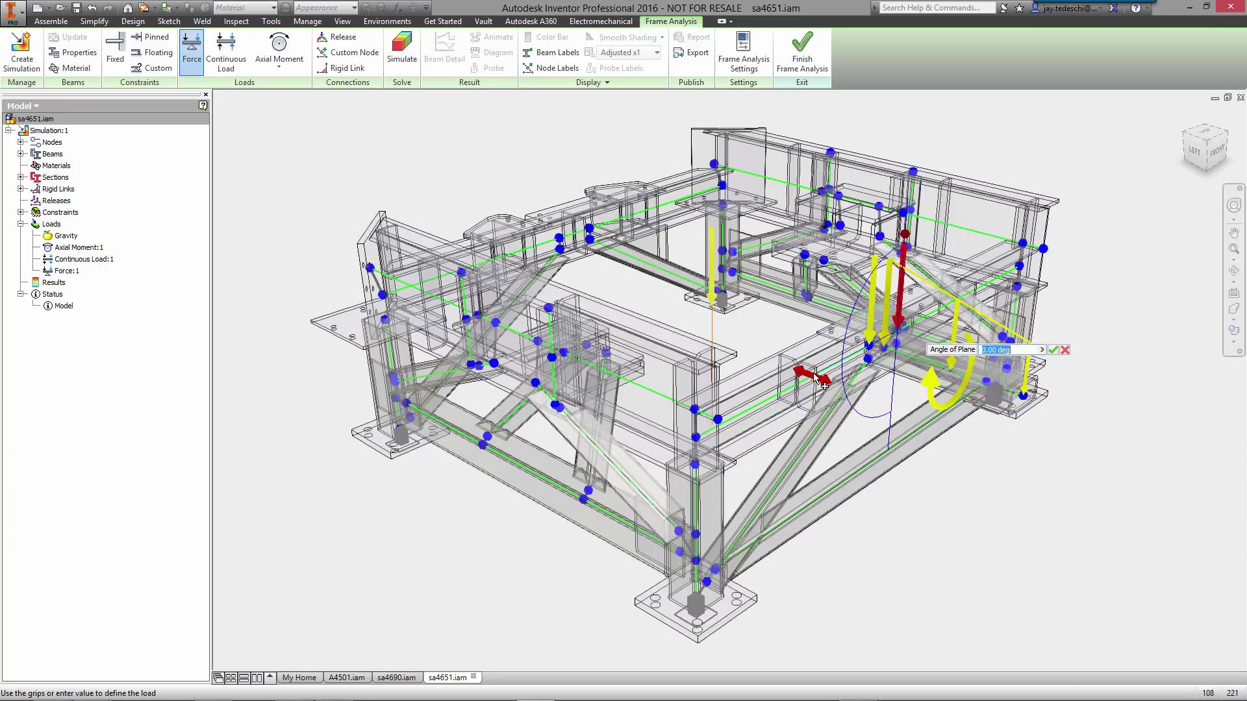
pyautogui.moveTo(816, 379); pyautogui.dragTo(787, 293)
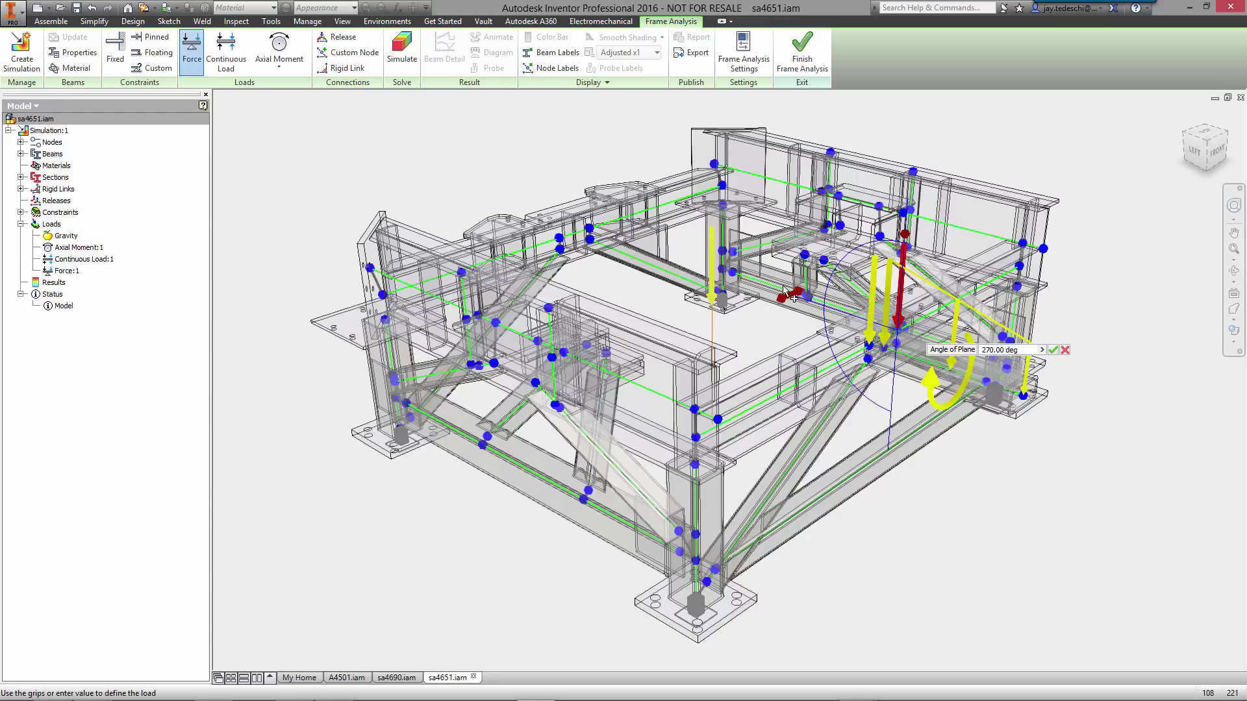
pyautogui.moveTo(906, 295)
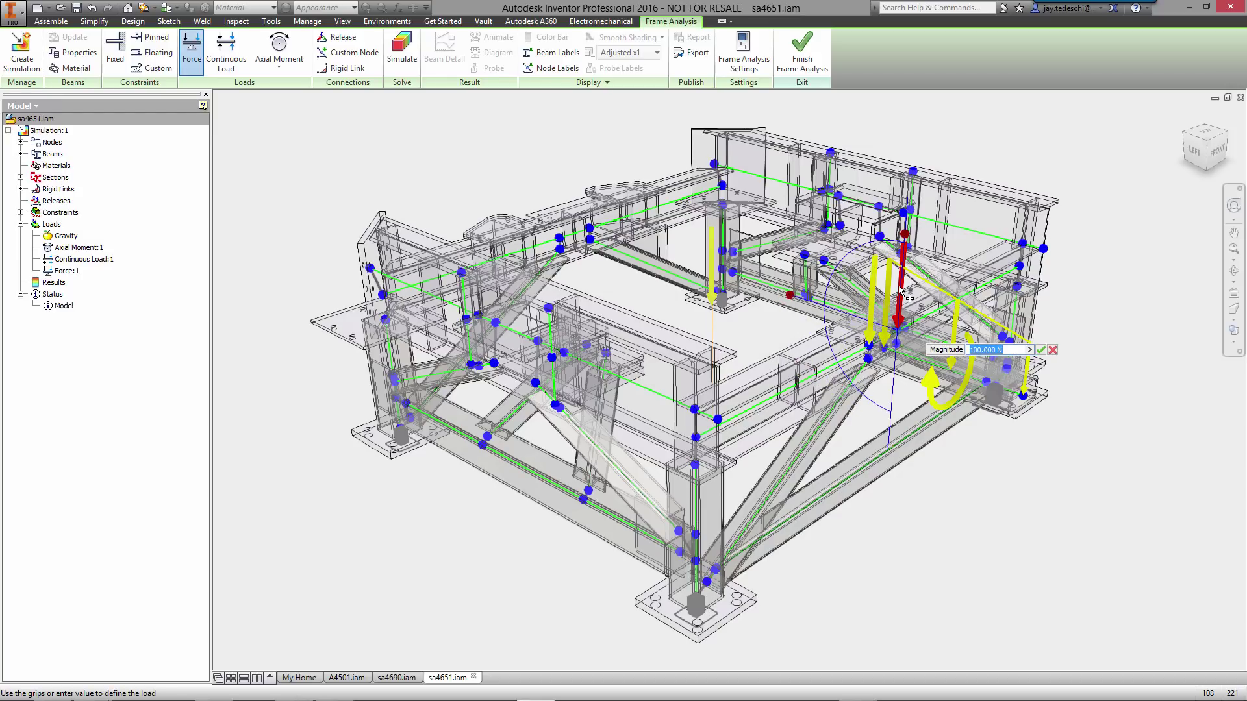
pyautogui.write('4047')
pyautogui.click(1041, 350)
# - Add a 40 N force at a node on the back-left beam with a 75° plane angle
pyautogui.rightClick(652, 304)
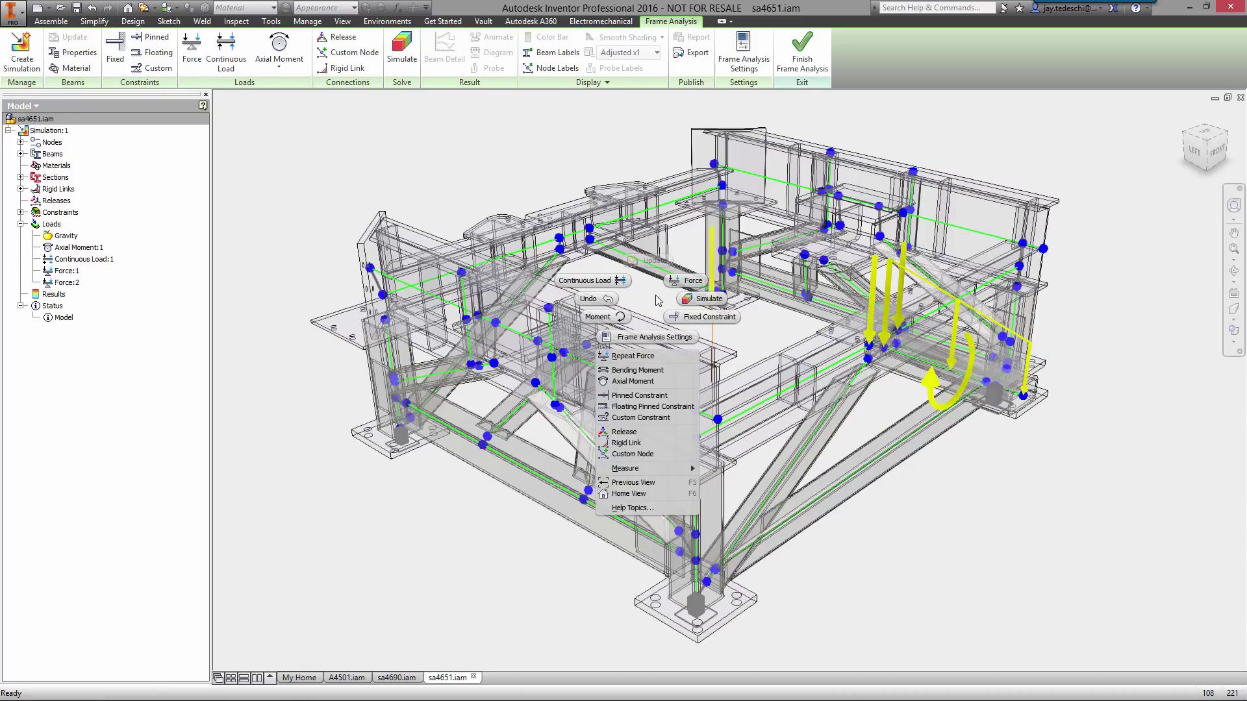
pyautogui.click(684, 280)
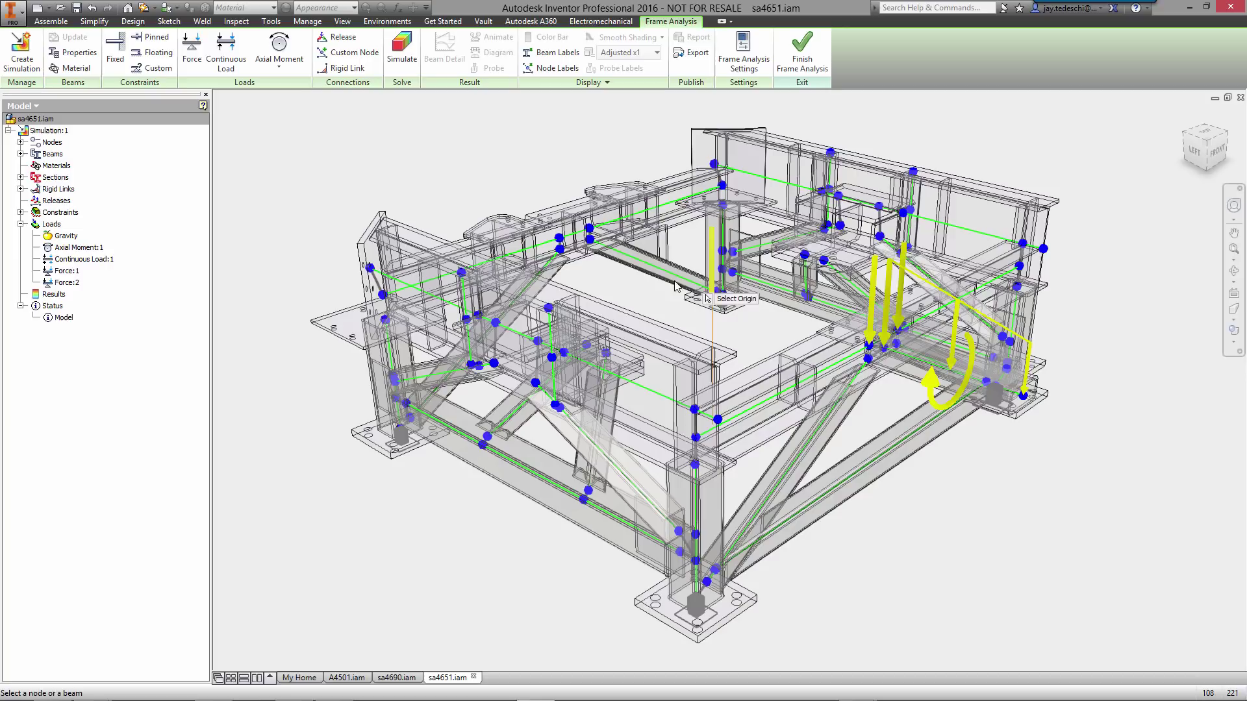
pyautogui.click(560, 238)
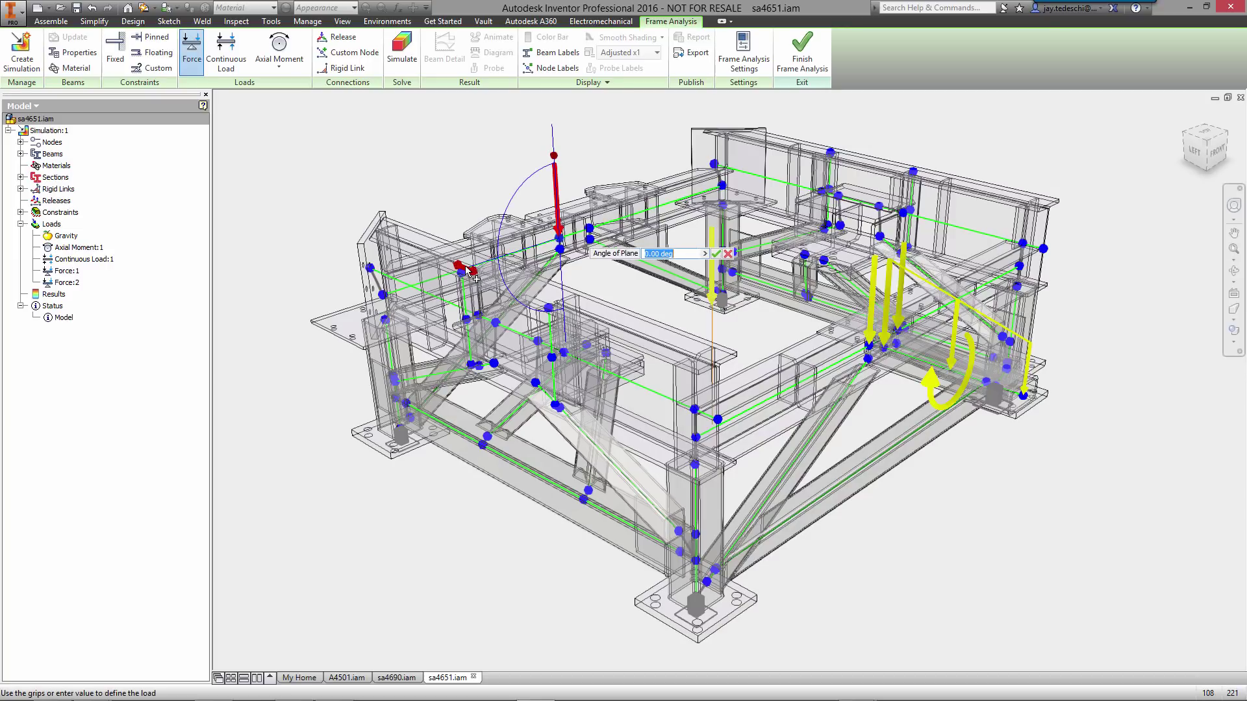
pyautogui.moveTo(468, 268); pyautogui.dragTo(636, 272)
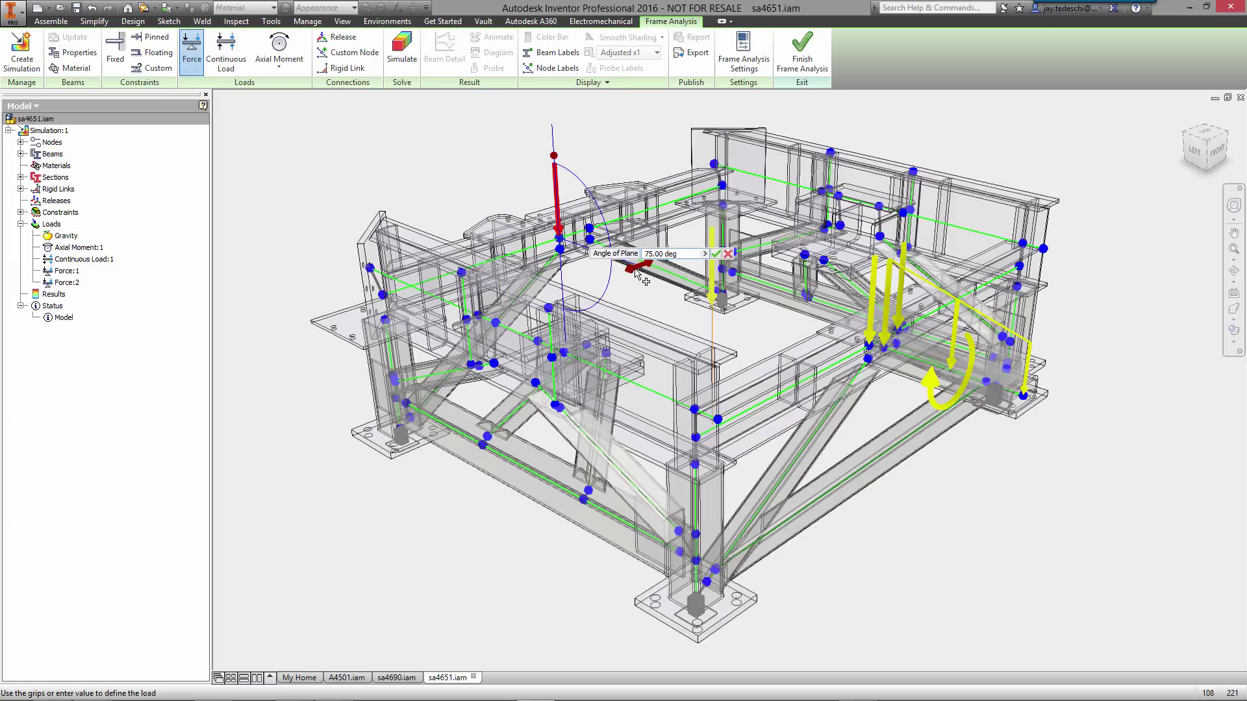
pyautogui.moveTo(560, 198)
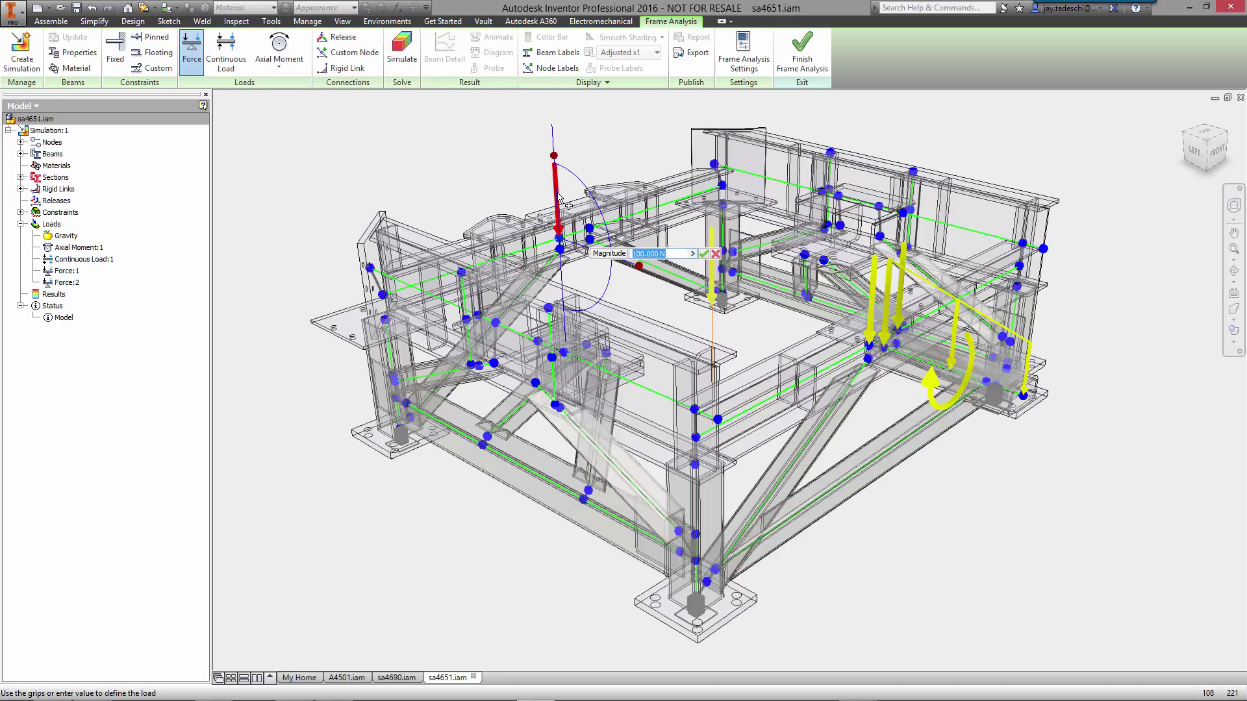
pyautogui.write('4047')
pyautogui.click(705, 255)
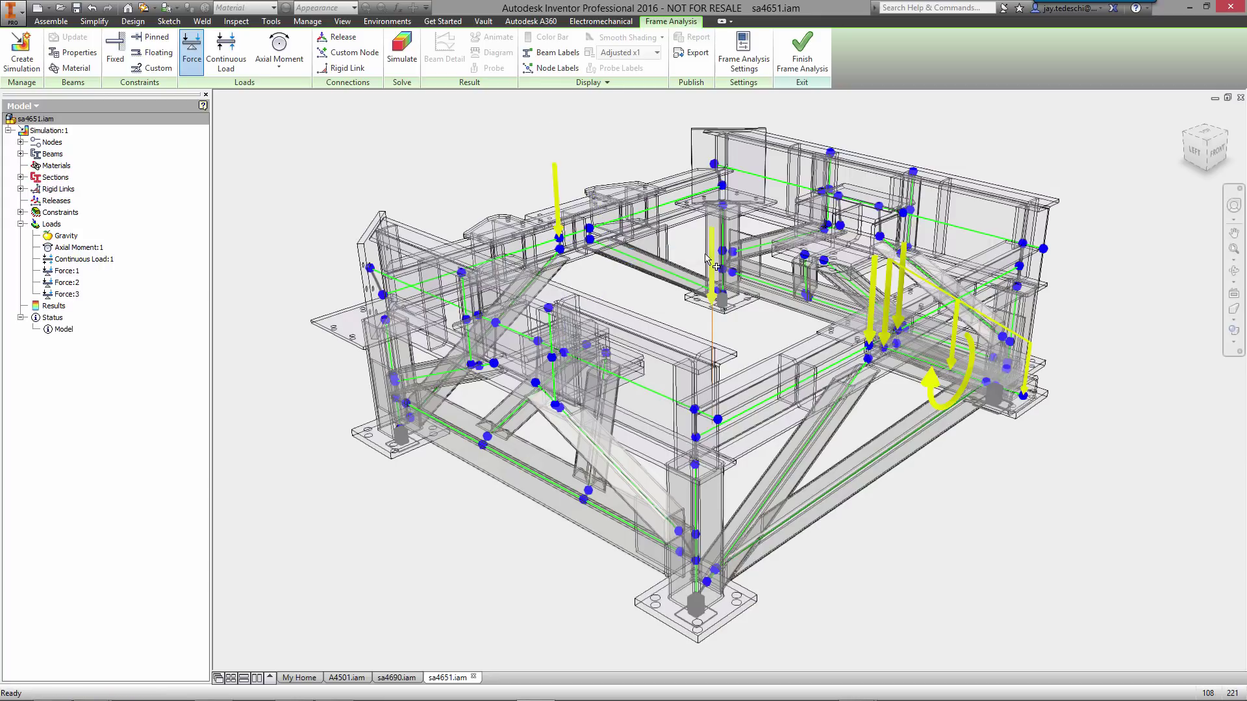
# - Add a fourth 40 N force at the next node along that beam at 90 degrees
pyautogui.rightClick(681, 249)
pyautogui.click(705, 195)
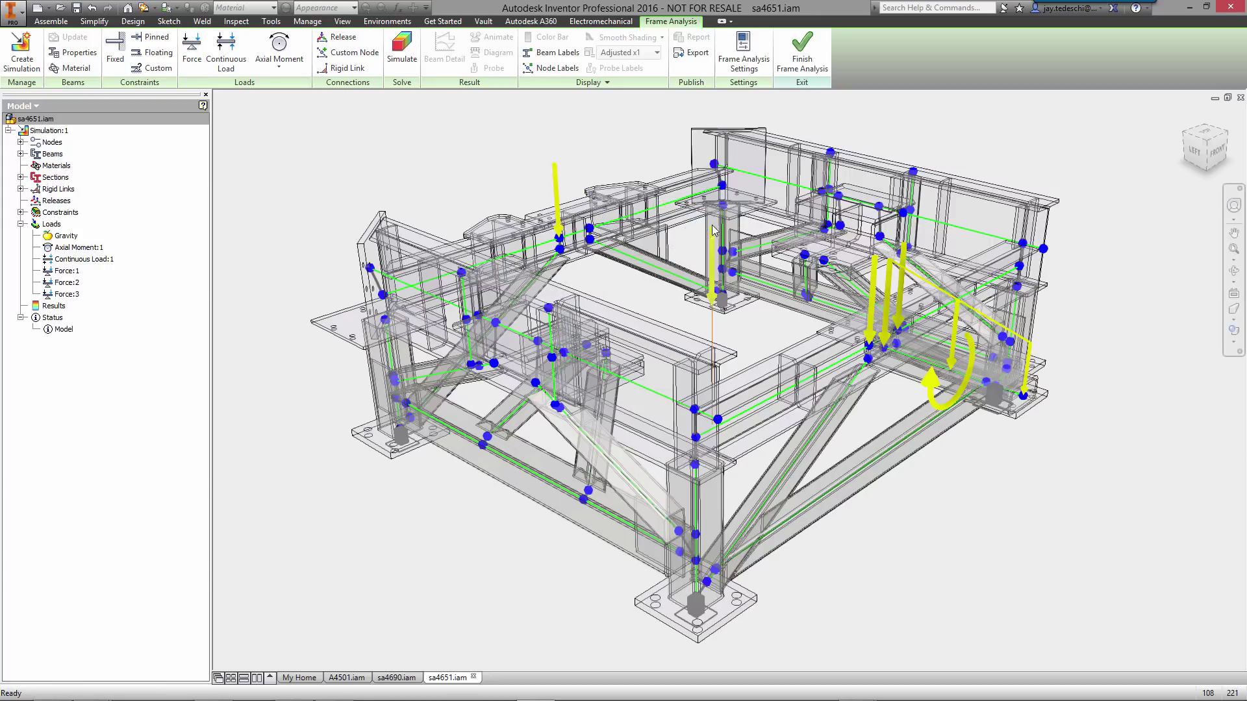
pyautogui.click(590, 229)
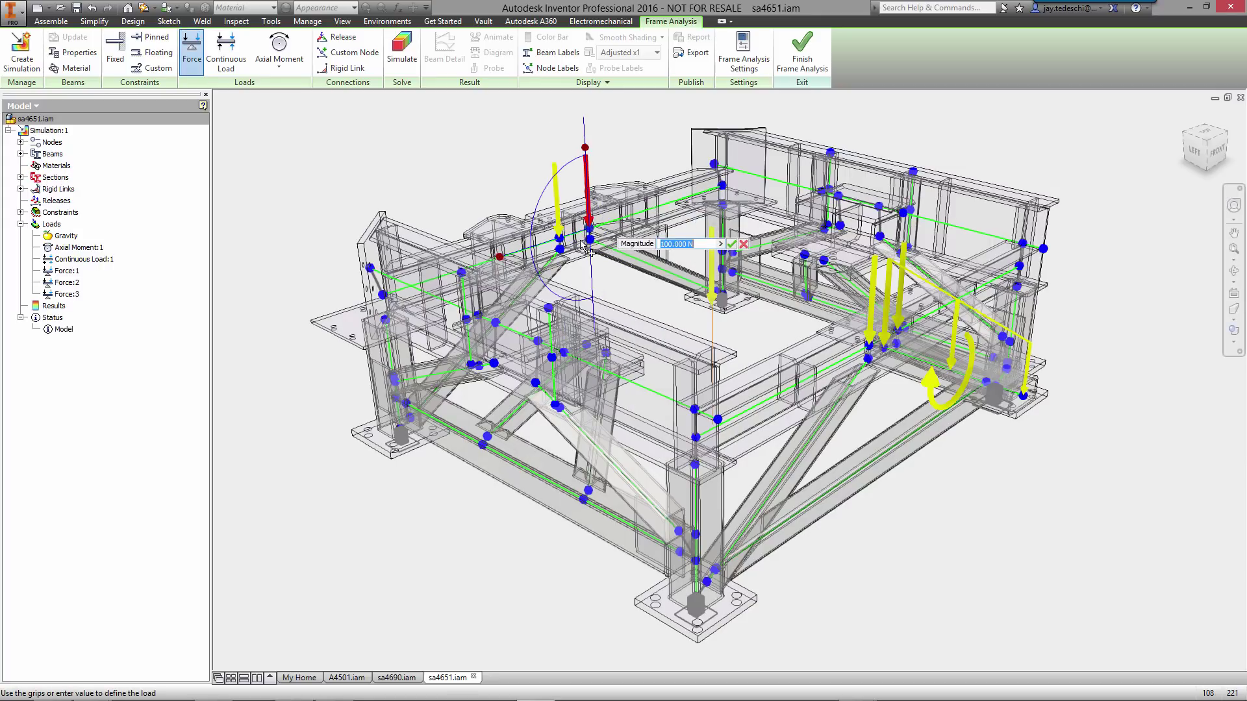
pyautogui.moveTo(505, 261); pyautogui.dragTo(671, 265)
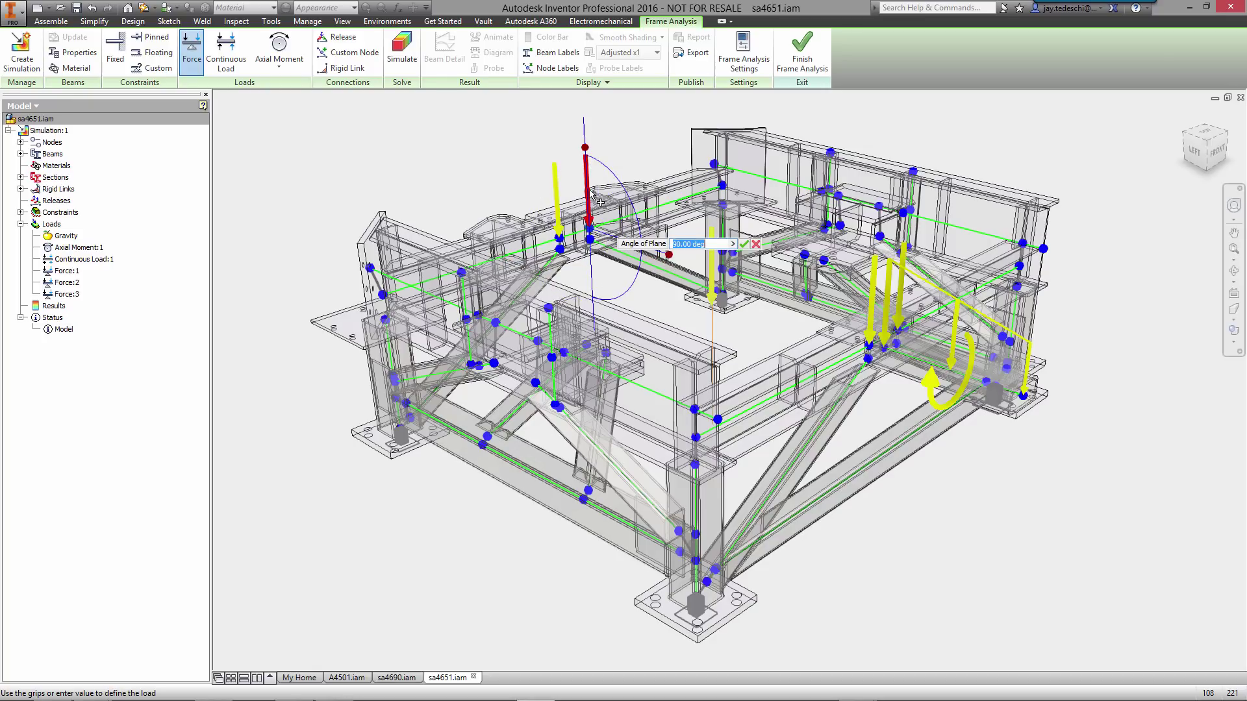
pyautogui.moveTo(591, 195)
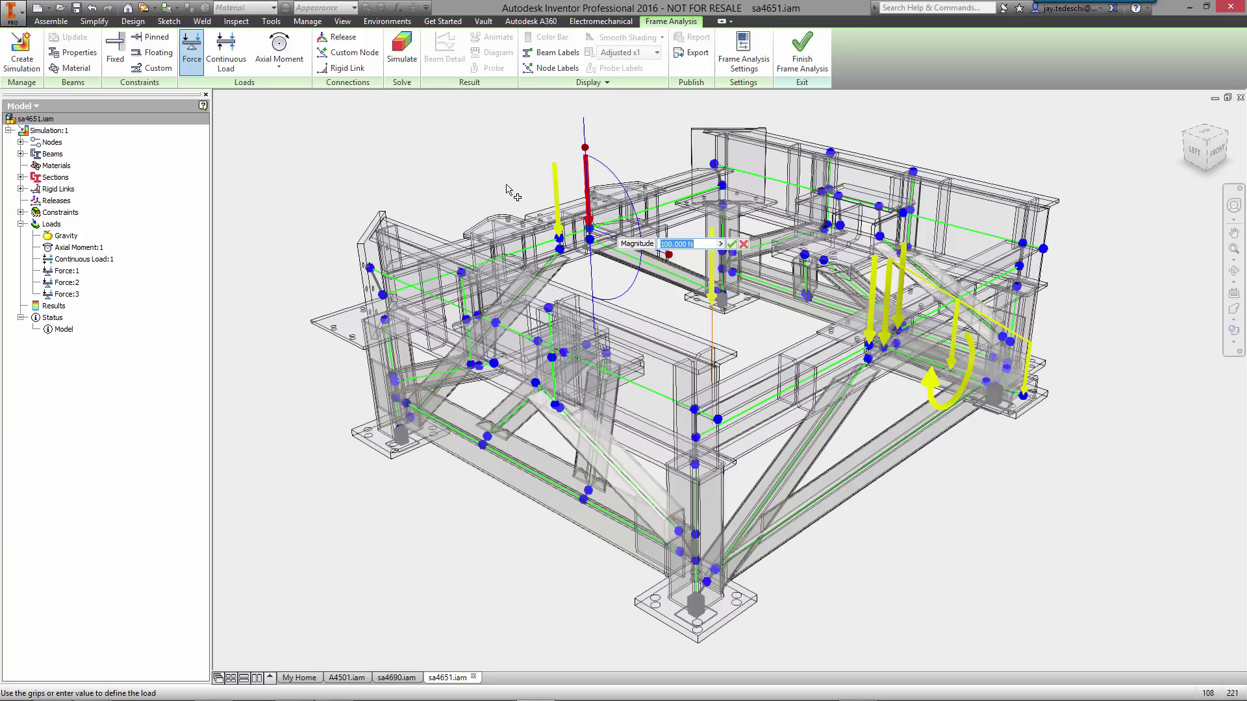
pyautogui.write('4047')
pyautogui.click(733, 244)
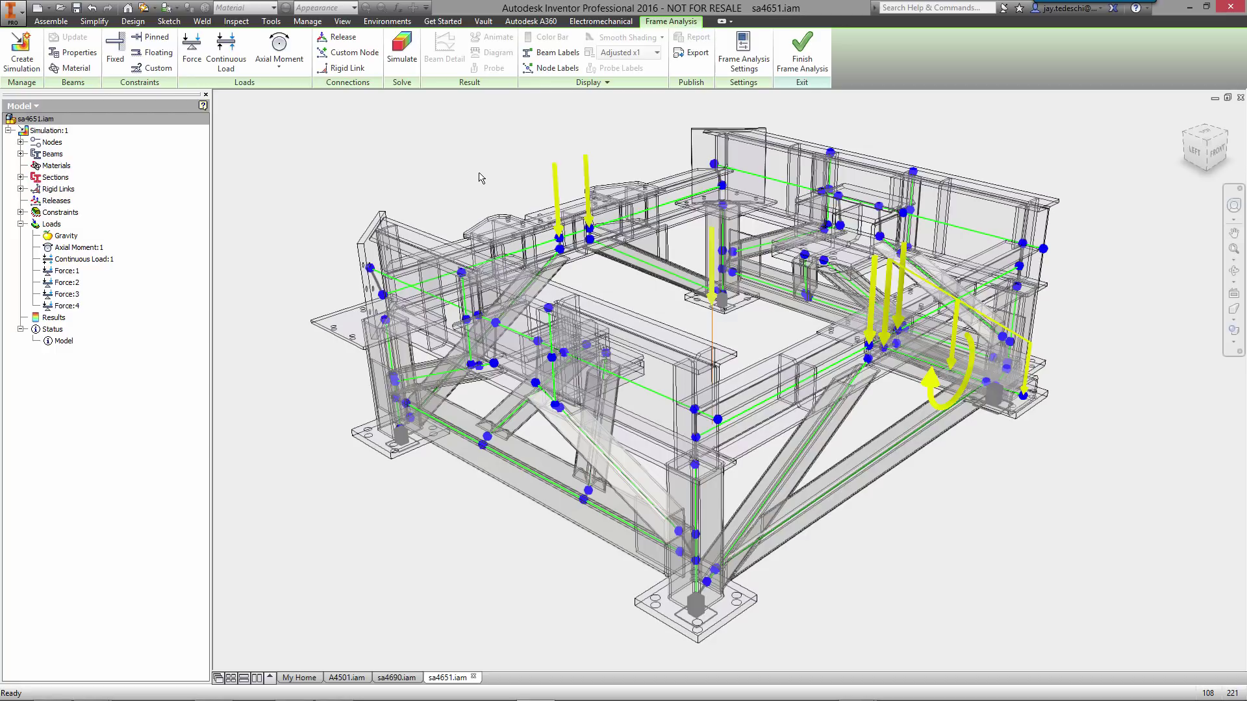
# - Solve the frame analysis and play the Frequency Mode 1 mode-shape animation at 58.06 Hz
pyautogui.click(402, 45)
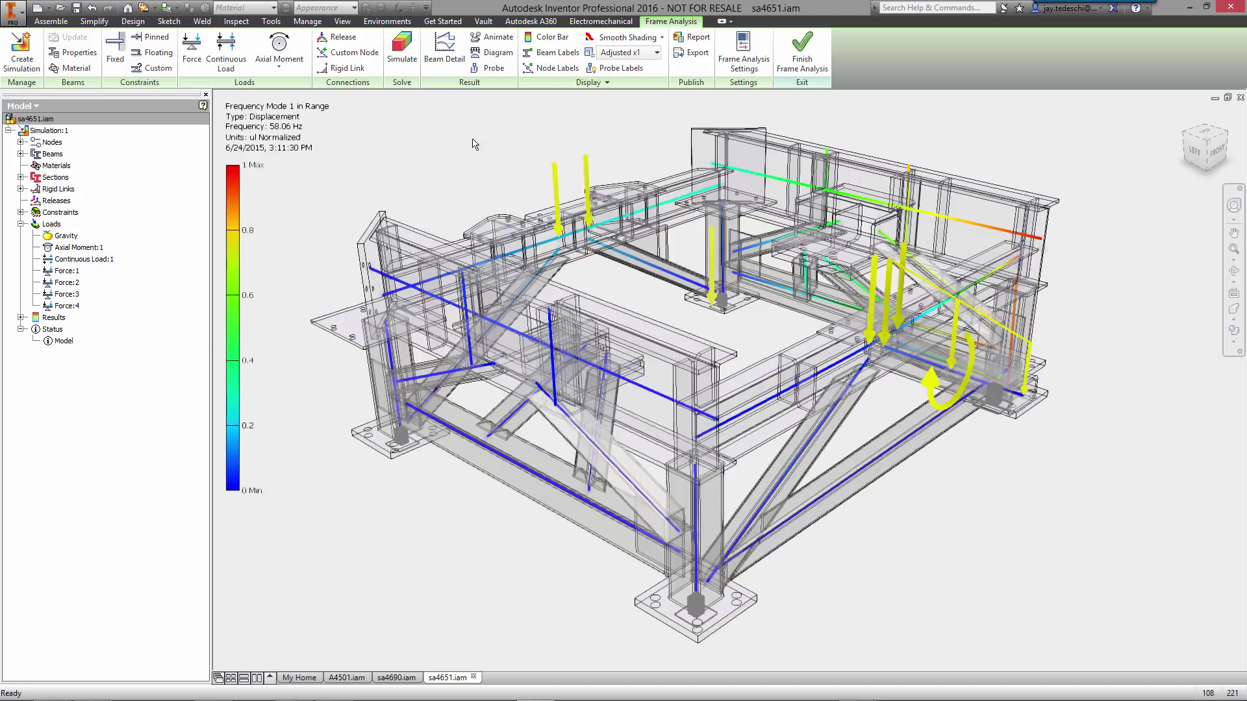
pyautogui.click(492, 37)
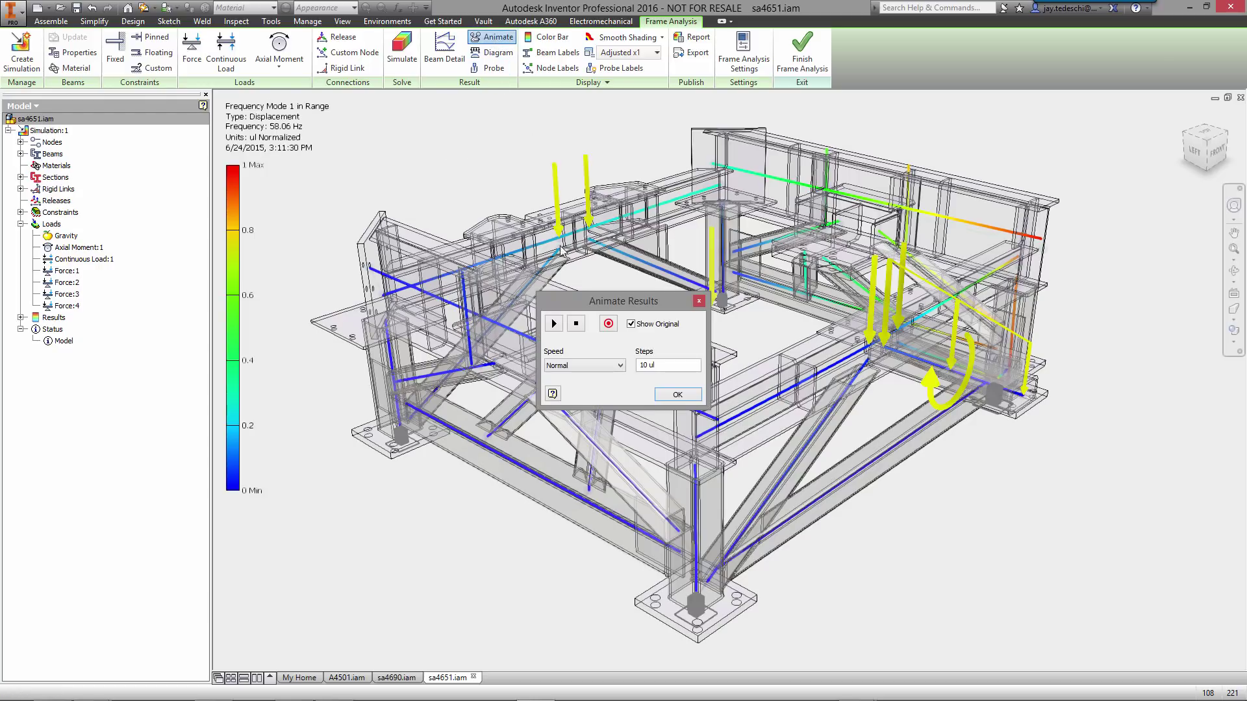
pyautogui.click(554, 324)
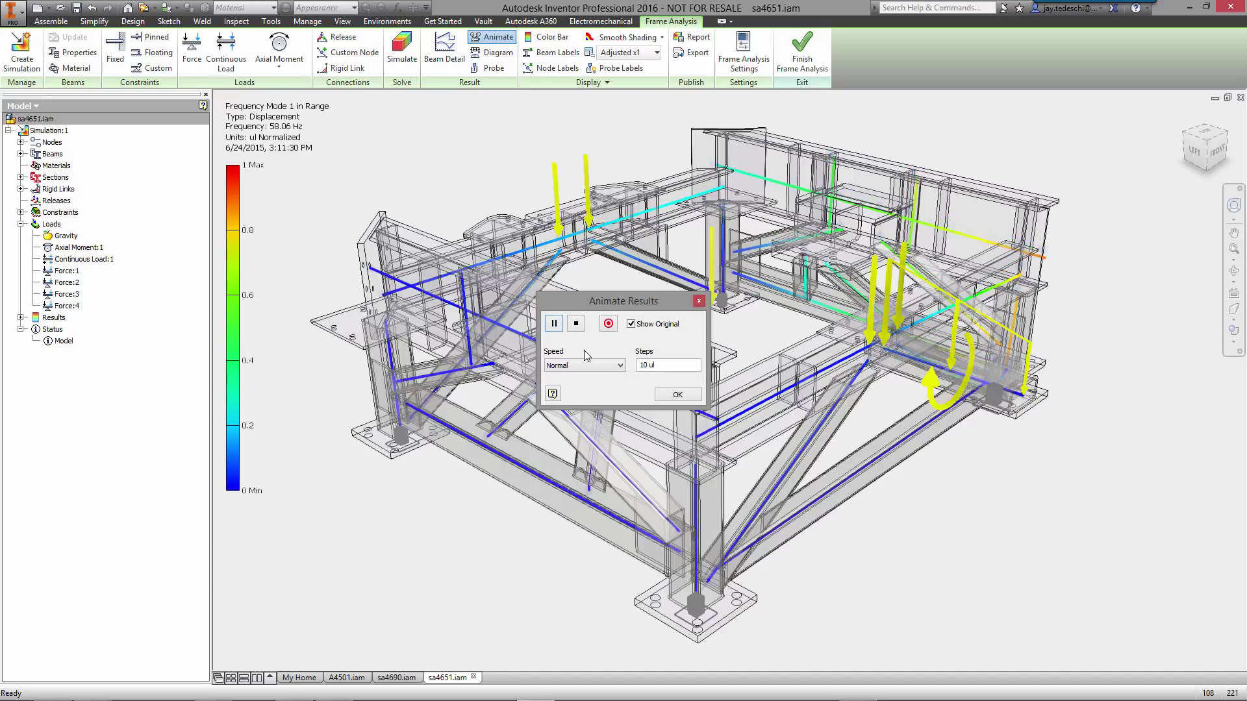
pyautogui.click(681, 393)
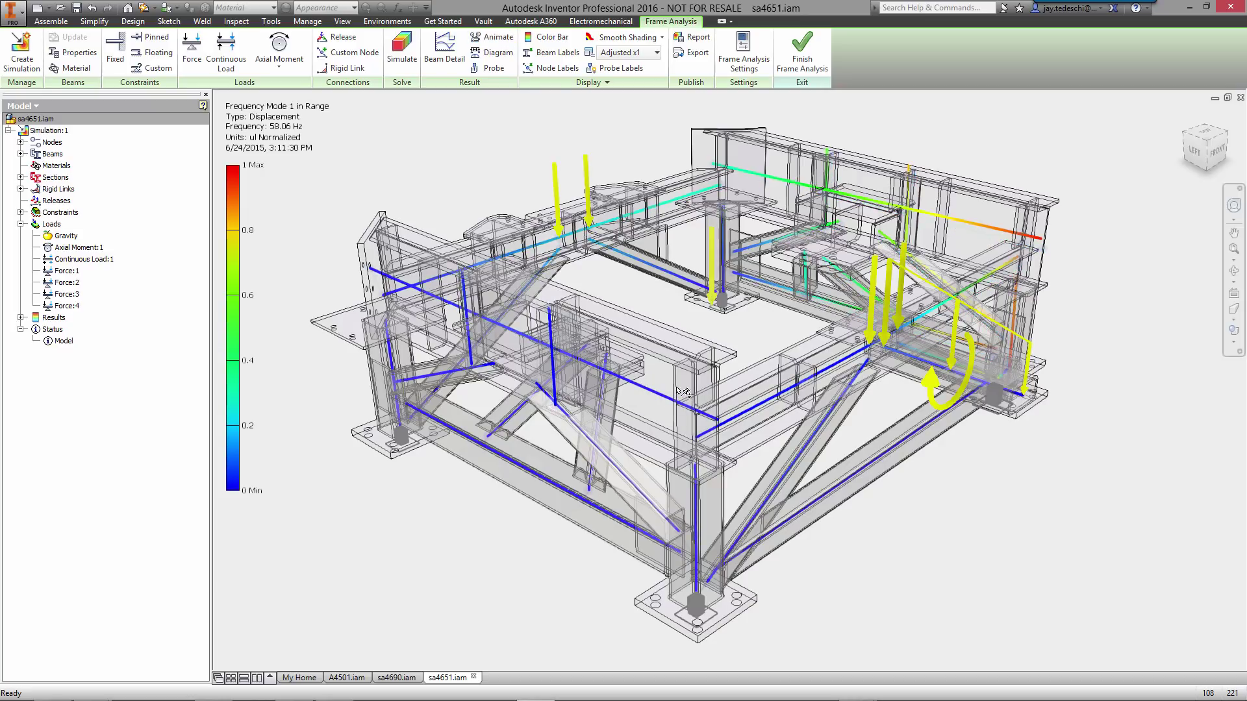
# - Change the deformation display from Adjusted x1 to Actual and activate the Displacement result in mm
pyautogui.click(657, 52)
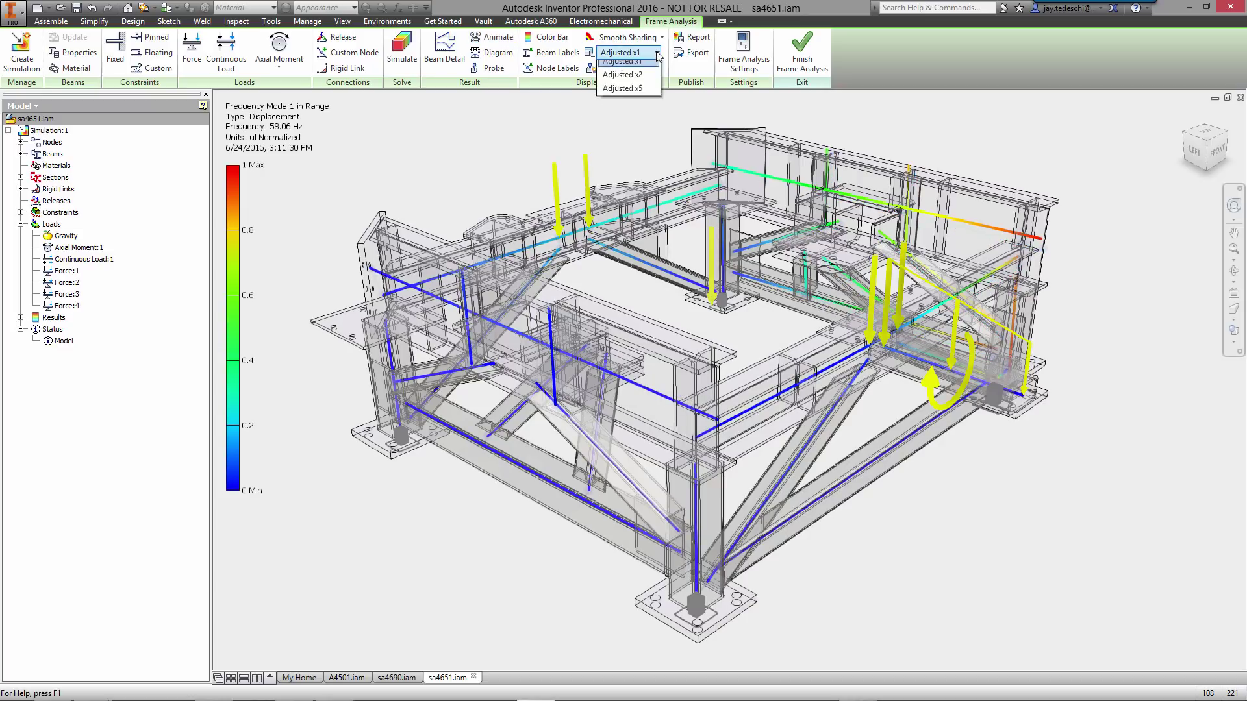
pyautogui.click(633, 87)
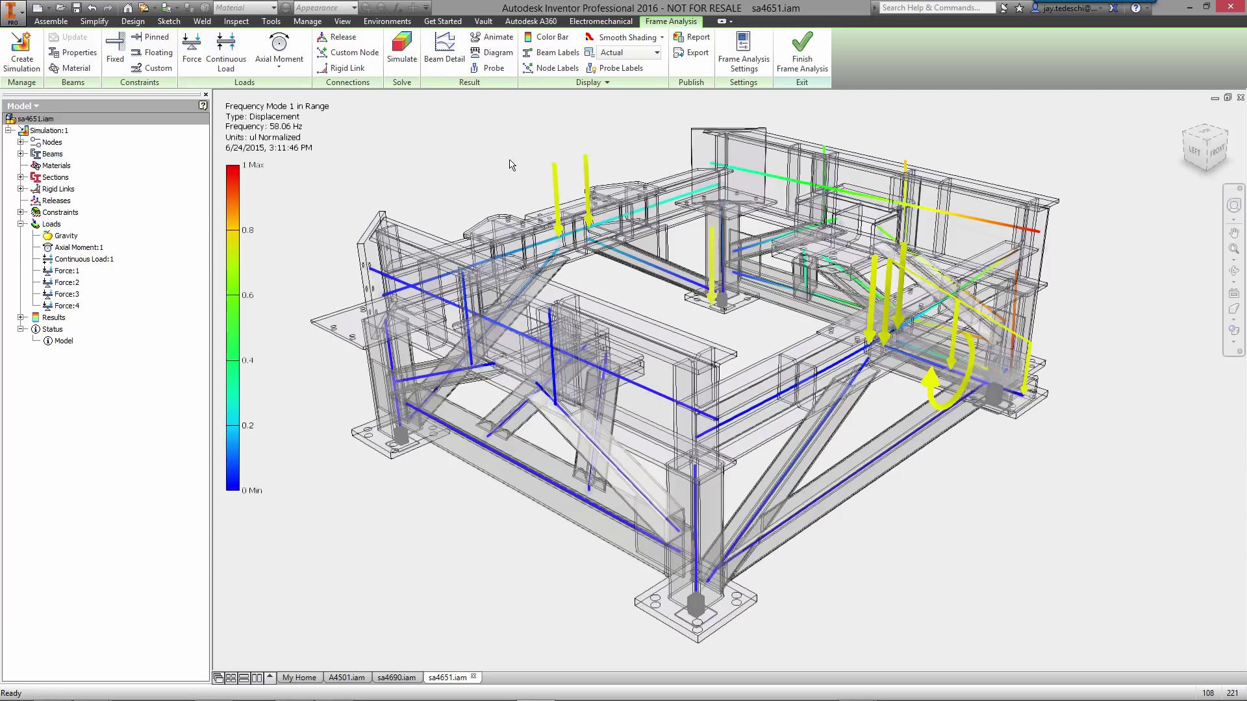
pyautogui.click(20, 317)
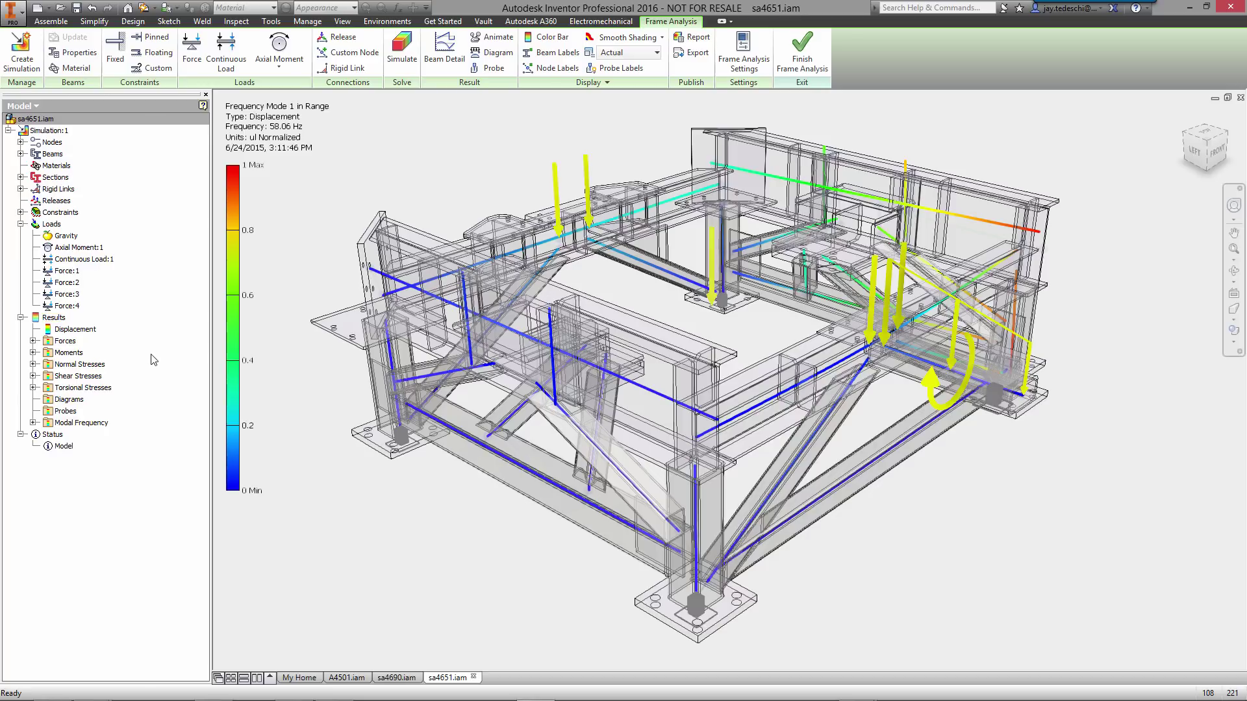
pyautogui.rightClick(99, 333)
pyautogui.click(112, 349)
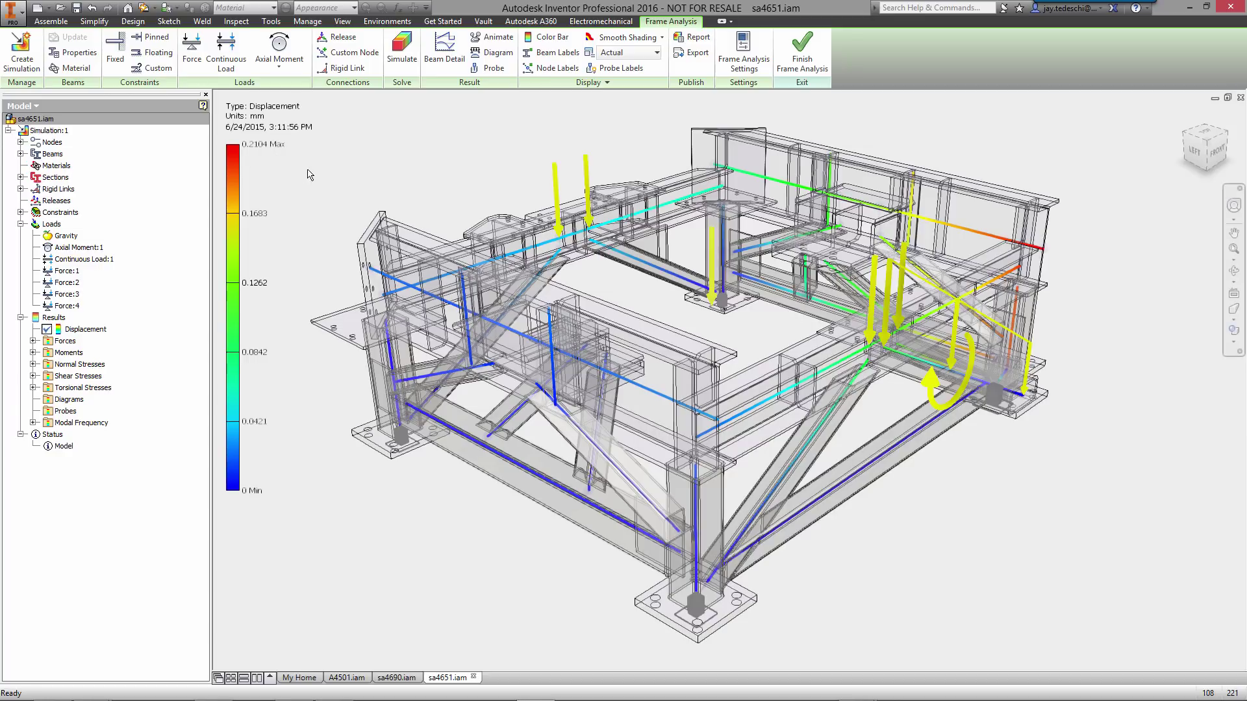
# - Review the Beam Detail results for one beam of the frame
pyautogui.click(444, 52)
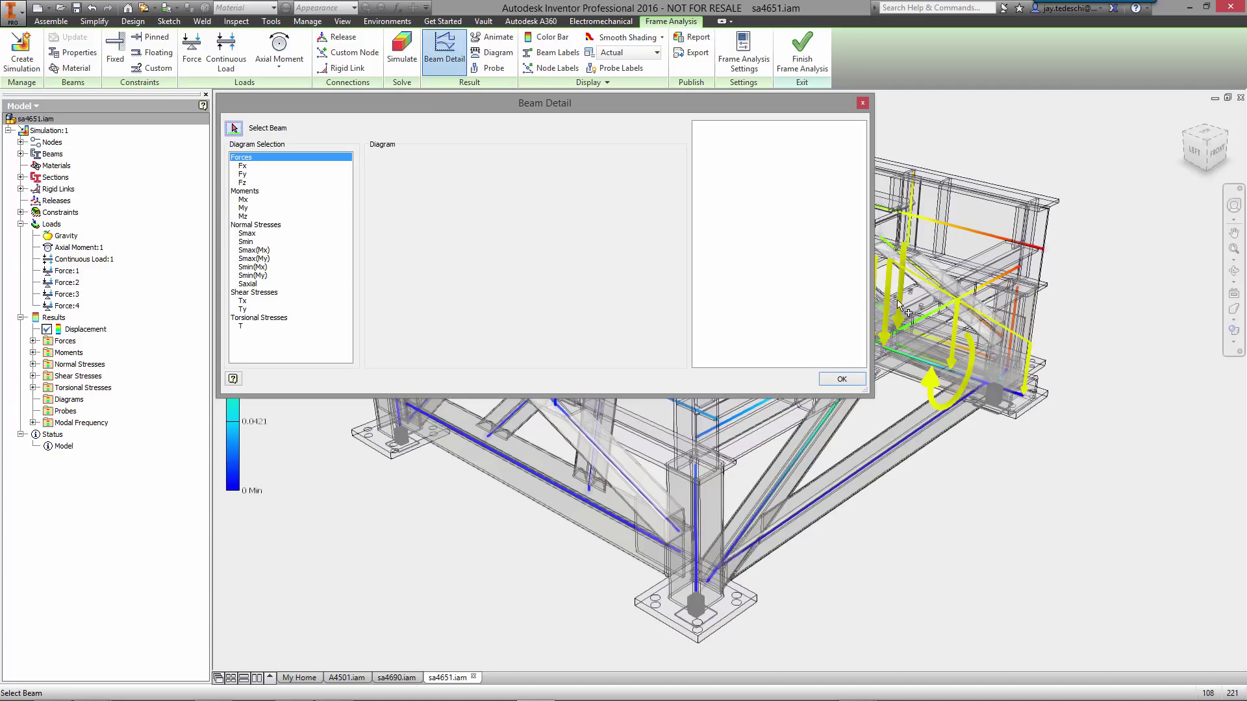
pyautogui.click(987, 241)
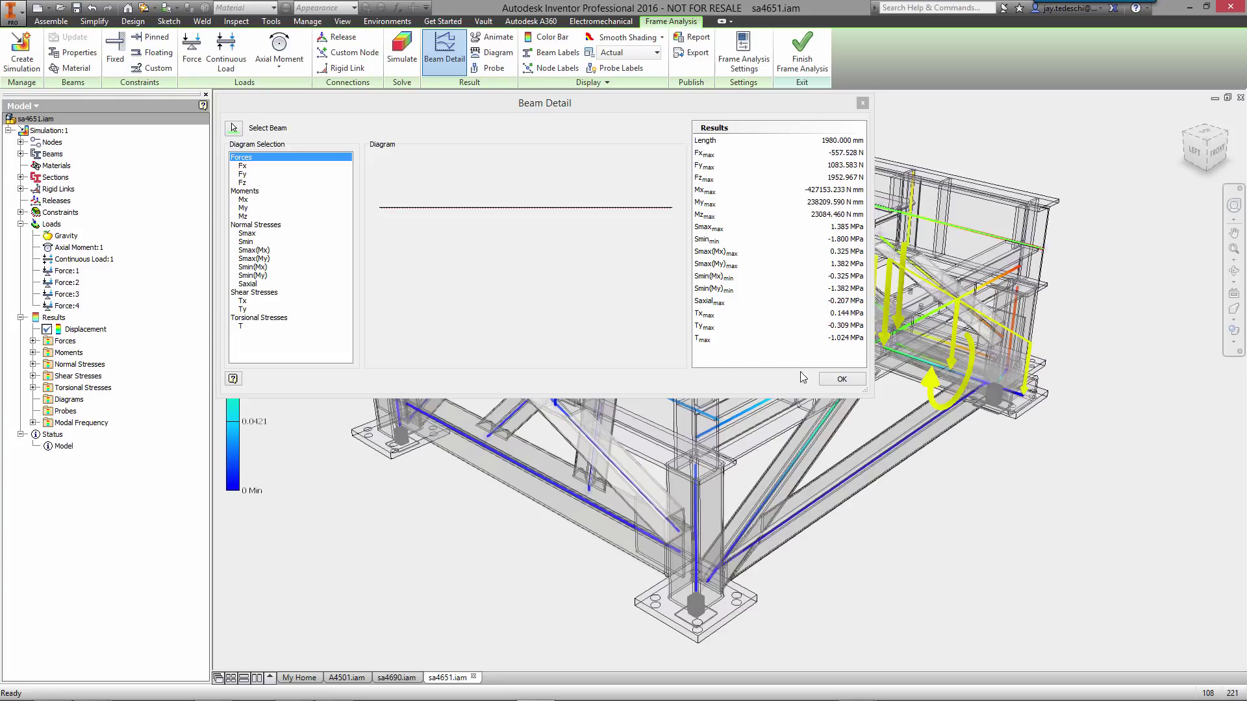
pyautogui.click(842, 379)
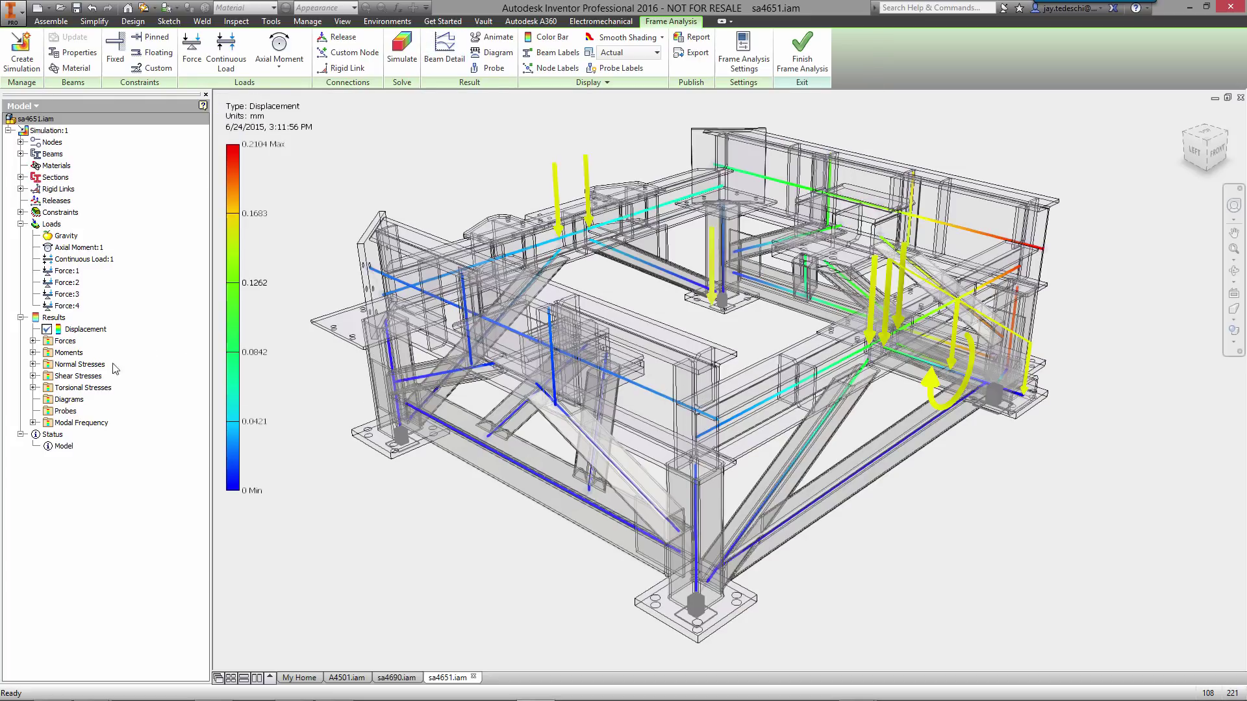
# - Activate the Torsional Stress T result under Torsional Stresses
pyautogui.click(33, 388)
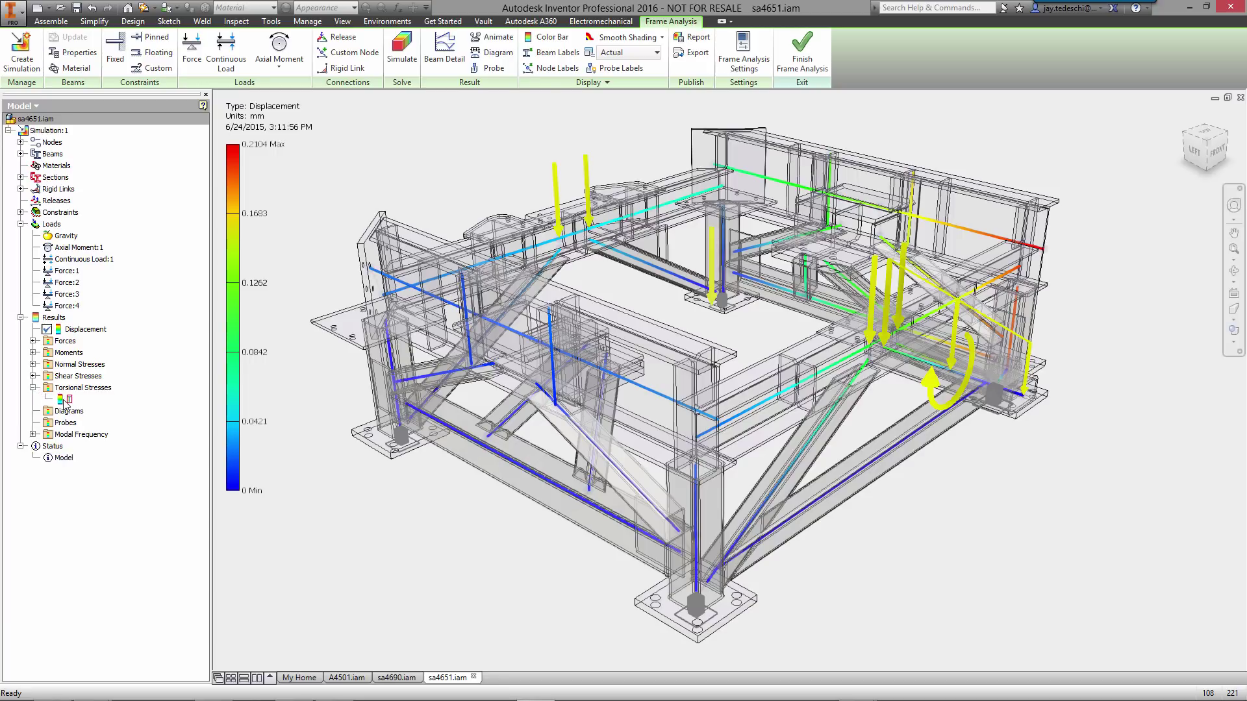
pyautogui.rightClick(66, 403)
pyautogui.click(98, 420)
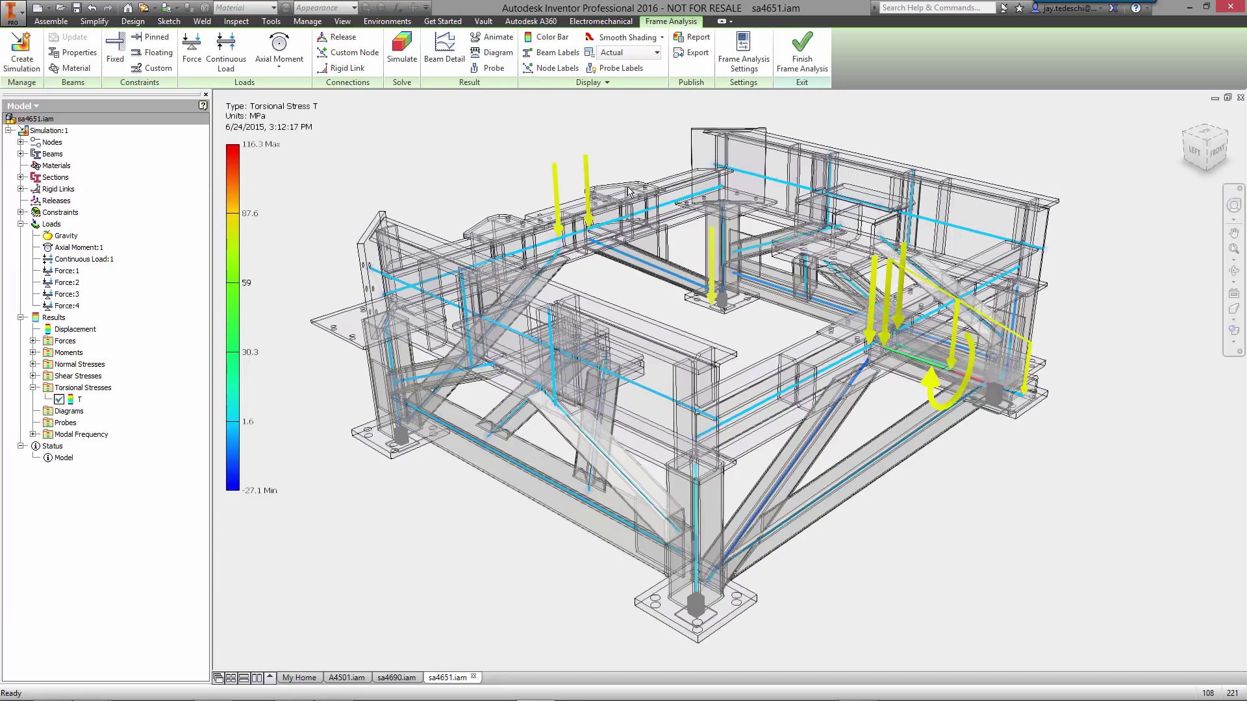
# - Review Beam Detail results for the beam near the moment load and the vertical column
pyautogui.click(446, 62)
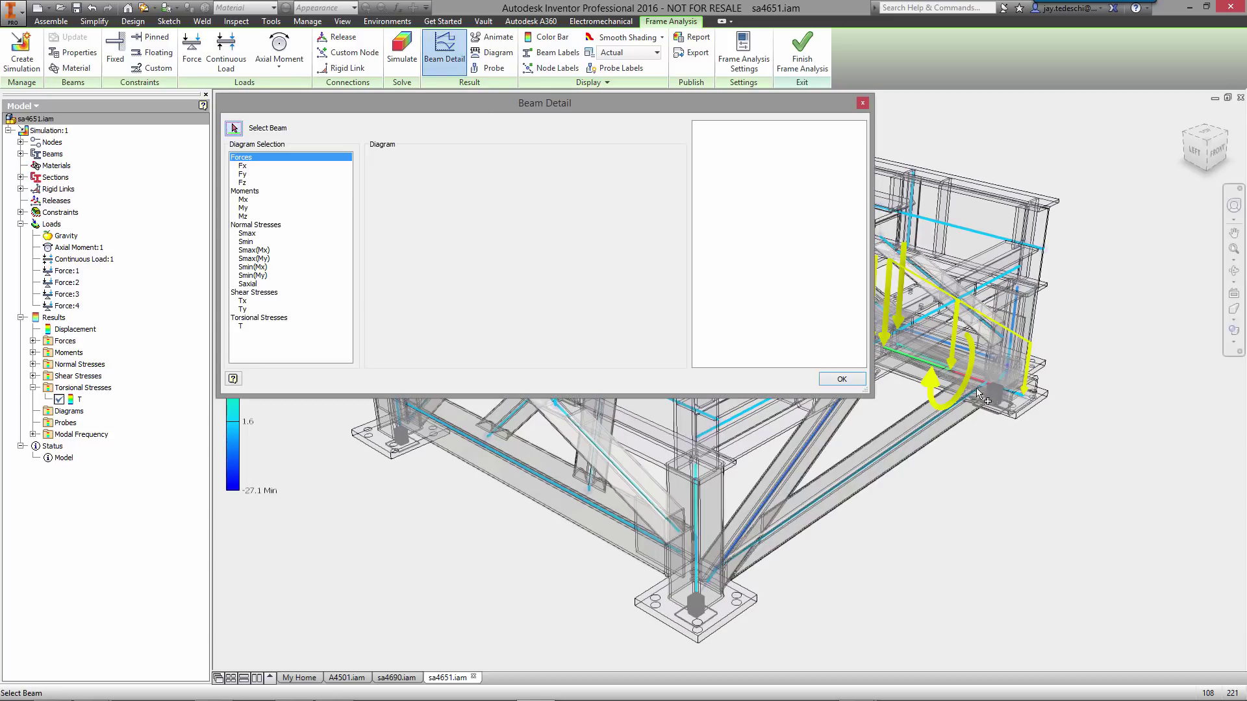
pyautogui.click(973, 381)
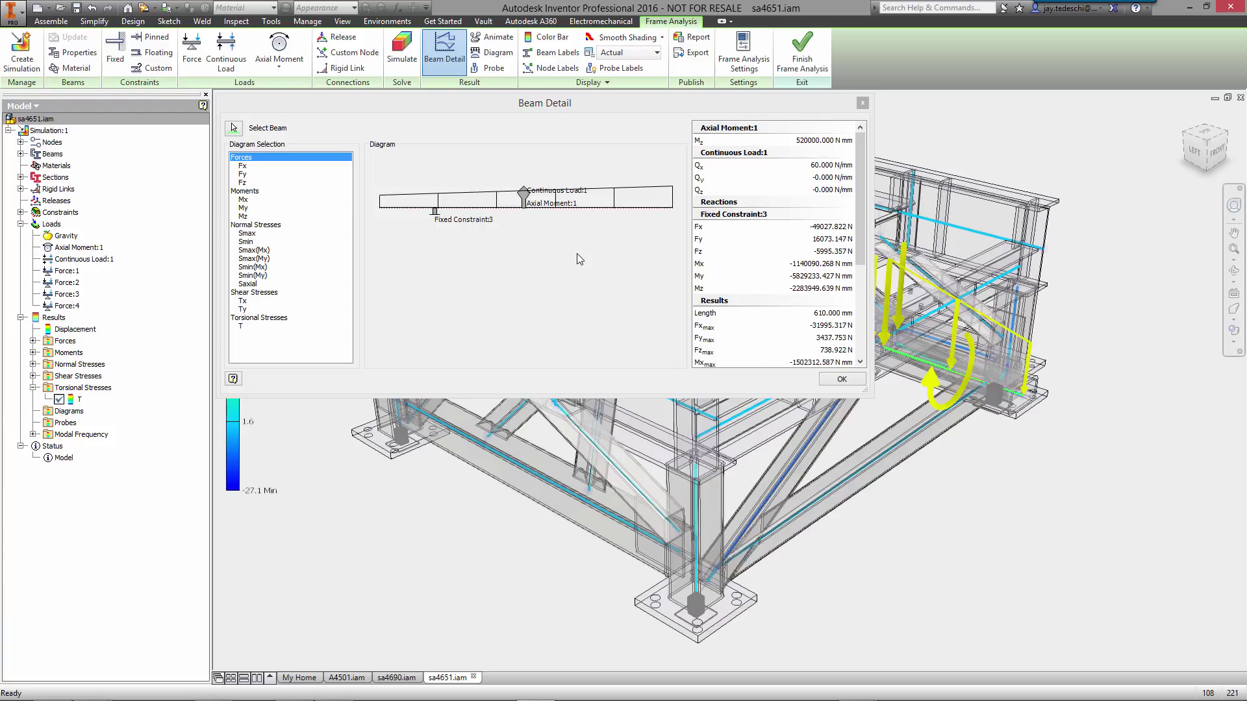
pyautogui.click(234, 128)
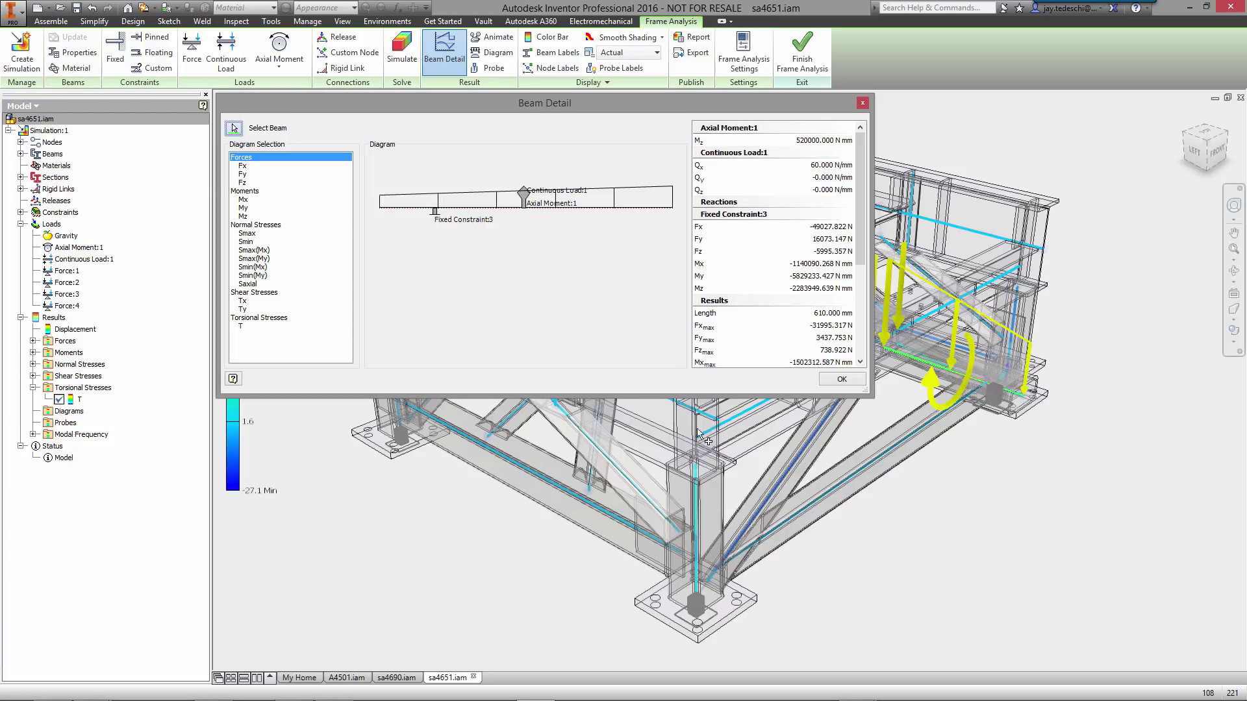
pyautogui.click(713, 515)
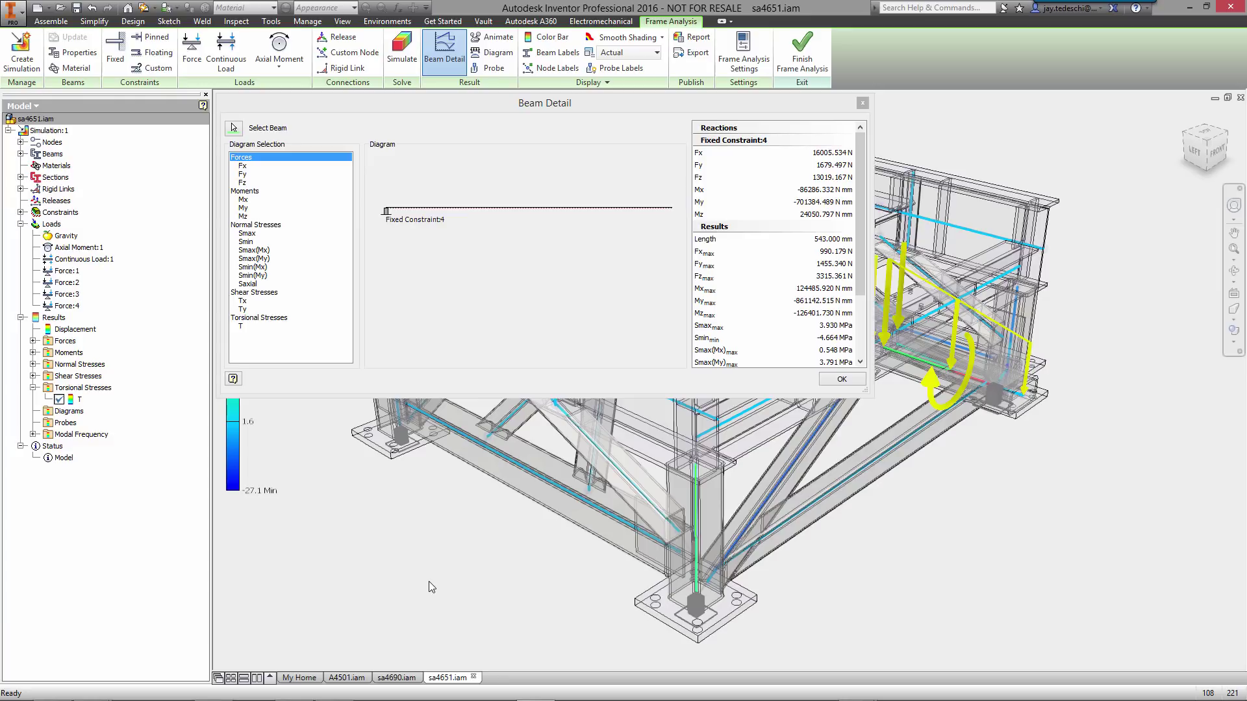
pyautogui.click(838, 378)
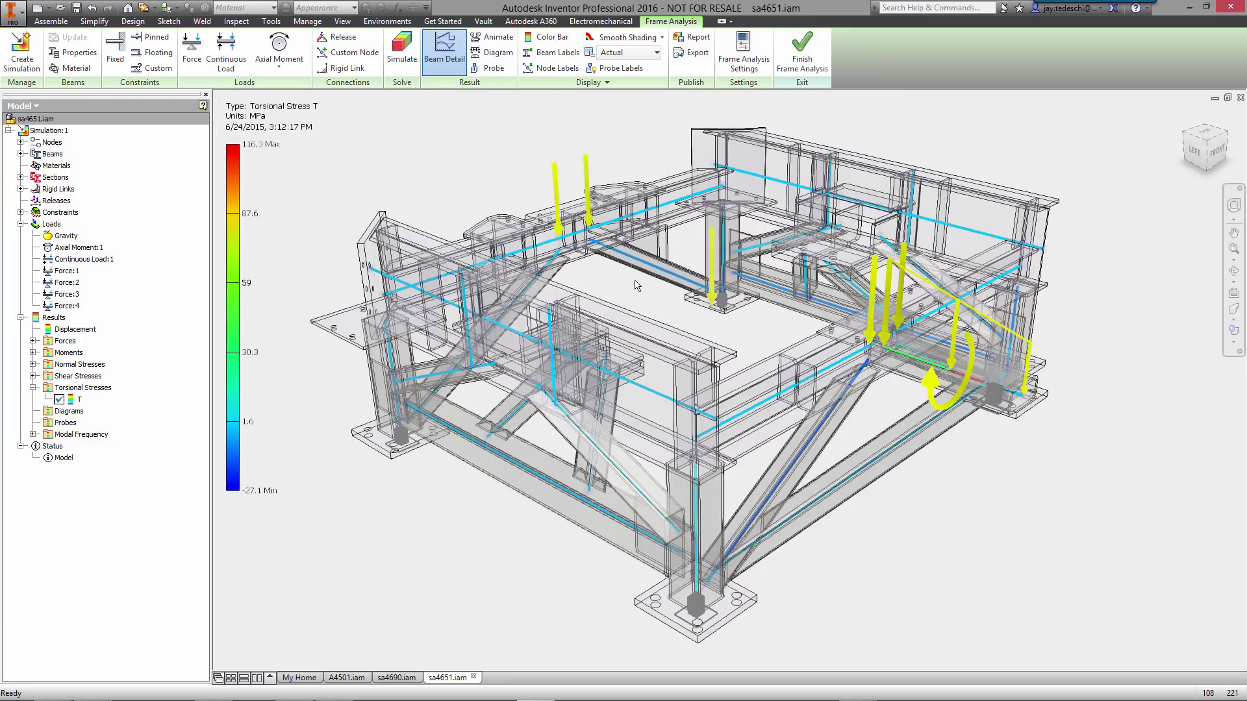
# - In the Diagram settings, enable shear stress Tx and Ty diagrams
pyautogui.click(493, 53)
pyautogui.moveTo(563, 247); pyautogui.dragTo(340, 111)
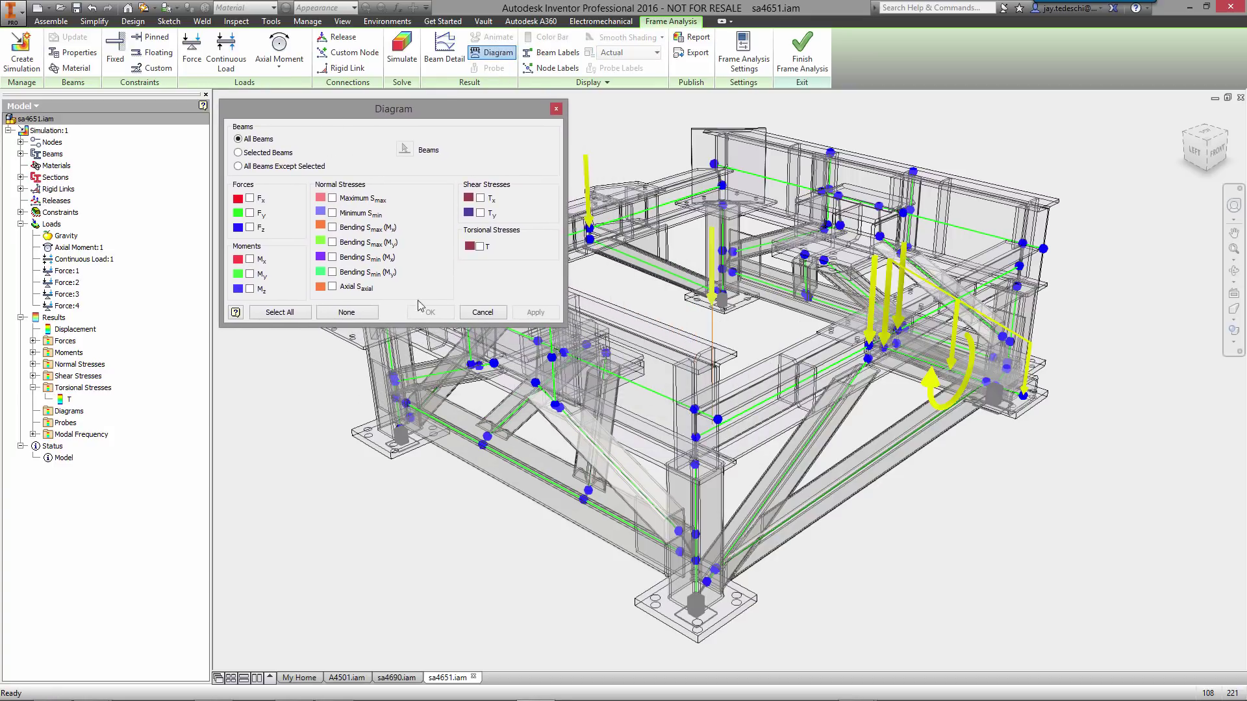
pyautogui.click(480, 197)
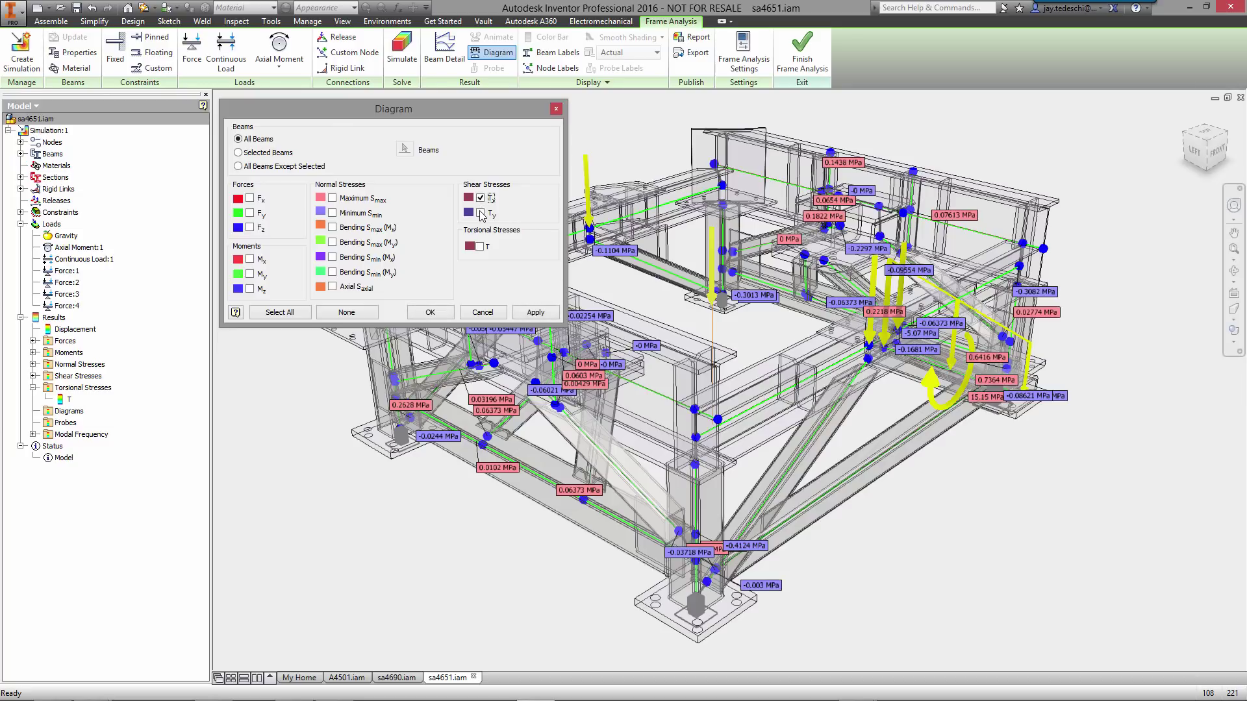
pyautogui.click(481, 213)
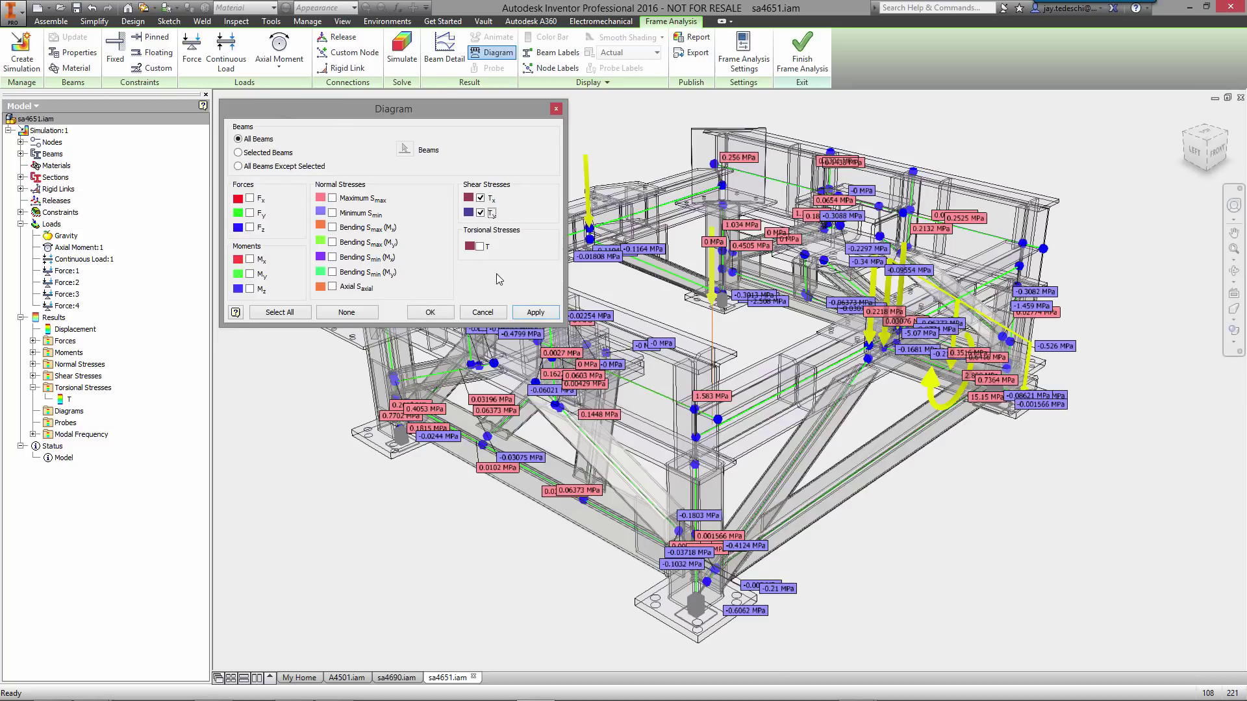
# - Restrict diagrams to three beams: one near the moment load, the upper back beam, the front column
pyautogui.click(238, 153)
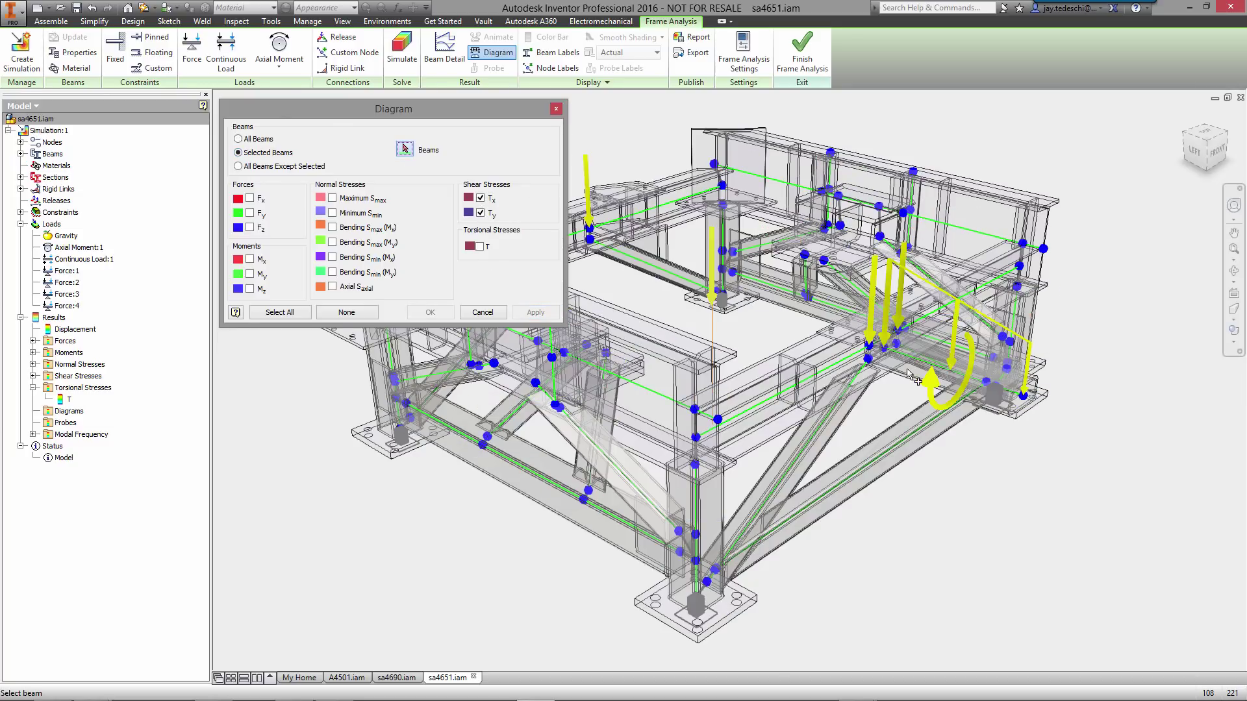
pyautogui.click(942, 380)
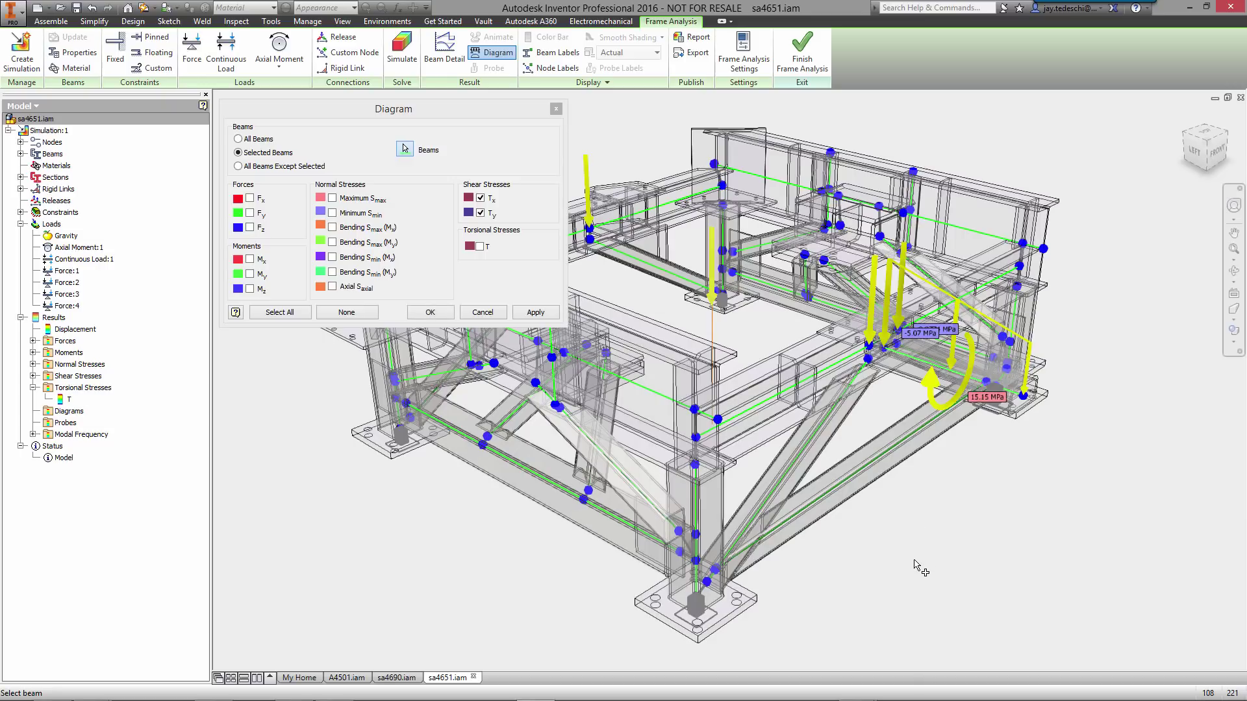
pyautogui.click(966, 235)
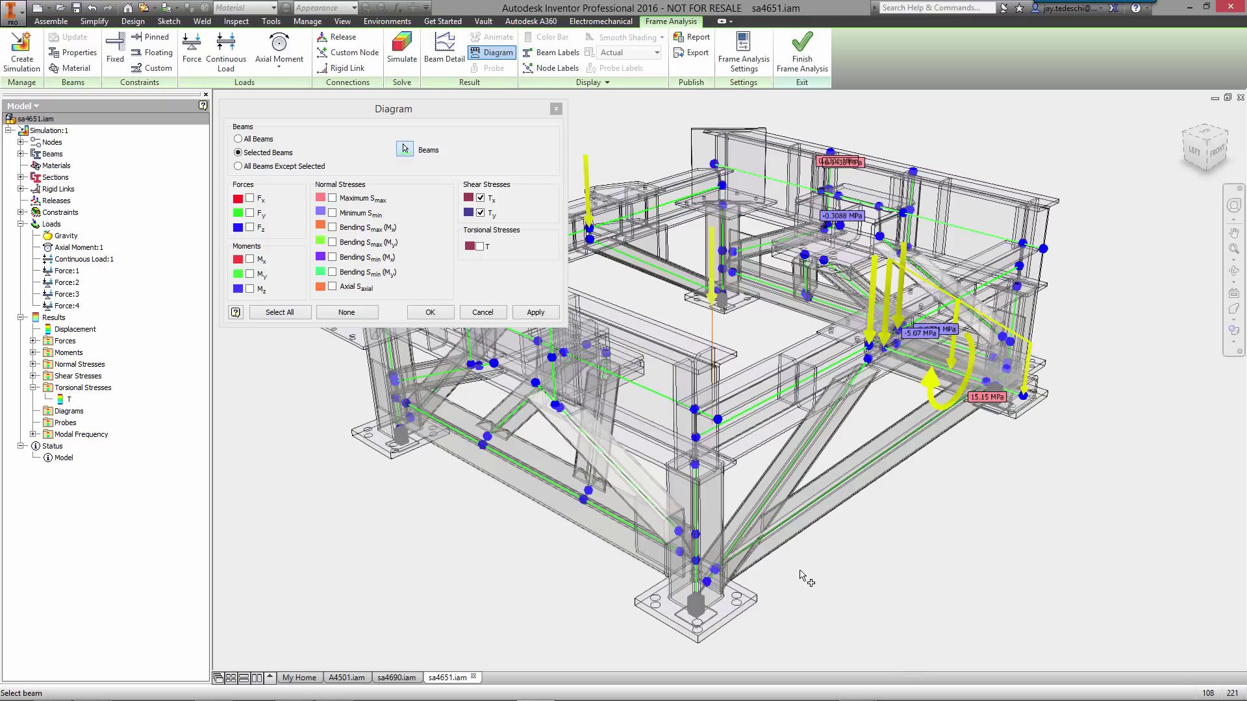
pyautogui.click(703, 516)
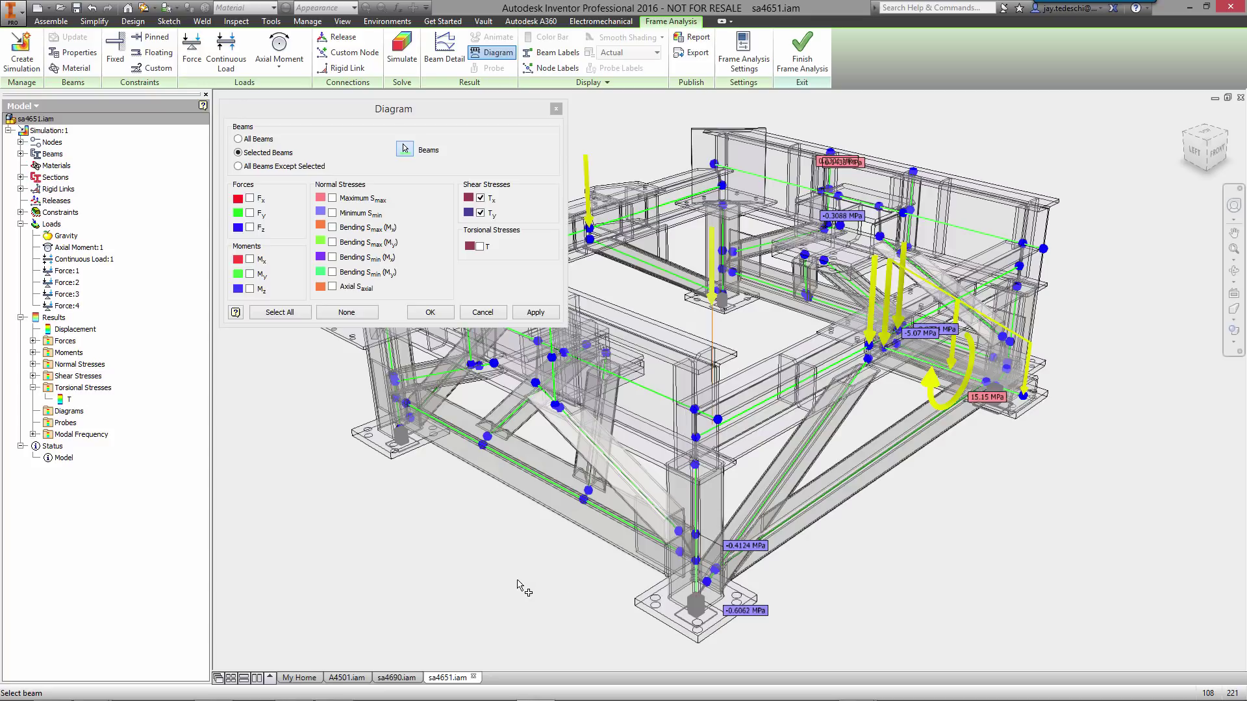
# - Add maximum normal stress Smax and torsional stress T values, then apply the diagrams
pyautogui.click(332, 198)
pyautogui.click(332, 198)
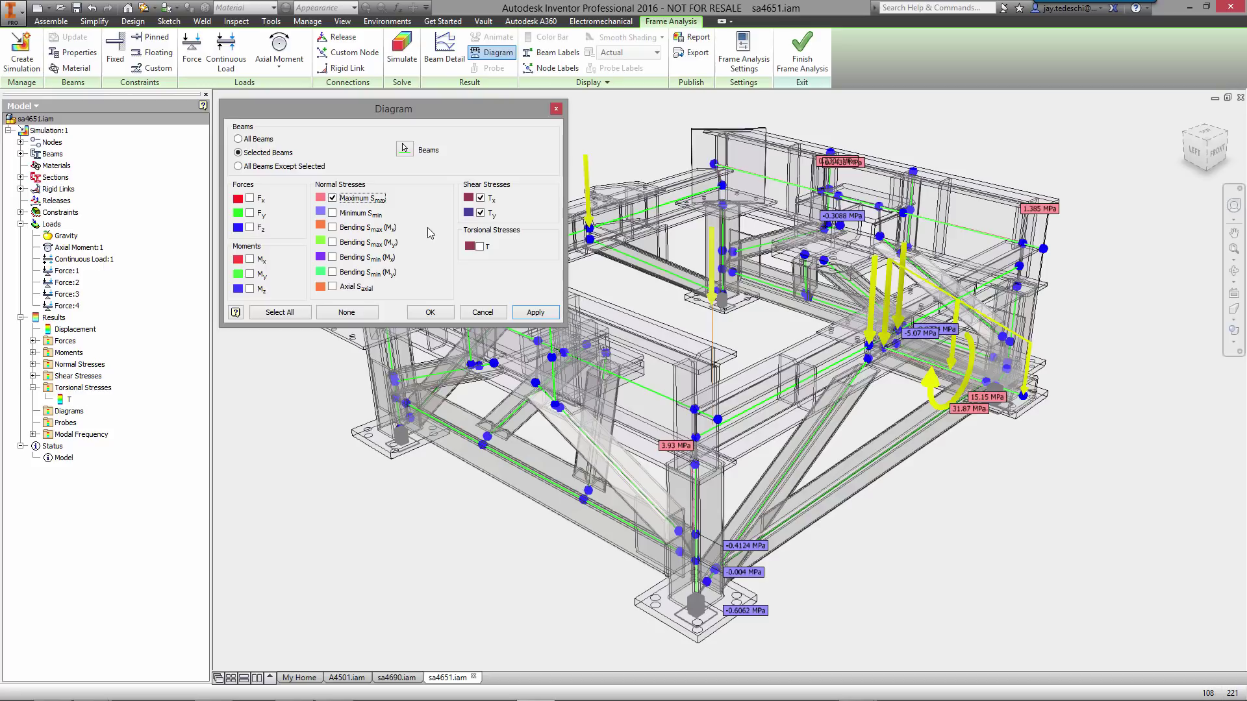
pyautogui.click(480, 246)
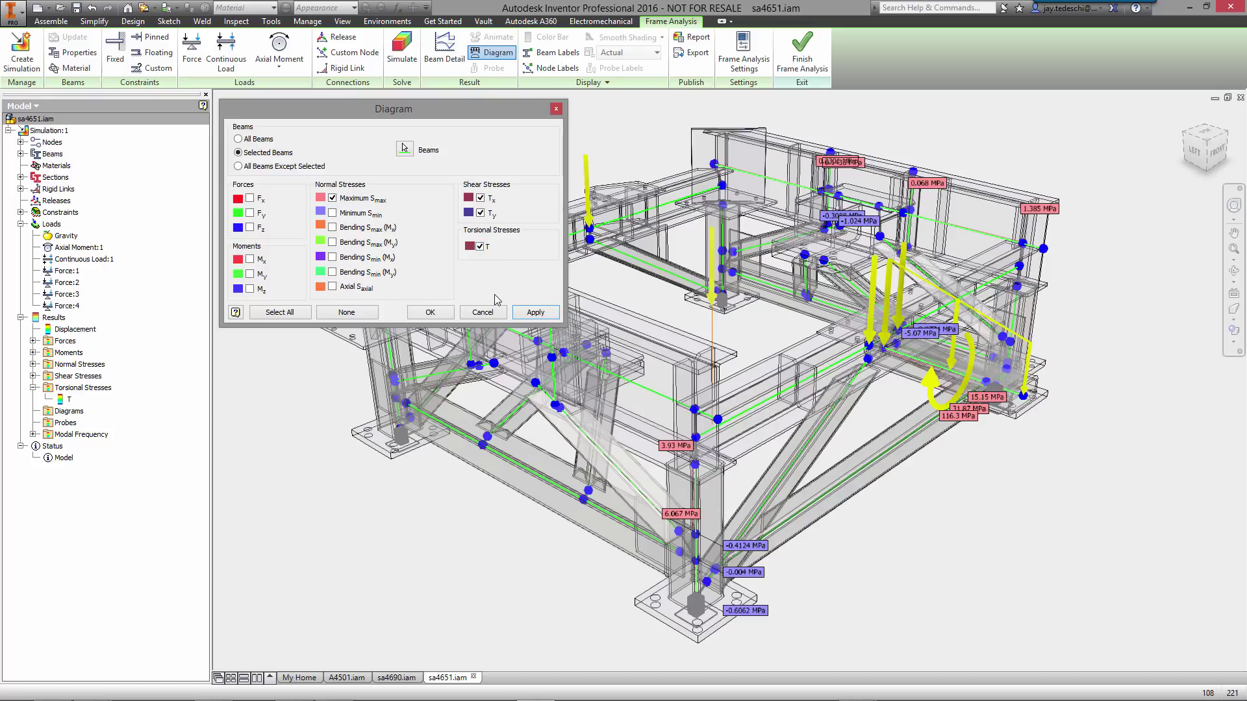
pyautogui.click(440, 313)
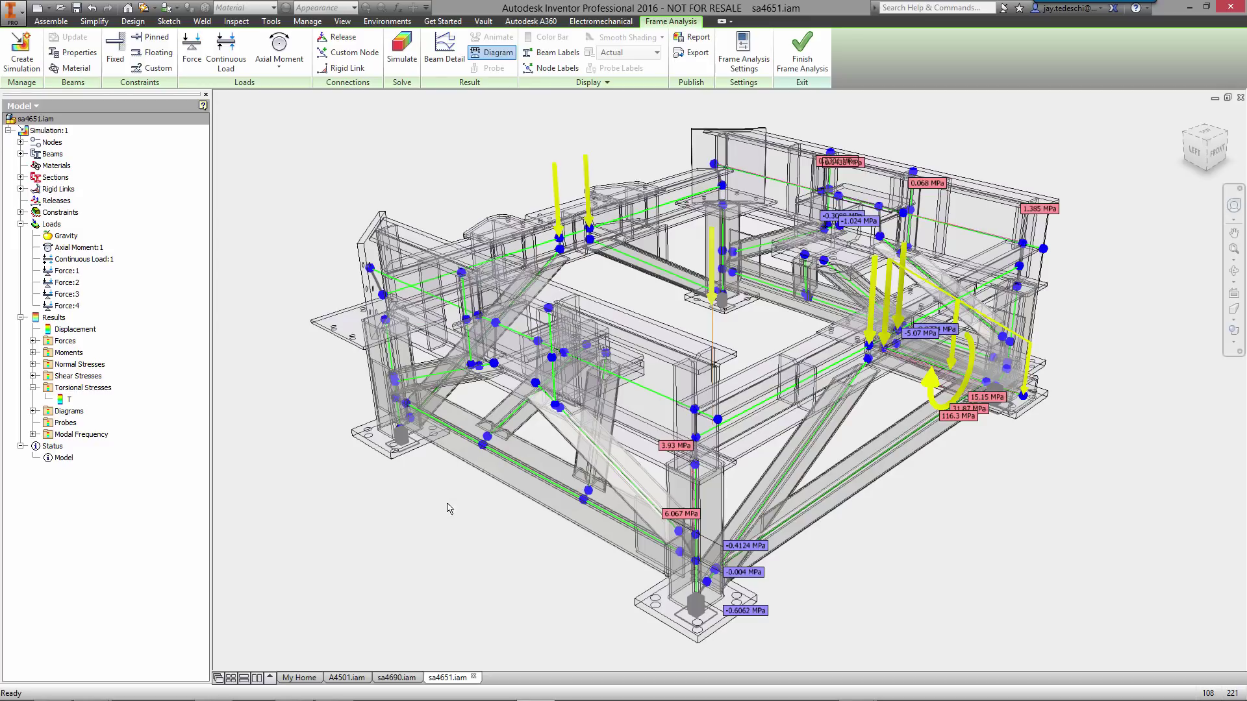